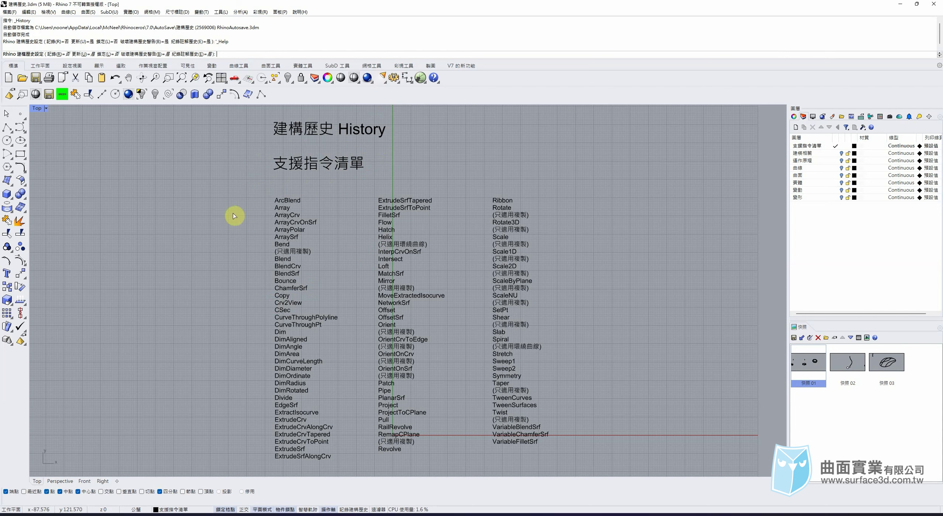
# Open the help page for the History command and review its options and the list of supported commands
pyautogui.click(7, 114)
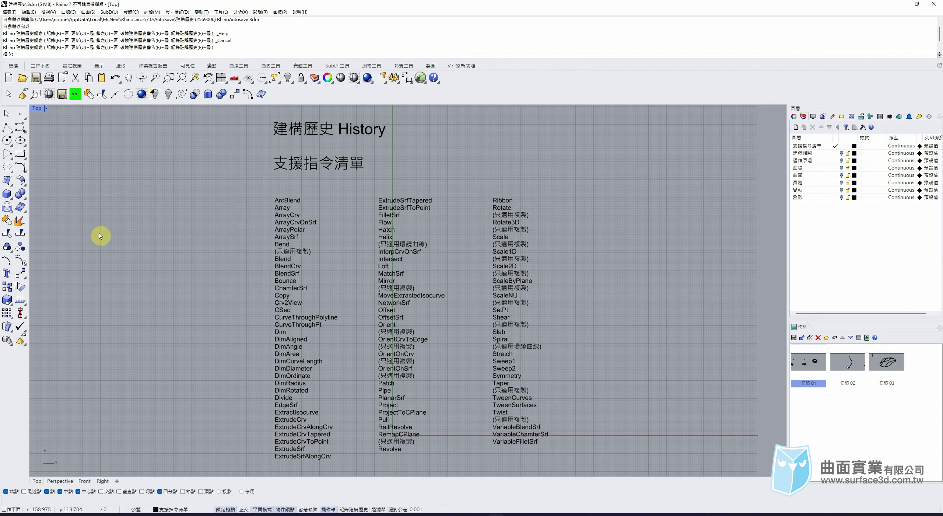
pyautogui.click(21, 342)
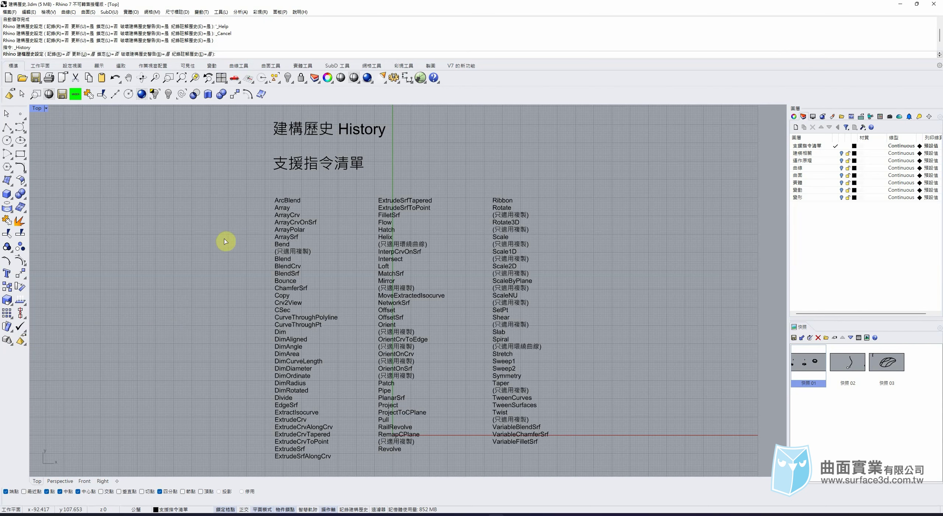
pyautogui.press('F1')
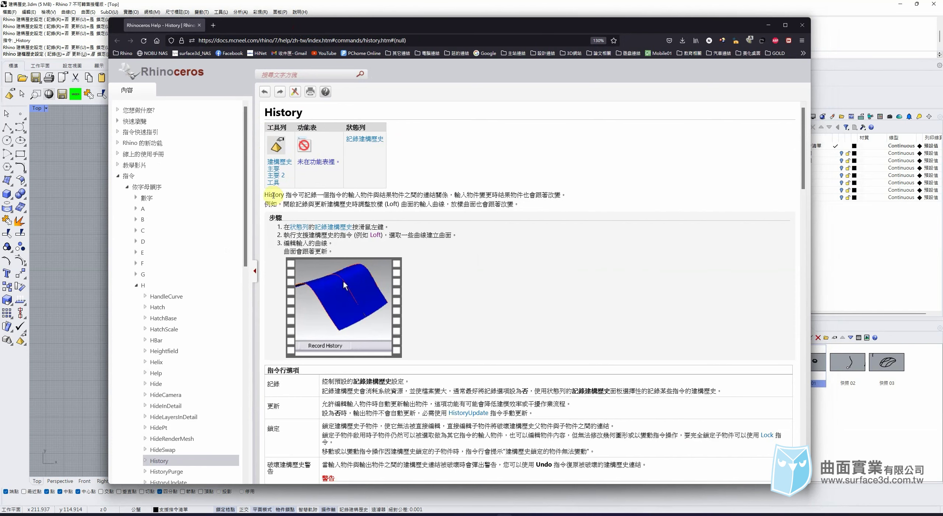
pyautogui.scroll(-2, 506, 180)
pyautogui.scroll(-10, 506, 181)
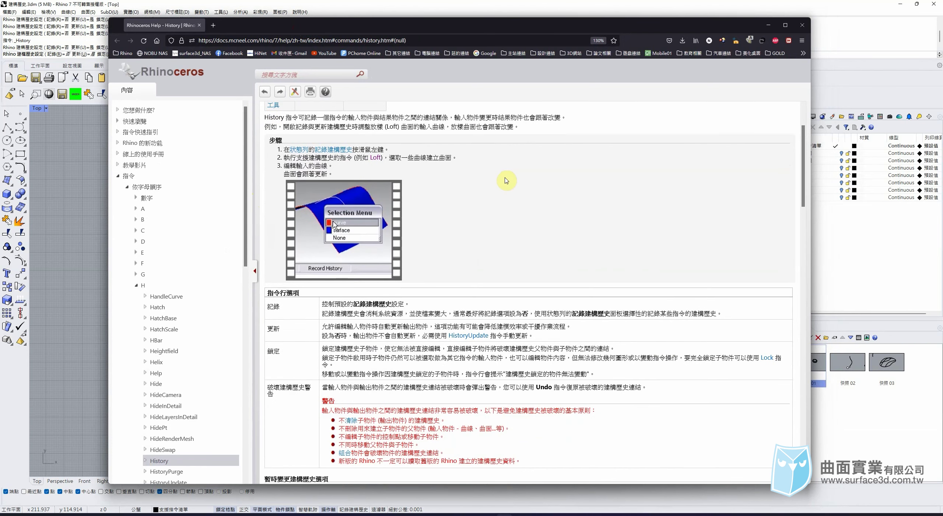
pyautogui.scroll(-10, 506, 177)
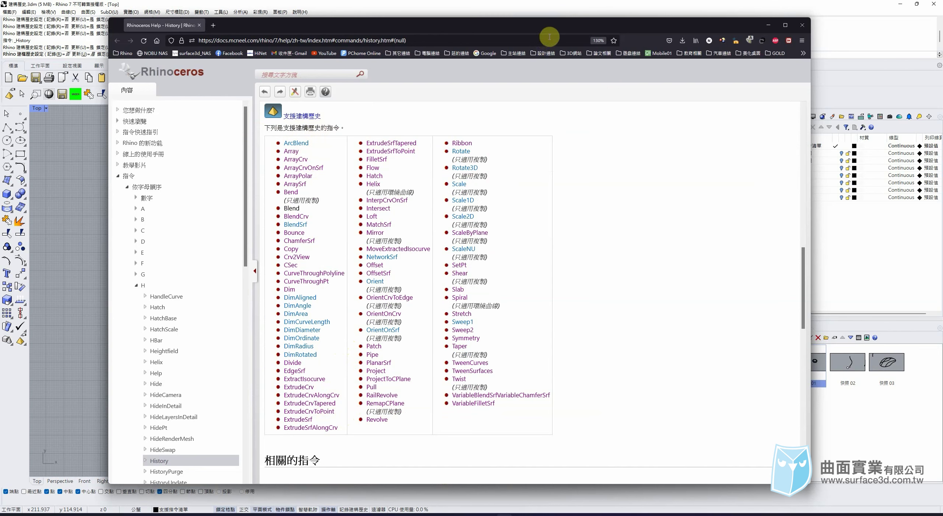
pyautogui.moveTo(553, 25); pyautogui.dragTo(633, 19)
pyautogui.click(883, 20)
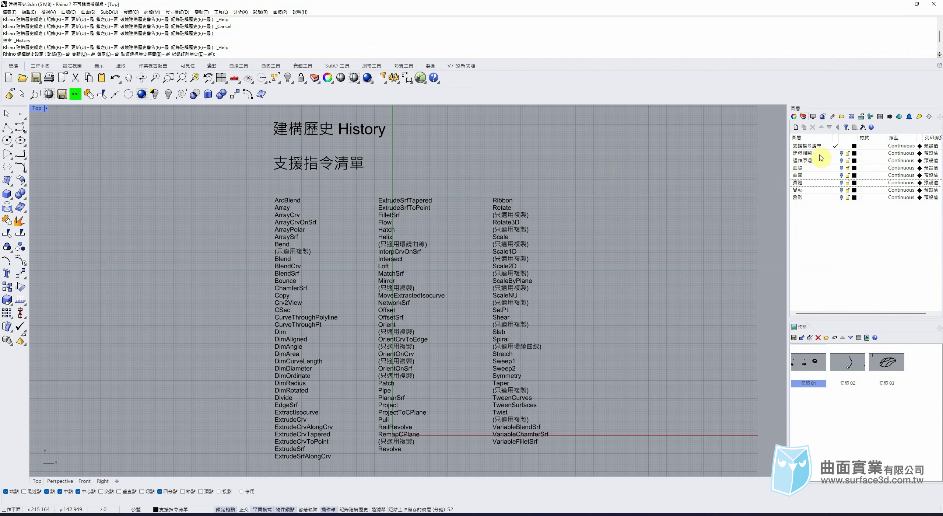
# Make the 建模相關 layer current and hide the 支援指令清單 layer
pyautogui.click(835, 153)
pyautogui.click(842, 146)
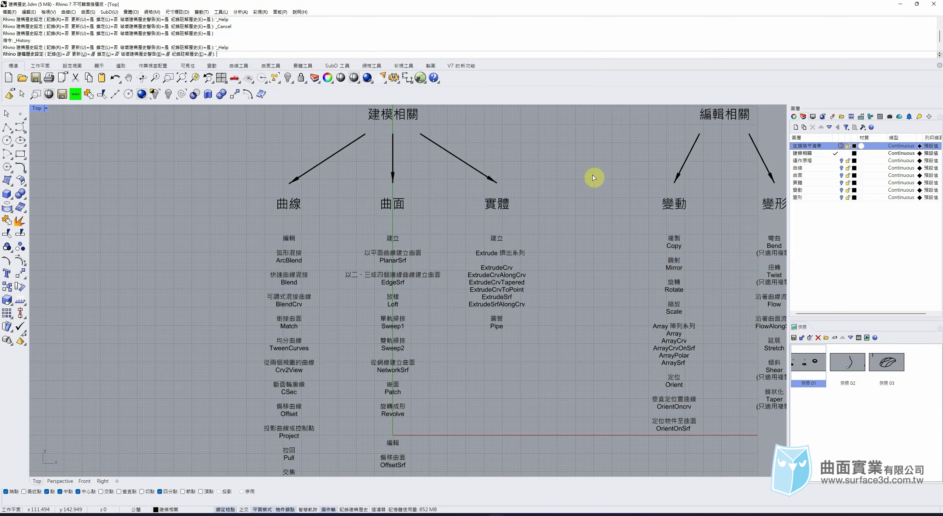
pyautogui.scroll(-2, 538, 201)
pyautogui.moveTo(577, 197); pyautogui.dragTo(502, 196, button='right')
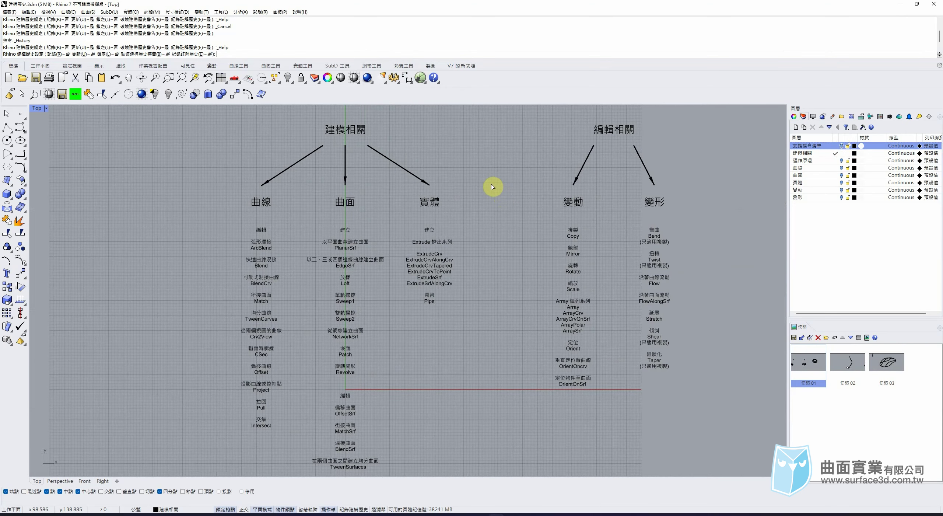
# Examine the history-supporting commands grouped under 曲線, 曲面, 實體, 變動 and 變形 in the overview chart
pyautogui.hotkey('ctrl', 'alt', 'e')
pyautogui.click(472, 202)
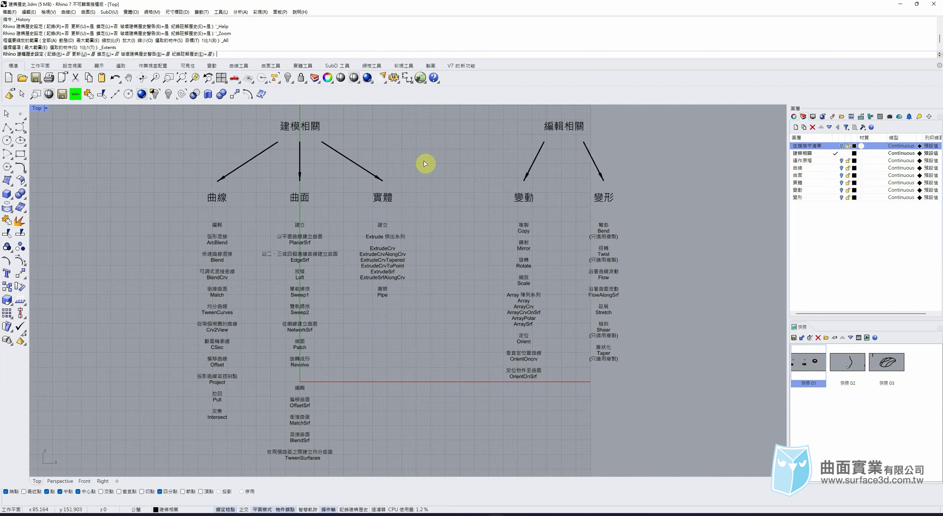
pyautogui.press('Return')
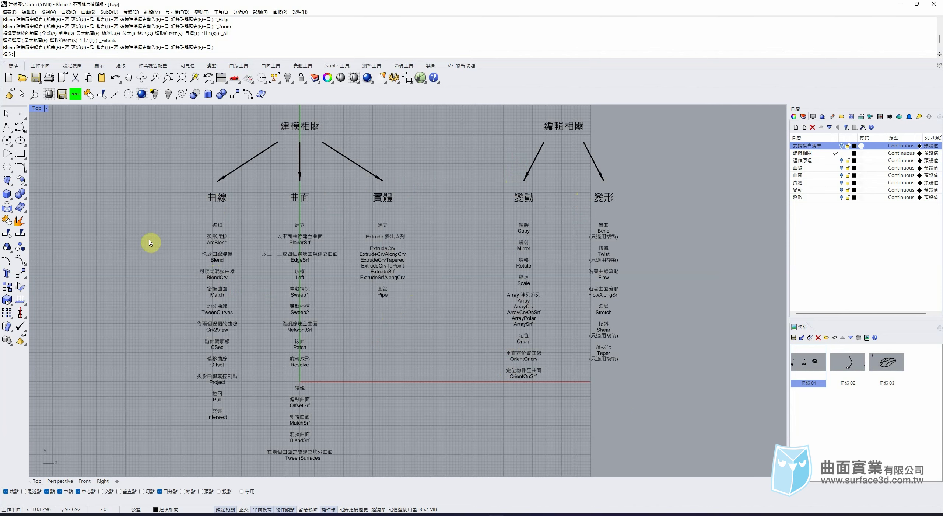
pyautogui.scroll(6, 162, 273)
pyautogui.moveTo(209, 303); pyautogui.dragTo(216, 243, button='right')
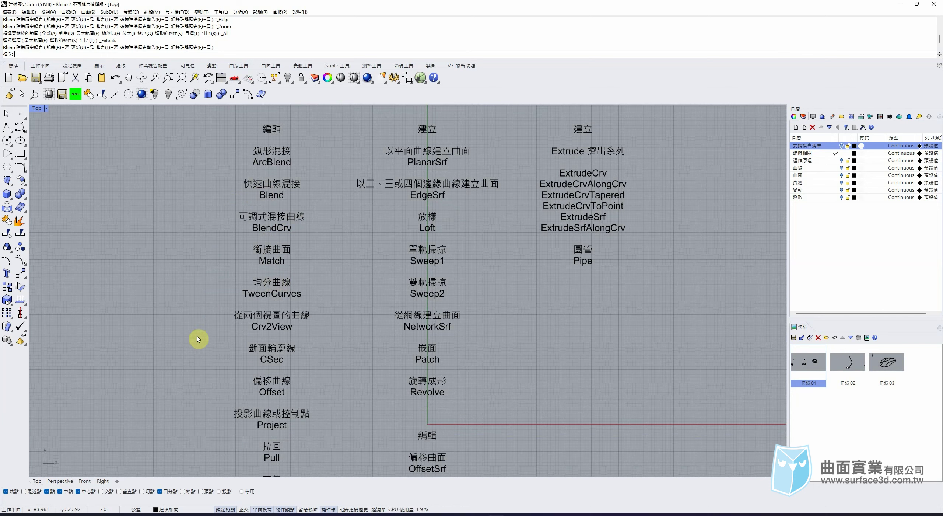
pyautogui.moveTo(588, 201); pyautogui.dragTo(353, 264, button='right')
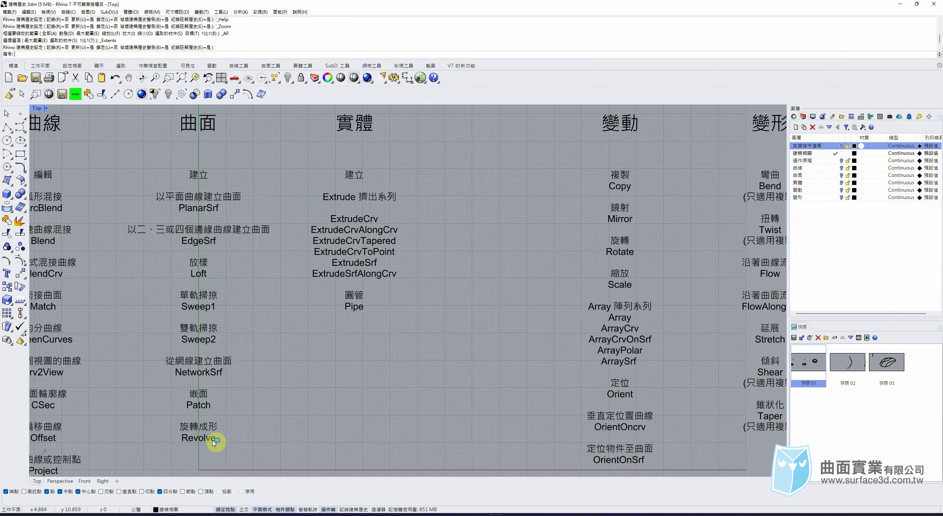
pyautogui.moveTo(318, 380); pyautogui.dragTo(268, 209, button='right')
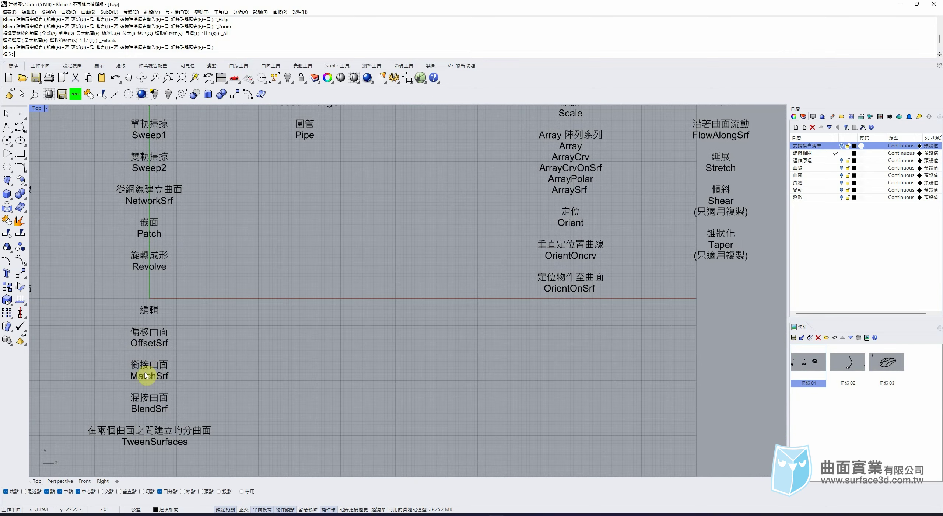
pyautogui.moveTo(460, 176); pyautogui.dragTo(364, 333, button='right')
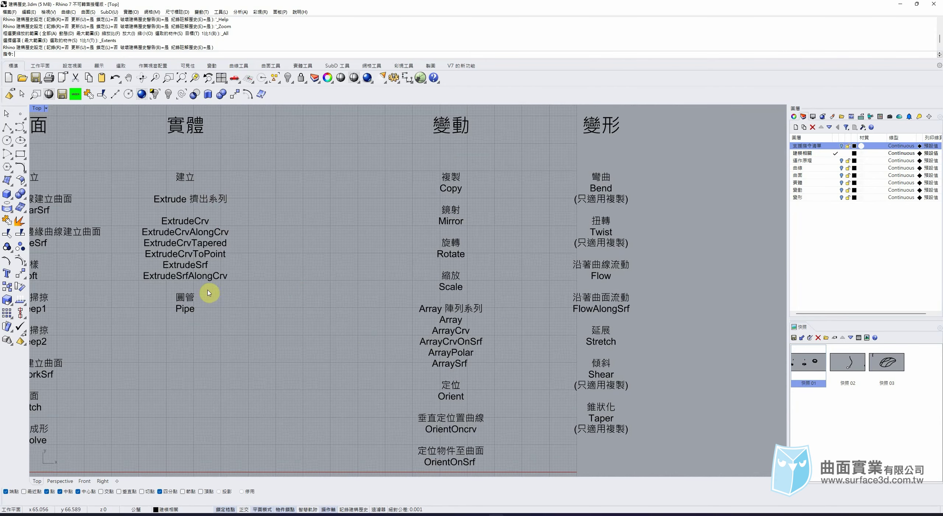
pyautogui.scroll(-2, 310, 282)
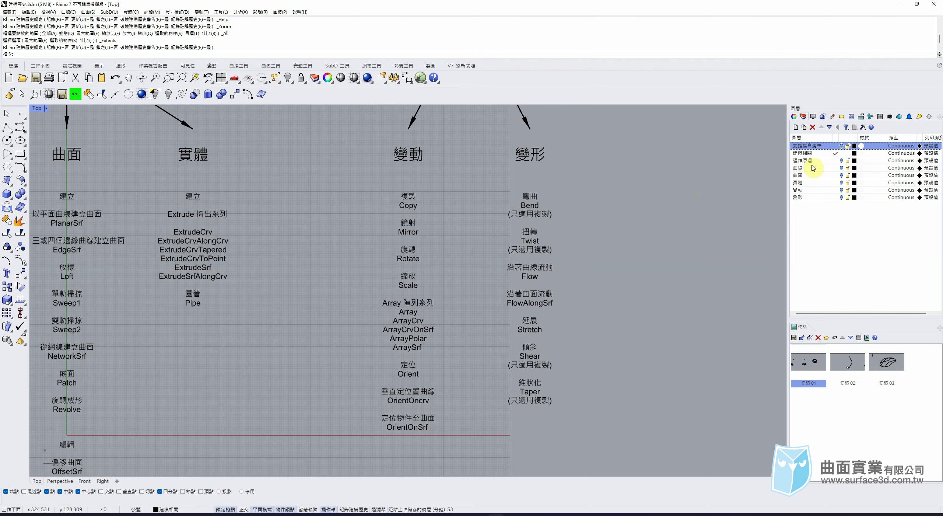
# Make the 運作原理 layer current and hide the 建模相關 layer
pyautogui.click(836, 161)
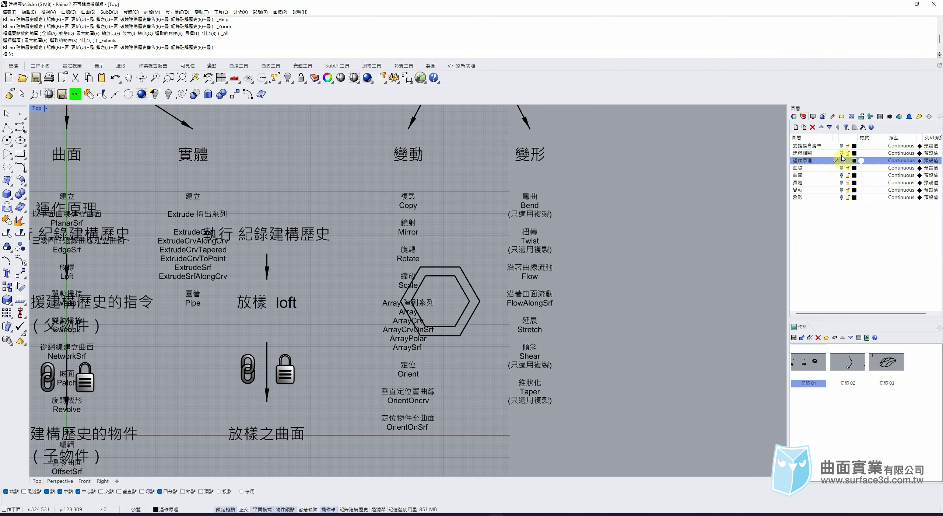
pyautogui.click(842, 154)
pyautogui.moveTo(253, 263); pyautogui.dragTo(403, 222, button='right')
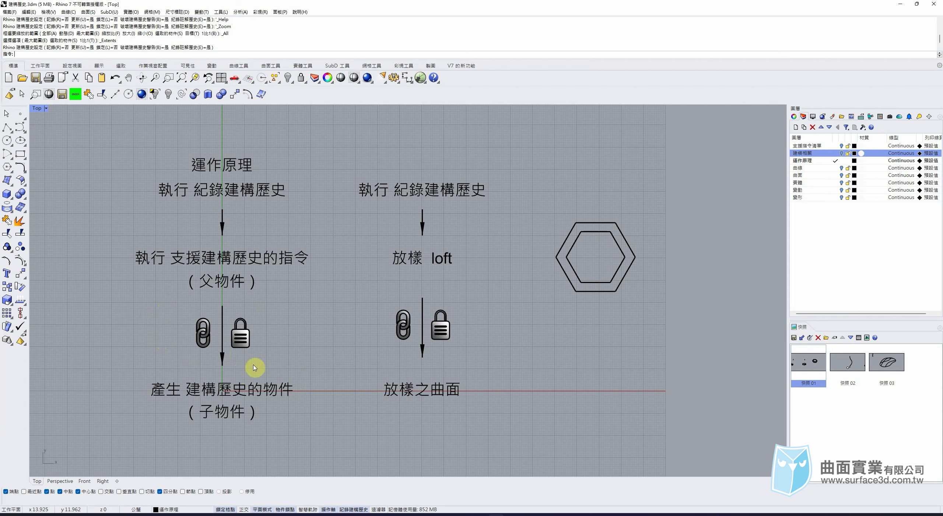
pyautogui.moveTo(388, 242); pyautogui.dragTo(475, 283)
pyautogui.moveTo(352, 368); pyautogui.dragTo(493, 416)
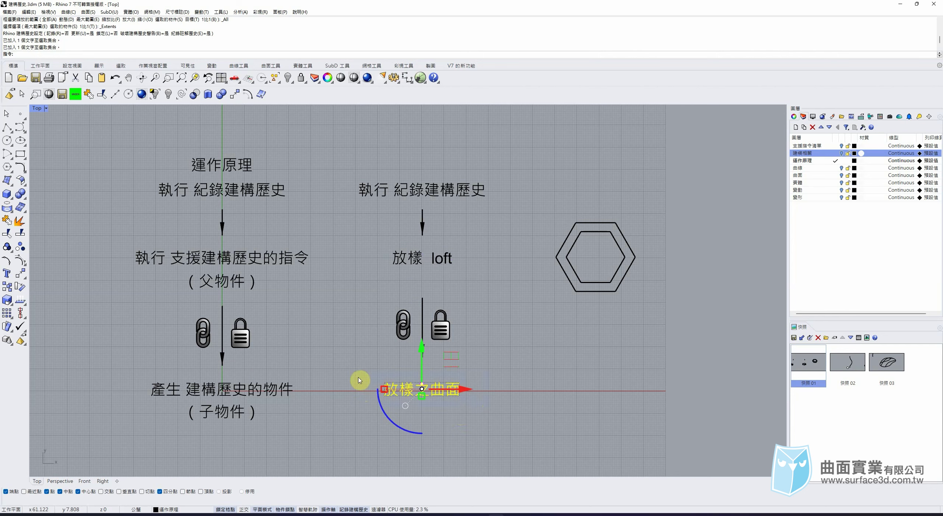
pyautogui.click(287, 345)
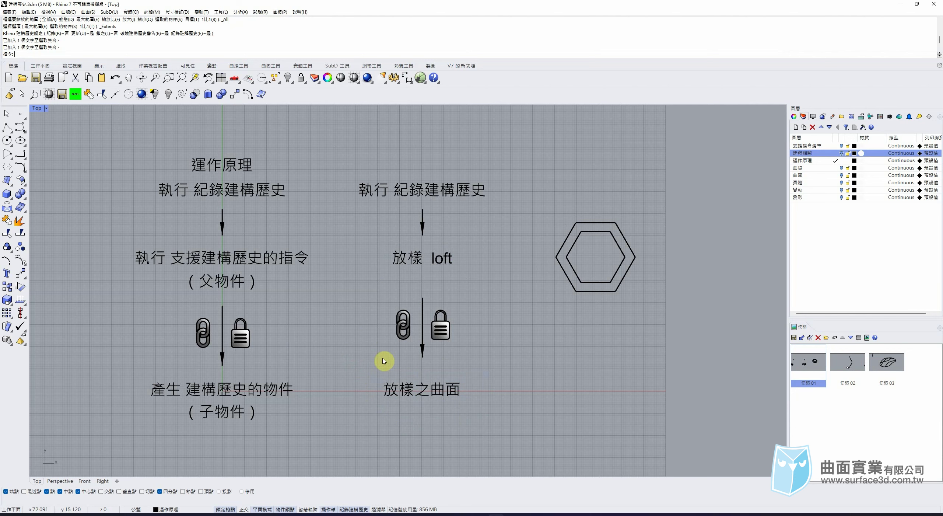
# In the Perspective view of snapshot 快照 01, start a history-recorded Loft through the three hexagonal curves with their default seam points
pyautogui.click(60, 481)
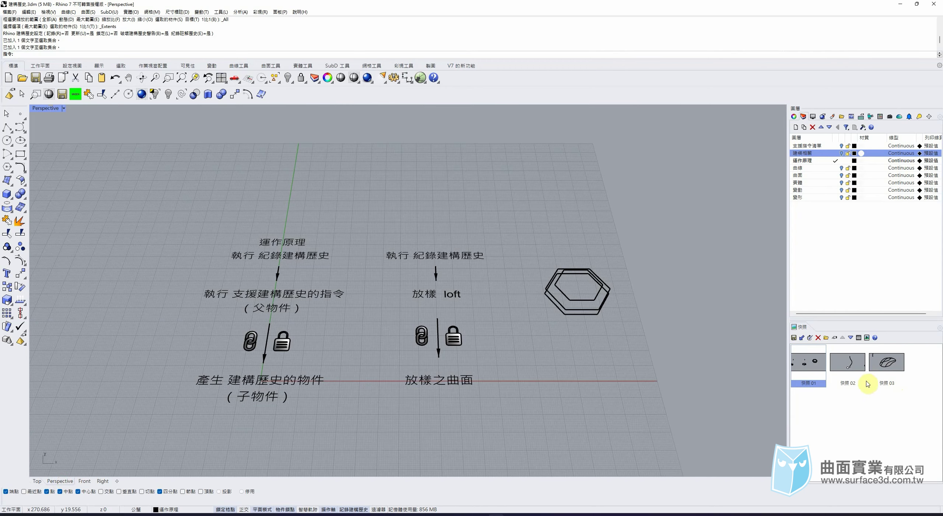
pyautogui.doubleClick(806, 364)
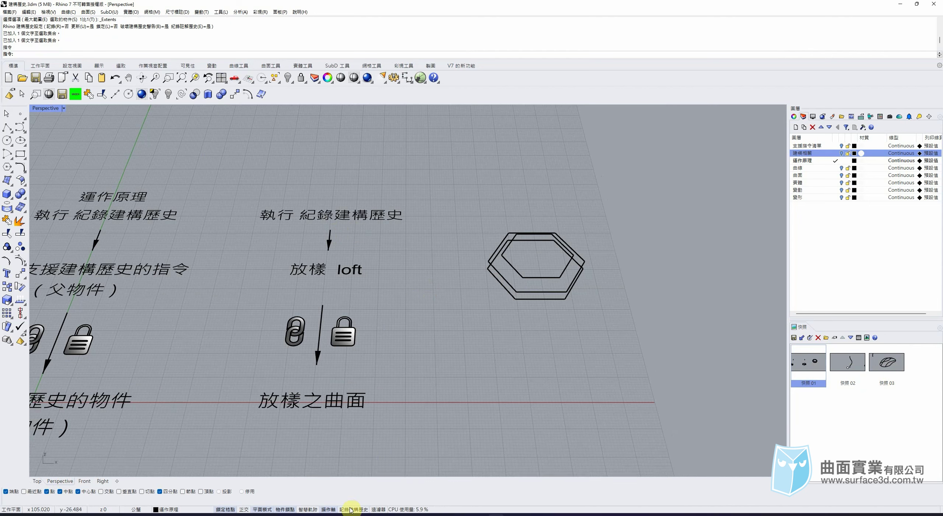
pyautogui.click(270, 67)
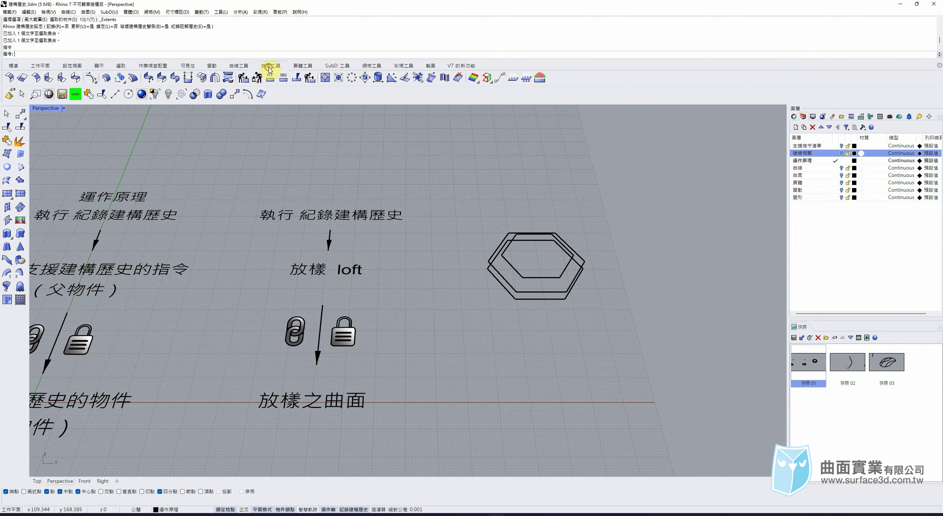
pyautogui.click(6, 182)
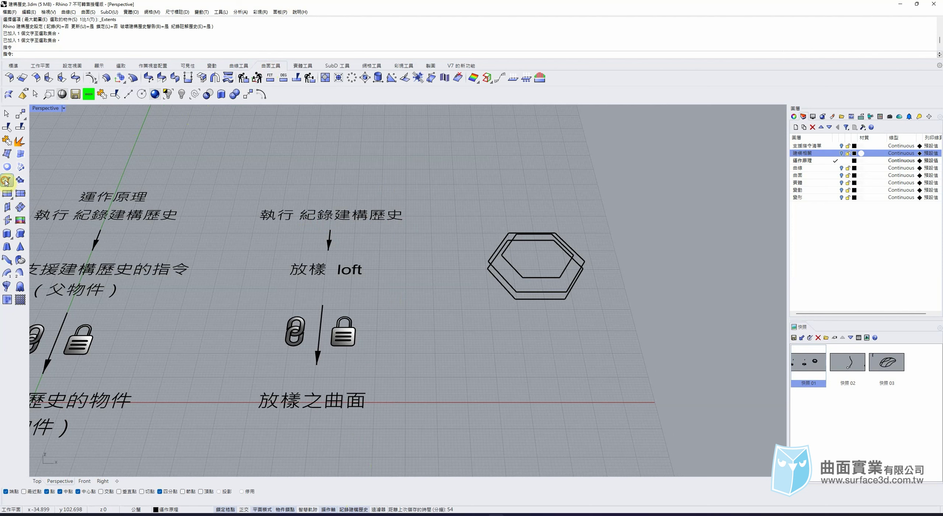
pyautogui.click(526, 299)
pyautogui.click(526, 293)
pyautogui.click(530, 277)
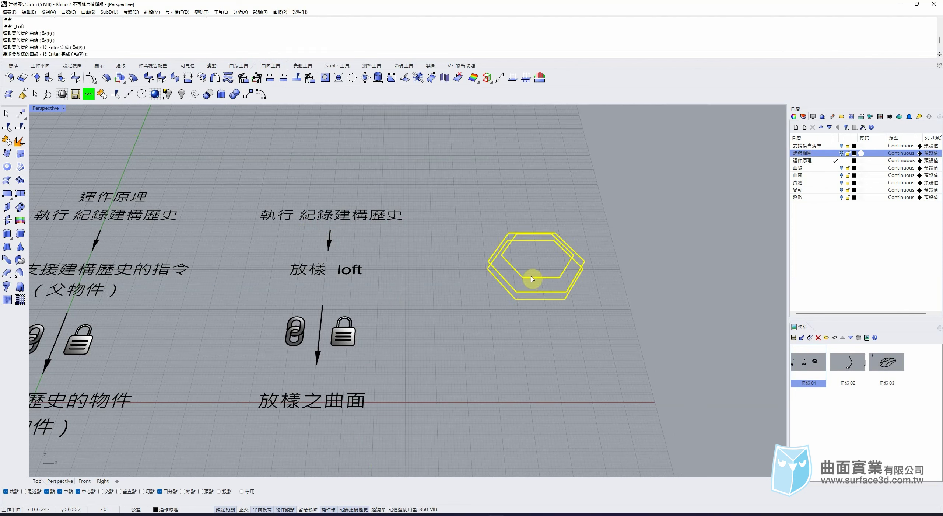
pyautogui.press('Return')
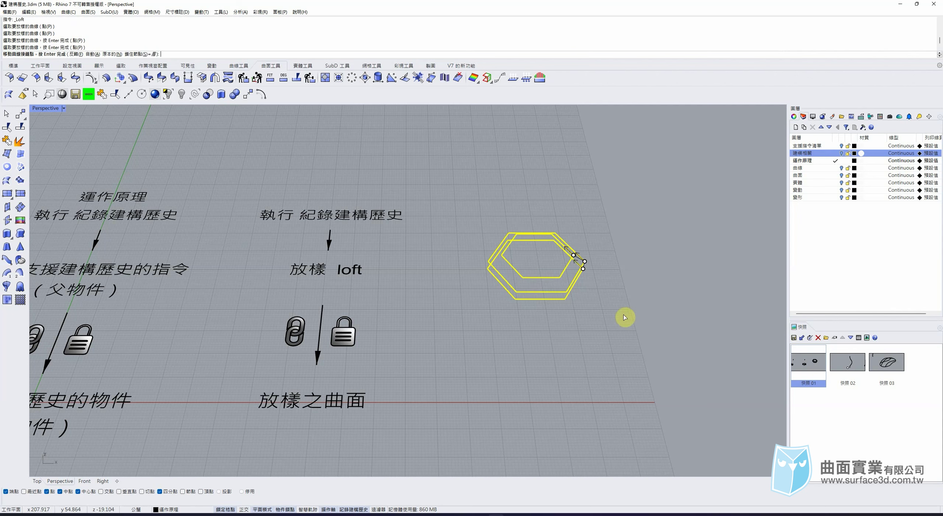
pyautogui.press('Return')
# Set the loft style to straight sections (平直區段) without simplifying the curves, and create the lofted surface
pyautogui.moveTo(683, 175); pyautogui.dragTo(623, 170)
pyautogui.click(654, 190)
pyautogui.click(641, 215)
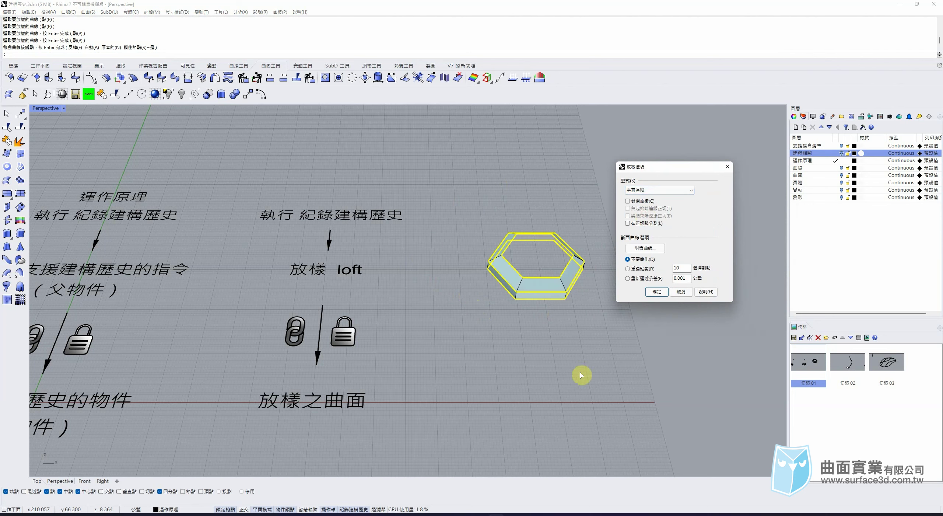
pyautogui.click(656, 293)
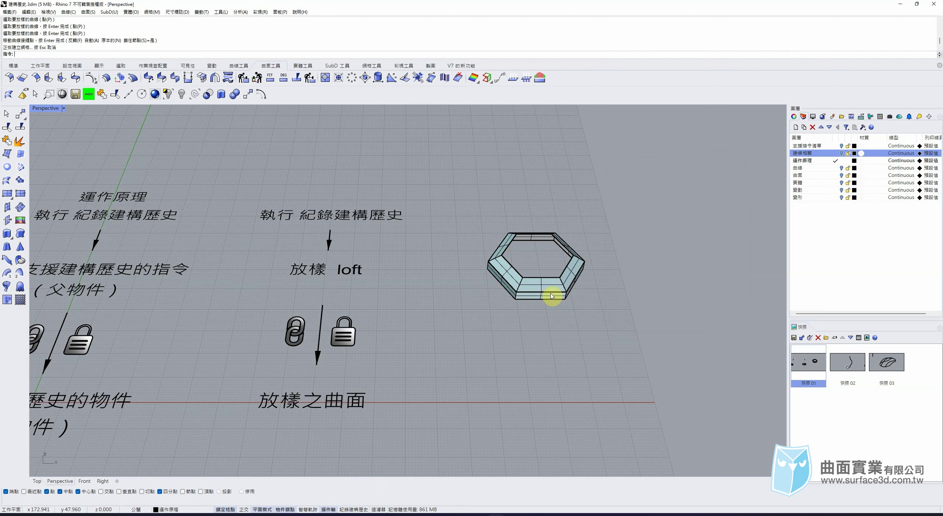
# Raise the smallest hexagon curve vertically so the linked loft surface follows it upward
pyautogui.moveTo(274, 293)
pyautogui.mouseDown()
pyautogui.moveTo(328, 311)
pyautogui.moveTo(392, 375)
pyautogui.mouseUp()
pyautogui.click(469, 356)
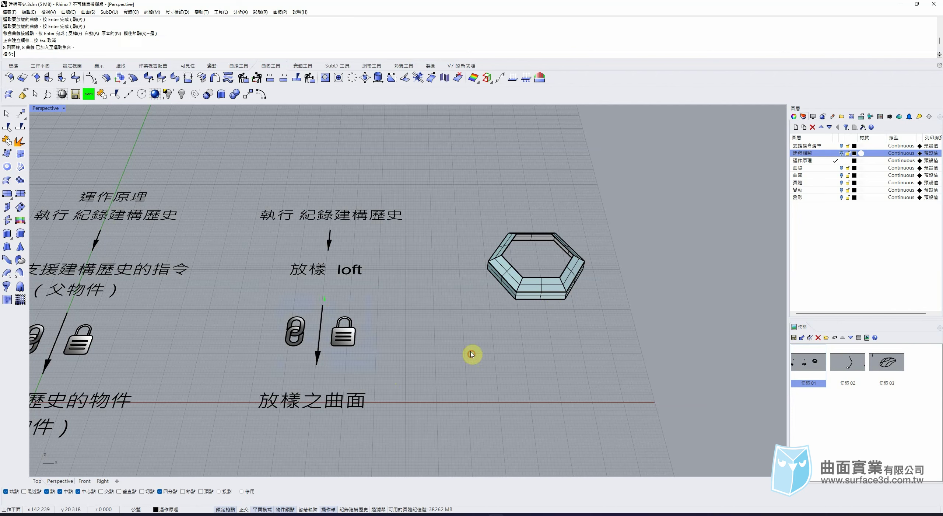
pyautogui.click(555, 281)
pyautogui.click(581, 301)
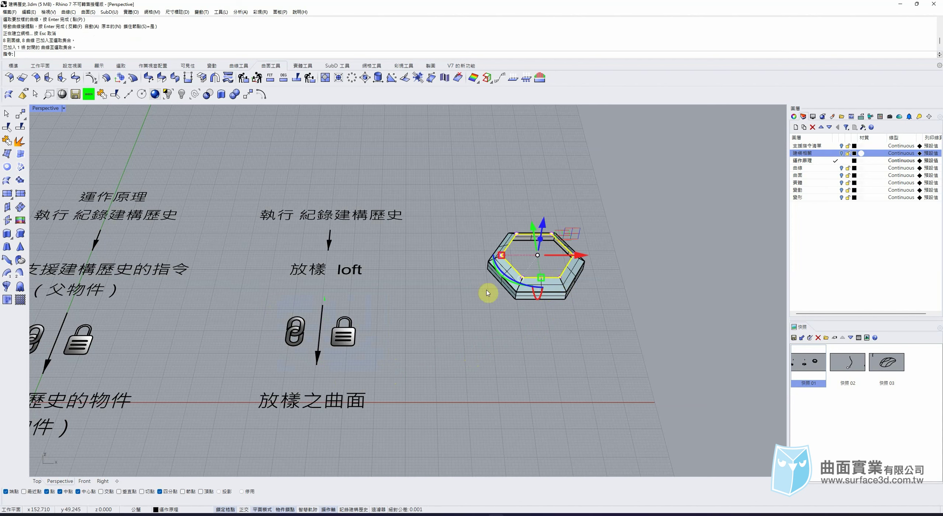
pyautogui.moveTo(543, 227); pyautogui.dragTo(546, 202)
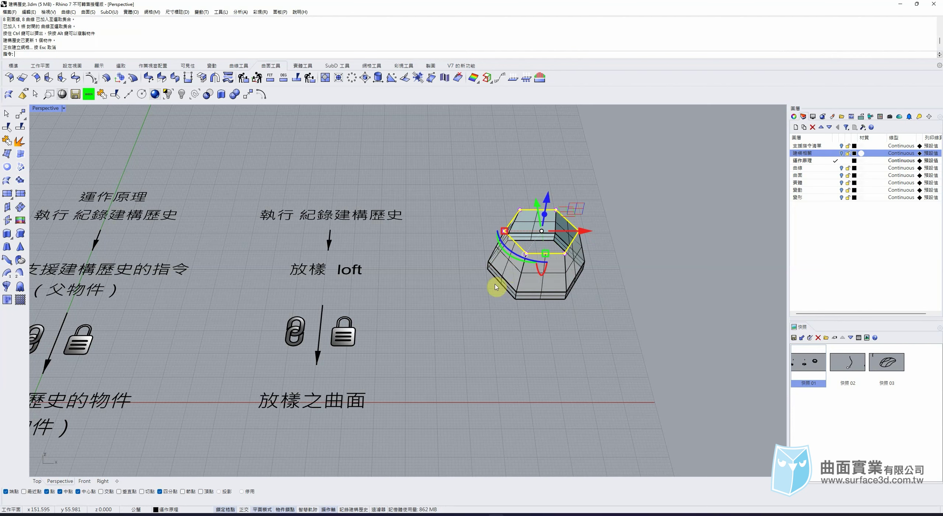
pyautogui.keyDown('shift'); pyautogui.click(569, 281); pyautogui.keyUp('shift')
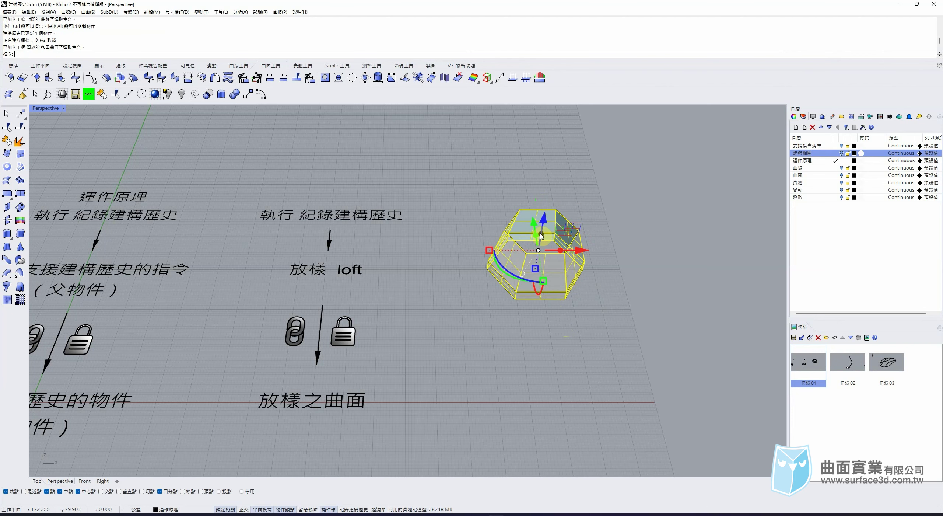
pyautogui.click(579, 204)
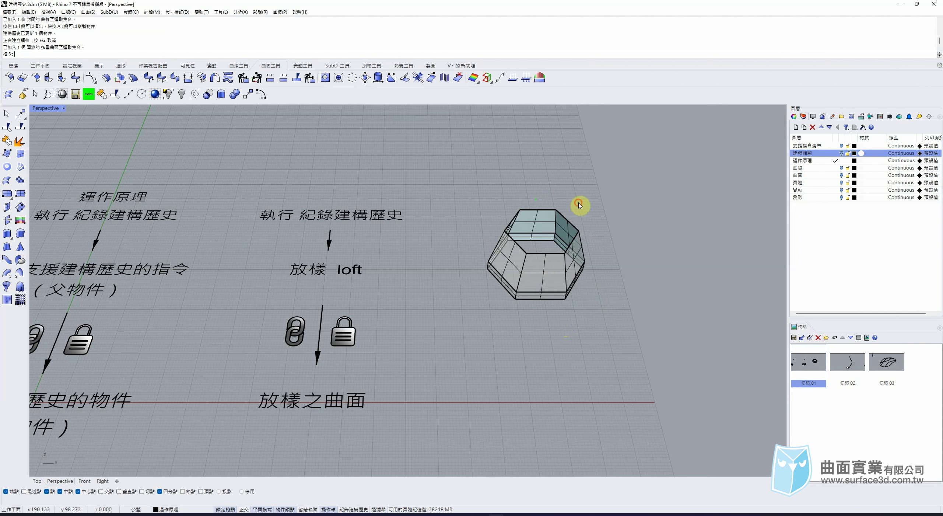
# Move the lowest hexagon curve of the loft vertically downward
pyautogui.click(522, 303)
pyautogui.click(545, 321)
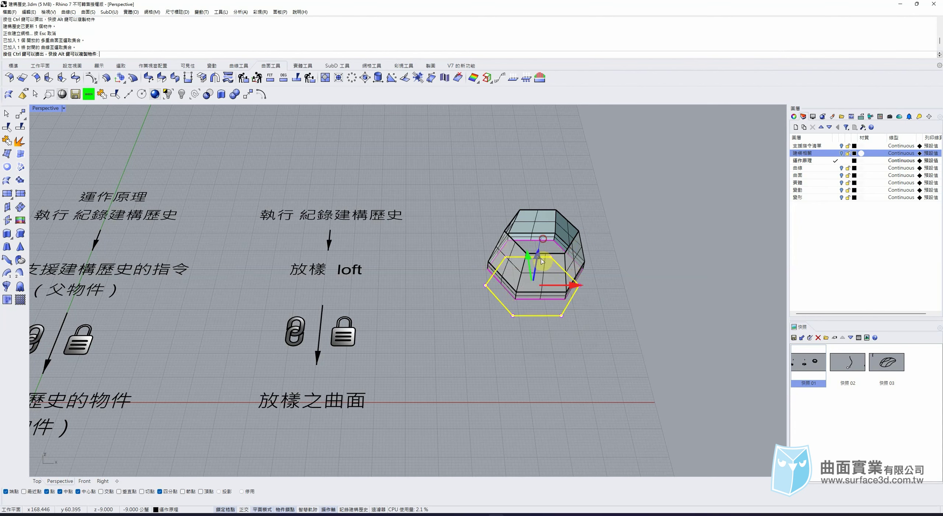
pyautogui.moveTo(541, 258); pyautogui.dragTo(540, 266)
pyautogui.click(596, 284)
# Try enlarging the middle hexagon curve to widen the linked loft surface, and undo the scaling
pyautogui.click(526, 293)
pyautogui.click(526, 294)
pyautogui.click(547, 314)
pyautogui.moveTo(490, 262); pyautogui.dragTo(560, 227)
pyautogui.click(666, 260)
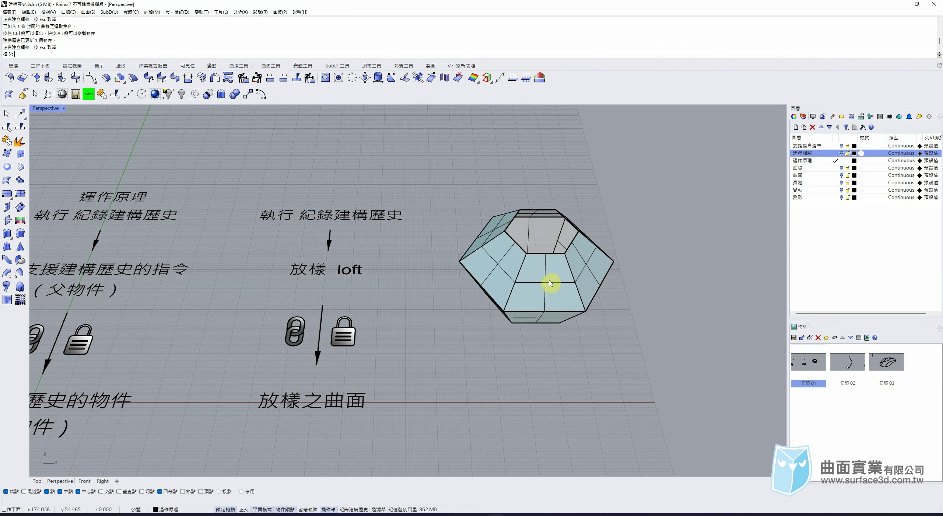
pyautogui.hotkey('ctrl', 'z')
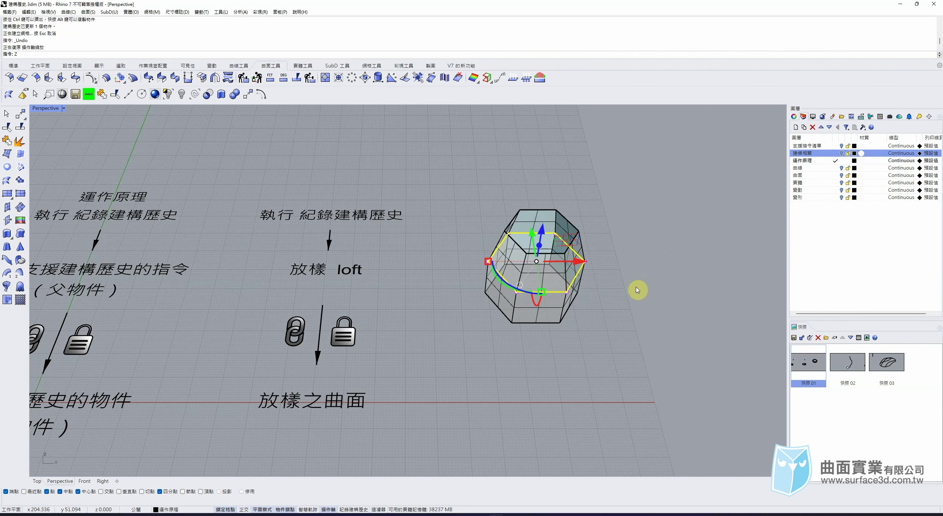
# Undo the vertical moves of the lowest and smallest hexagon curves to restore the original loft shape
pyautogui.click(626, 296)
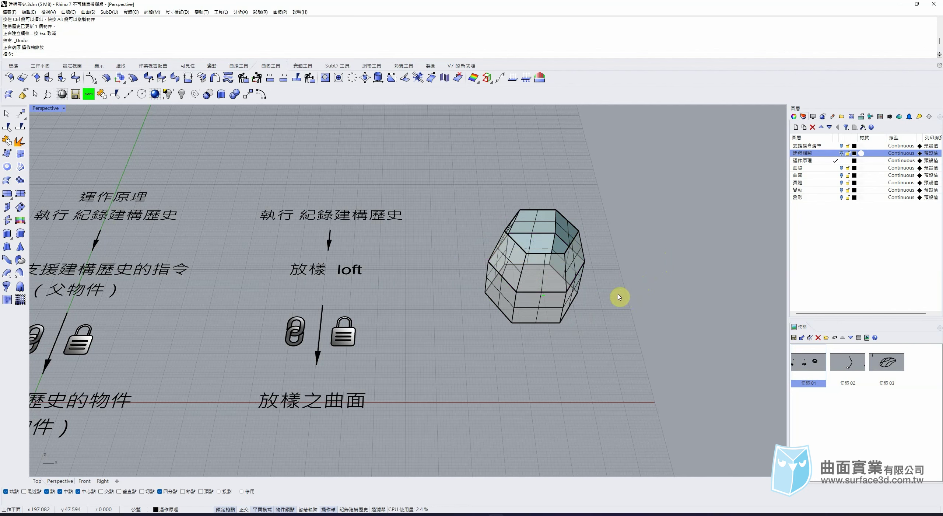
pyautogui.hotkey('ctrl', 'z')
pyautogui.click(613, 319)
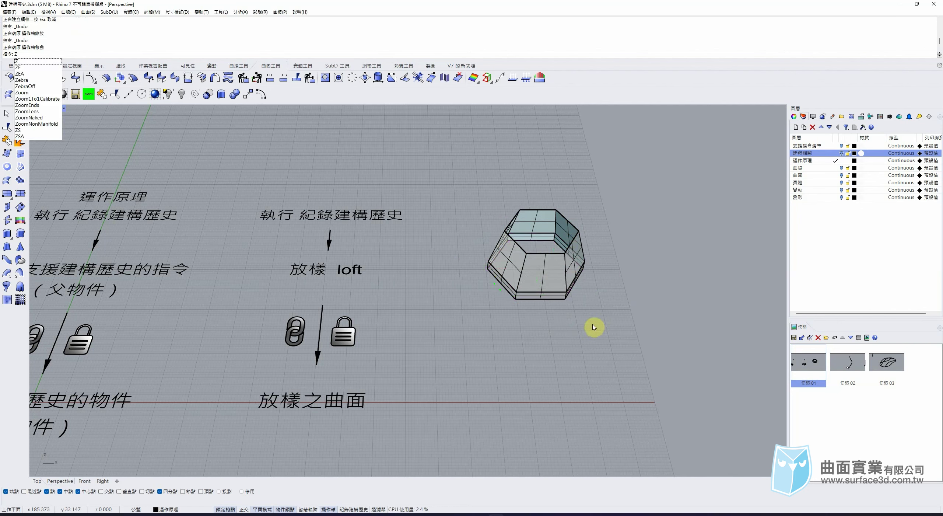
pyautogui.hotkey('ctrl', 'z')
pyautogui.click(596, 327)
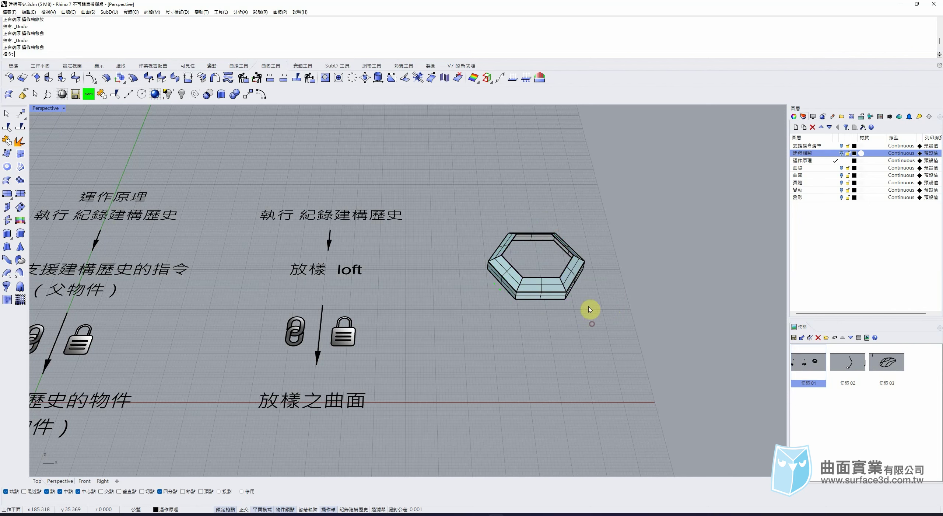
# Move the lofted surface away from its three input curves, accepting the broken construction history, and check the curves left behind
pyautogui.click(553, 291)
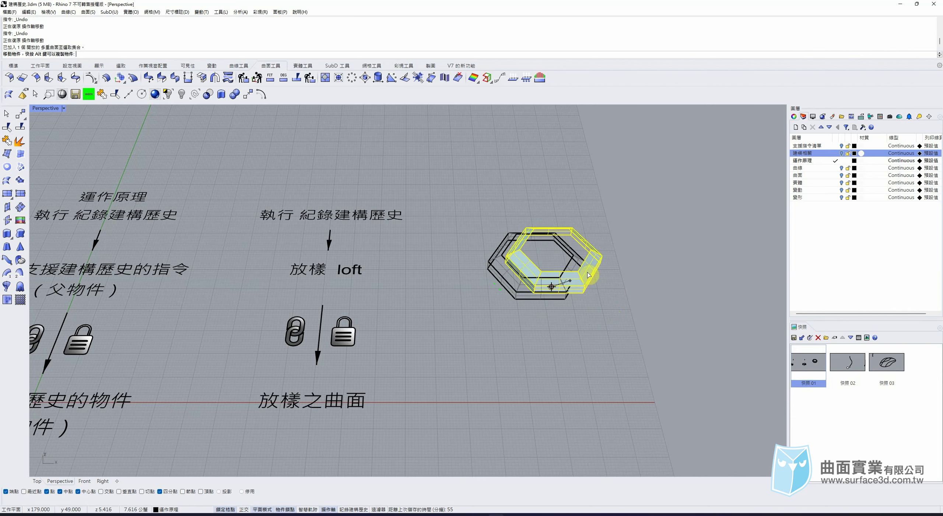
pyautogui.moveTo(552, 291); pyautogui.dragTo(682, 231)
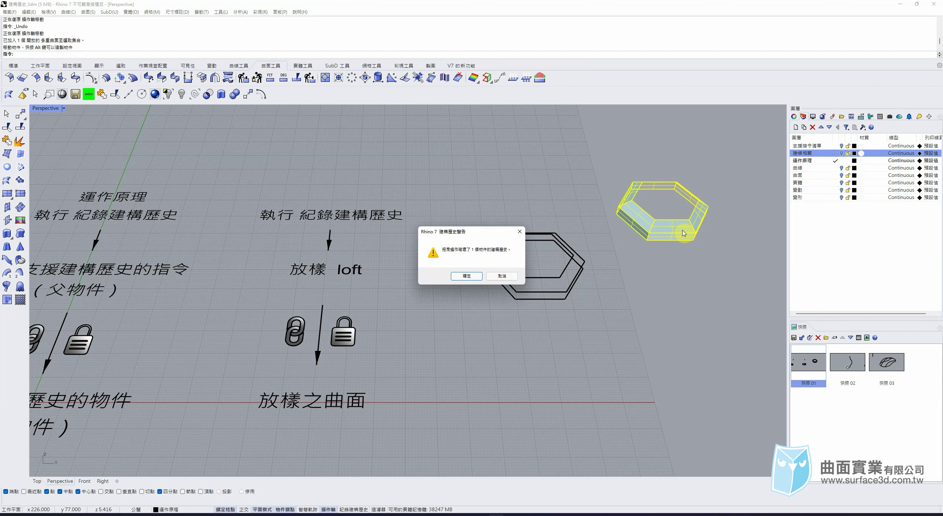
pyautogui.click(467, 276)
pyautogui.moveTo(536, 267); pyautogui.dragTo(518, 312)
pyautogui.click(537, 341)
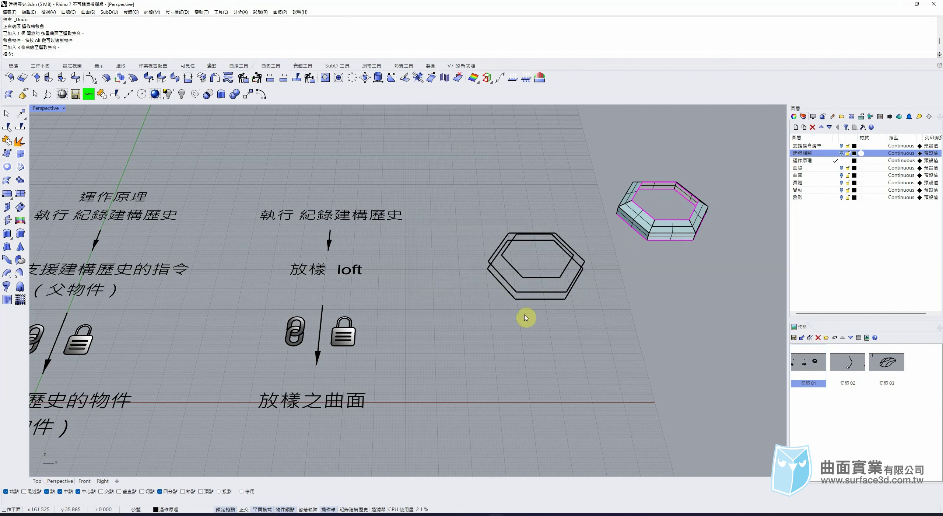
# Raise the smallest hexagon curve vertically to test its link with the displaced loft surface
pyautogui.click(540, 275)
pyautogui.moveTo(545, 225); pyautogui.dragTo(547, 202)
pyautogui.click(590, 303)
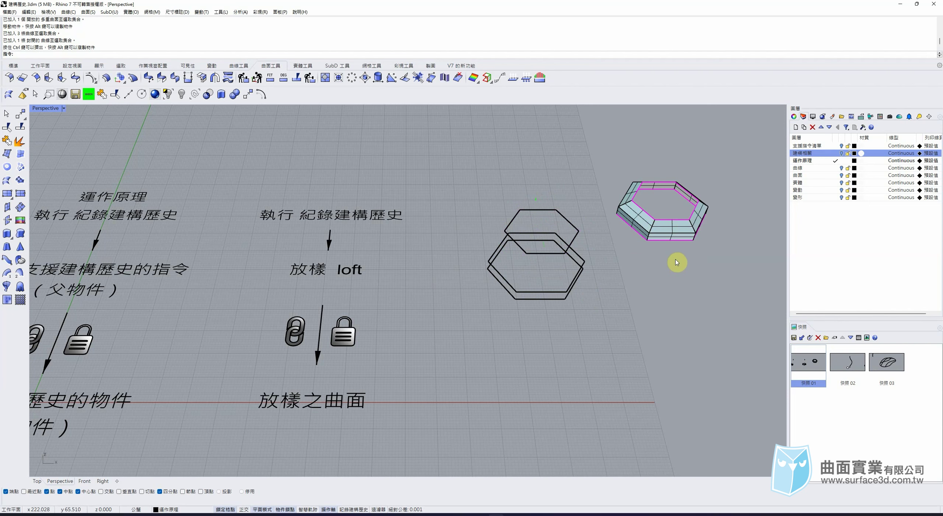
# Undo the curve raise and the loft surface move
pyautogui.hotkey('ctrl', 'z')
pyautogui.click(660, 336)
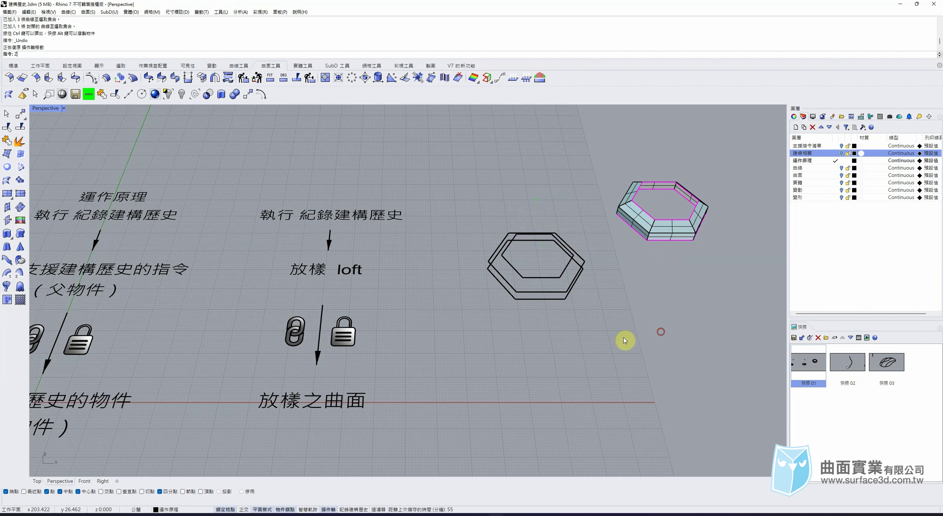
pyautogui.write('Z')
pyautogui.press('BackSpace')
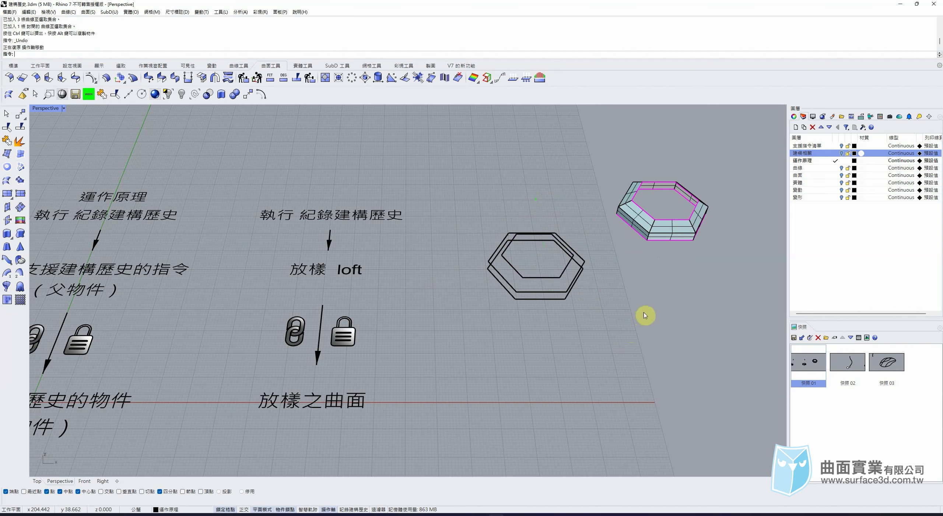
pyautogui.hotkey('ctrl', 'z')
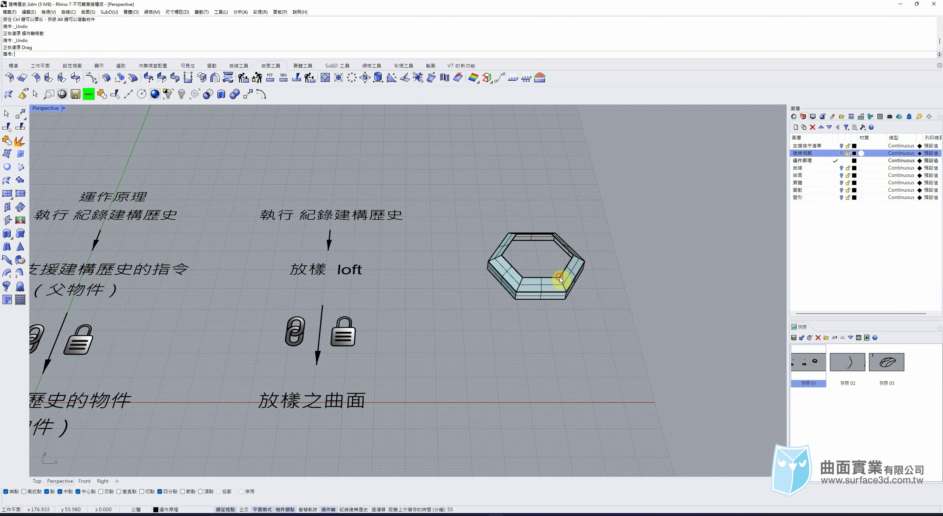
# Raise the smallest hexagon curve, scale it inward, and lower it again to reshape the linked loft
pyautogui.click(562, 289)
pyautogui.click(585, 297)
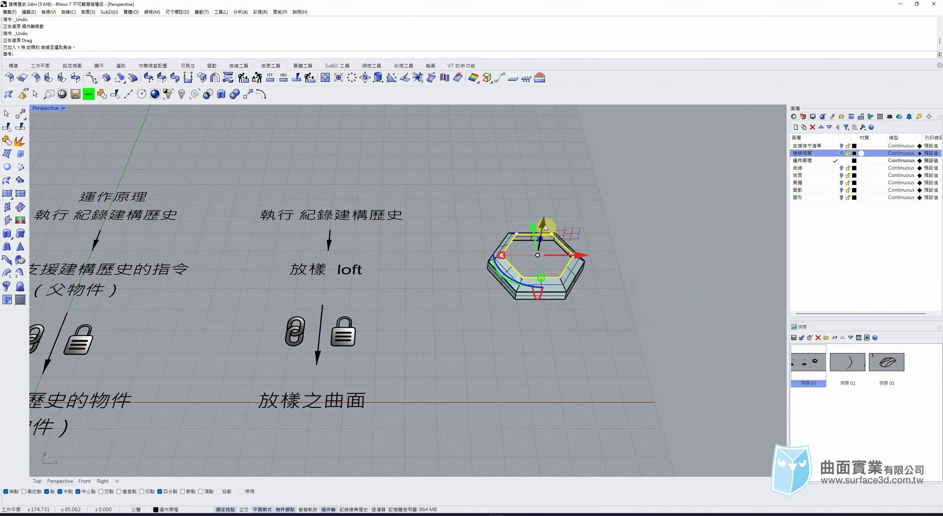
pyautogui.moveTo(544, 223); pyautogui.dragTo(545, 208)
pyautogui.moveTo(504, 239); pyautogui.dragTo(517, 241)
pyautogui.moveTo(545, 209); pyautogui.dragTo(627, 252)
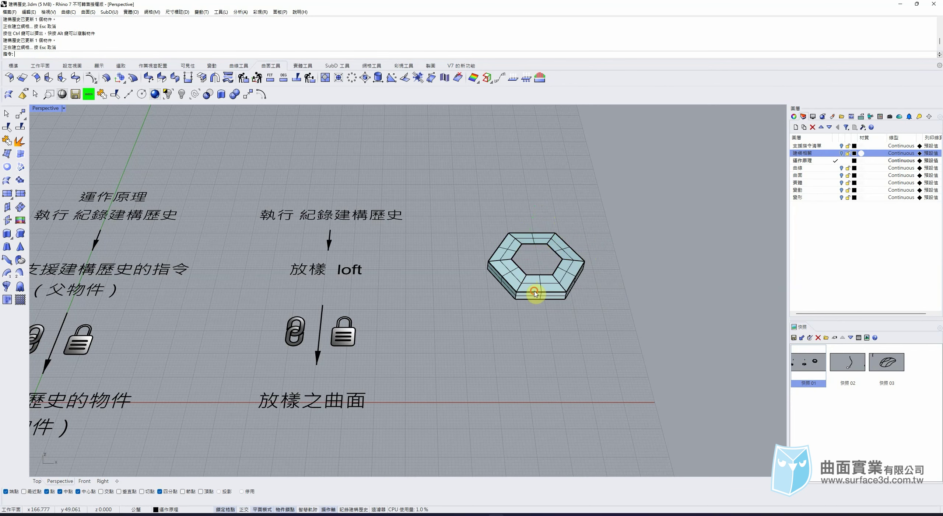
# Try to move the loft surface directly, dismiss the broken-history warning, and undo the move
pyautogui.click(554, 284)
pyautogui.moveTo(539, 282); pyautogui.dragTo(541, 277)
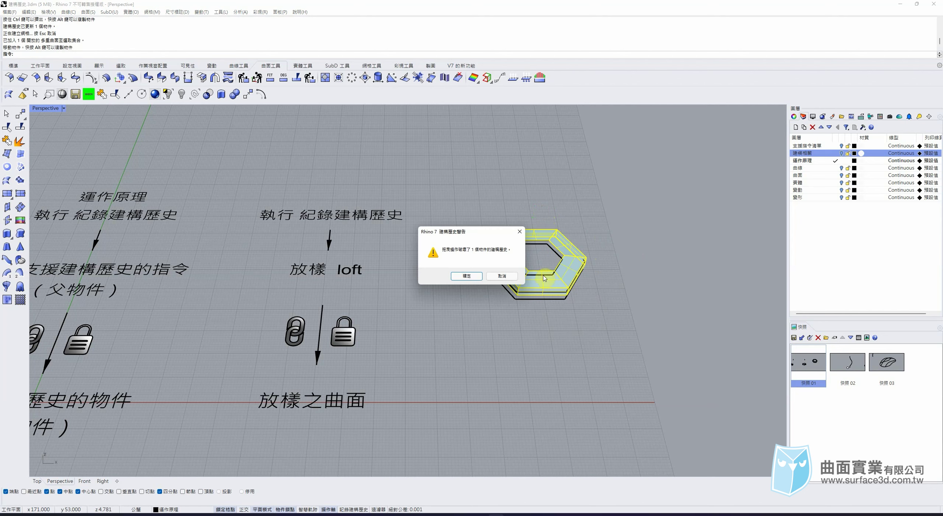
pyautogui.click(504, 280)
pyautogui.write('Z')
pyautogui.click(625, 269)
# Undo the moves and scaling of the smallest hexagon curve, and restore the saved snapshot 快照 01
pyautogui.moveTo(595, 292); pyautogui.dragTo(549, 241, button='right')
pyautogui.scroll(2, 557, 248)
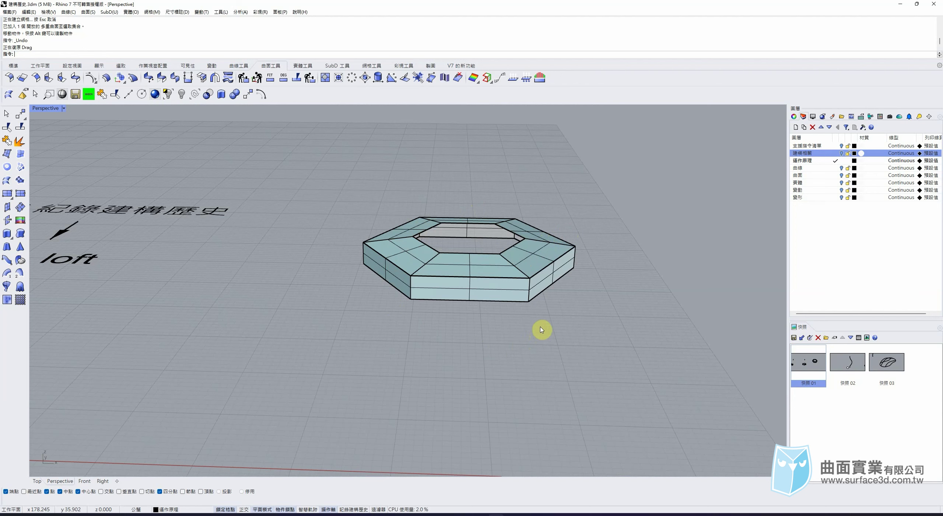
pyautogui.hotkey('ctrl', 'z')
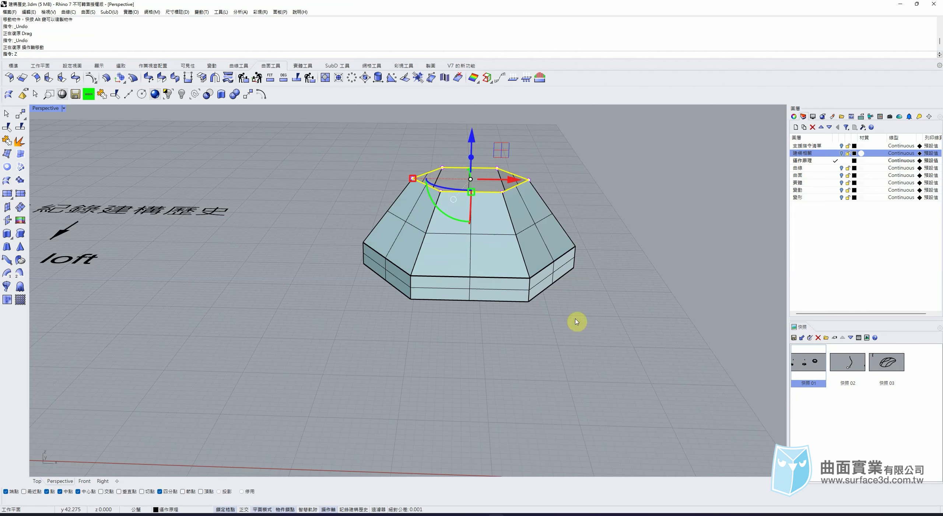
pyautogui.click(601, 325)
pyautogui.hotkey('ctrl', 'z')
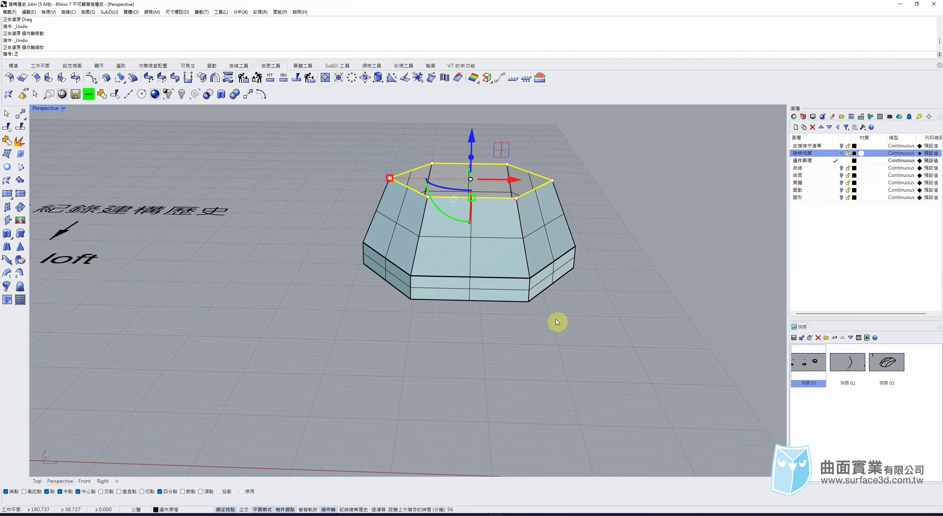
pyautogui.write('Z')
pyautogui.press('Escape')
pyautogui.hotkey('ctrl', 'z')
pyautogui.click(554, 324)
pyautogui.scroll(-5, 504, 304)
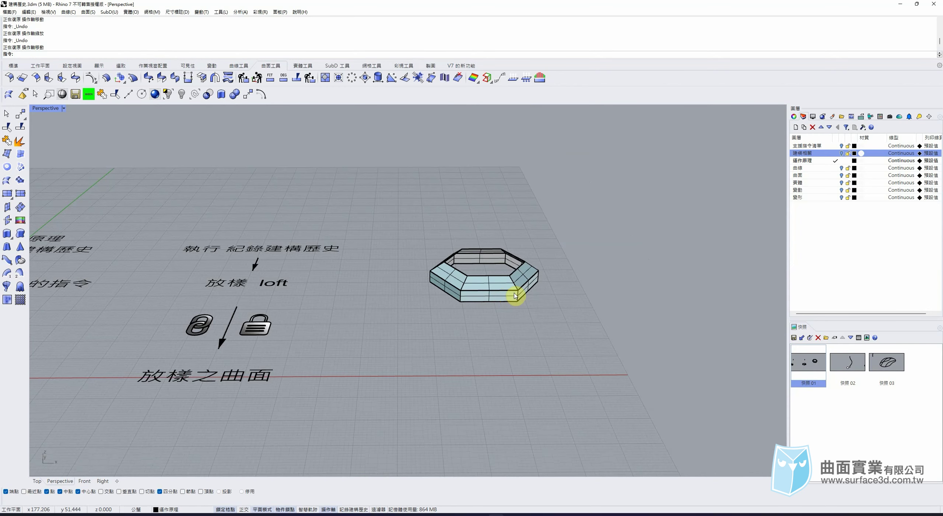
pyautogui.moveTo(512, 298); pyautogui.dragTo(517, 326, button='right')
pyautogui.doubleClick(825, 367)
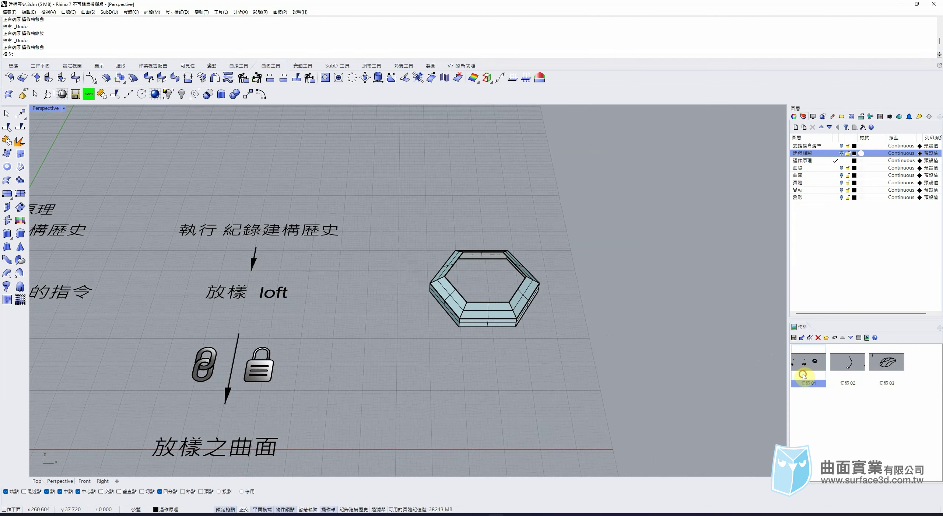
# Copy the loft surface along the negative Y axis without recording history
pyautogui.click(528, 300)
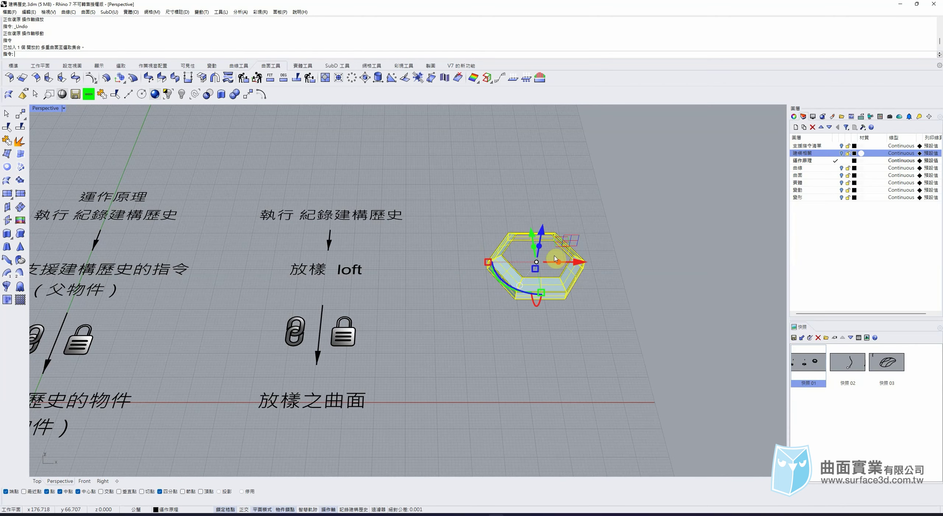
pyautogui.moveTo(531, 233); pyautogui.dragTo(535, 330)
pyautogui.click(633, 288)
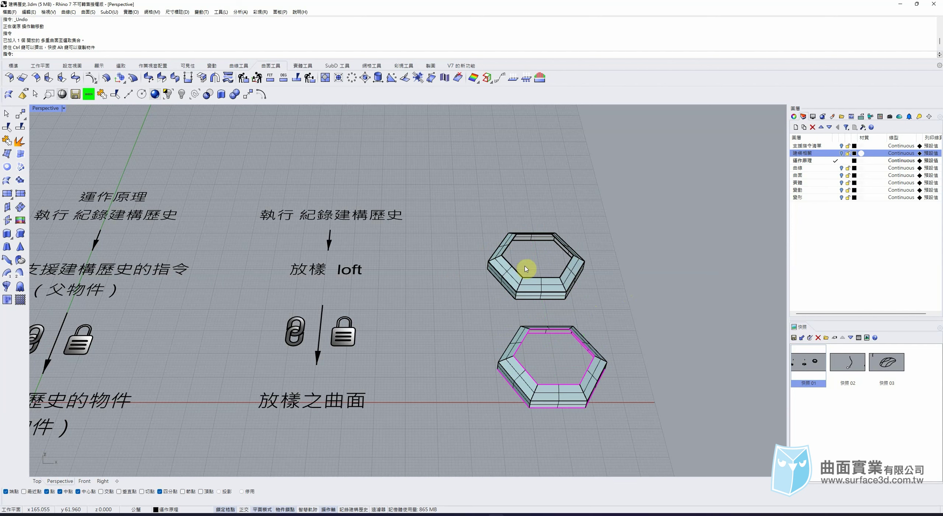
# Raise the original loft's smallest hexagon curve to compare how the original and the copied surface respond
pyautogui.click(545, 269)
pyautogui.click(555, 296)
pyautogui.moveTo(544, 229); pyautogui.dragTo(543, 215)
pyautogui.click(631, 212)
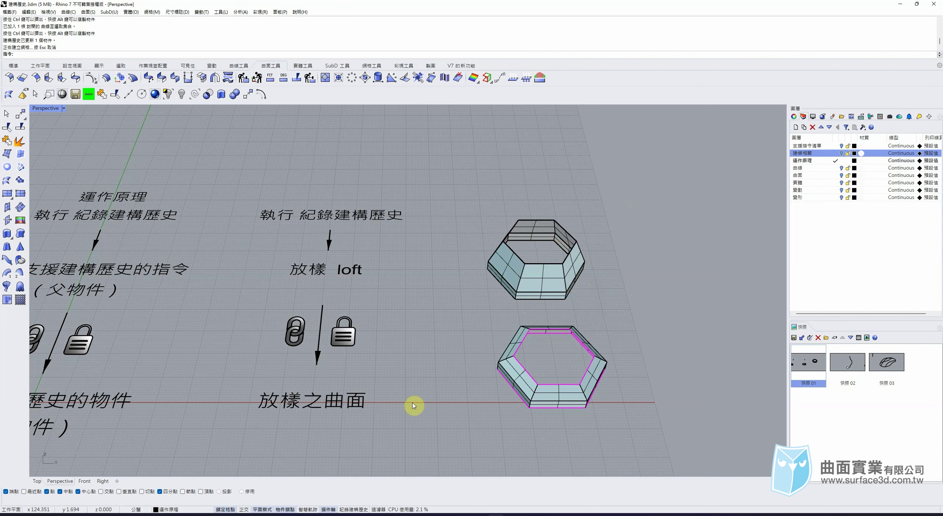
# Undo the curve raise and the surface copy made without history
pyautogui.hotkey('ctrl', 'z')
pyautogui.write('Z')
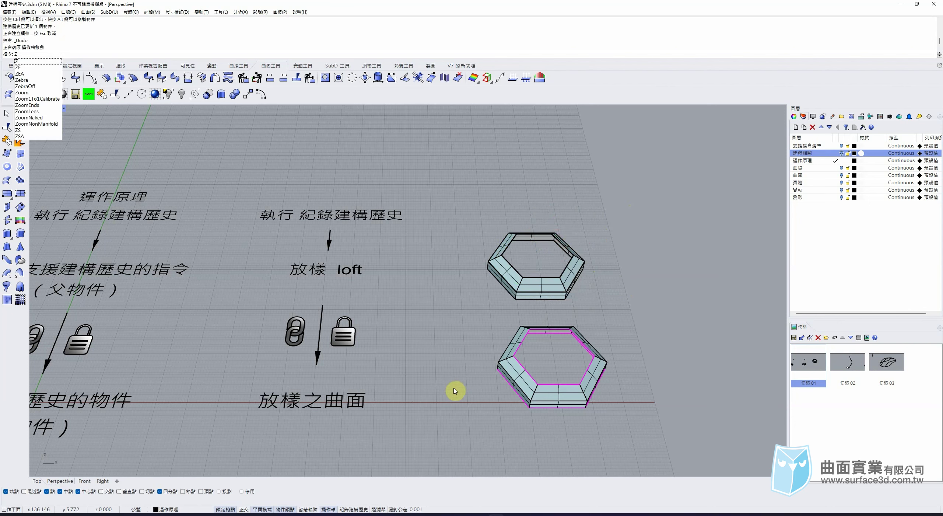
pyautogui.press('Return')
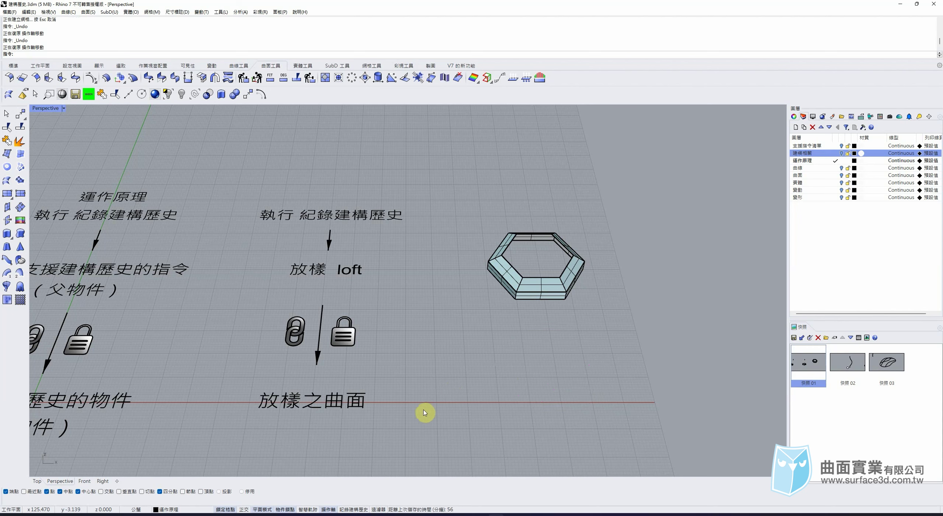
# Copy the loft surface along the negative Y axis with Record History (記錄建構歷史) enabled
pyautogui.click(540, 292)
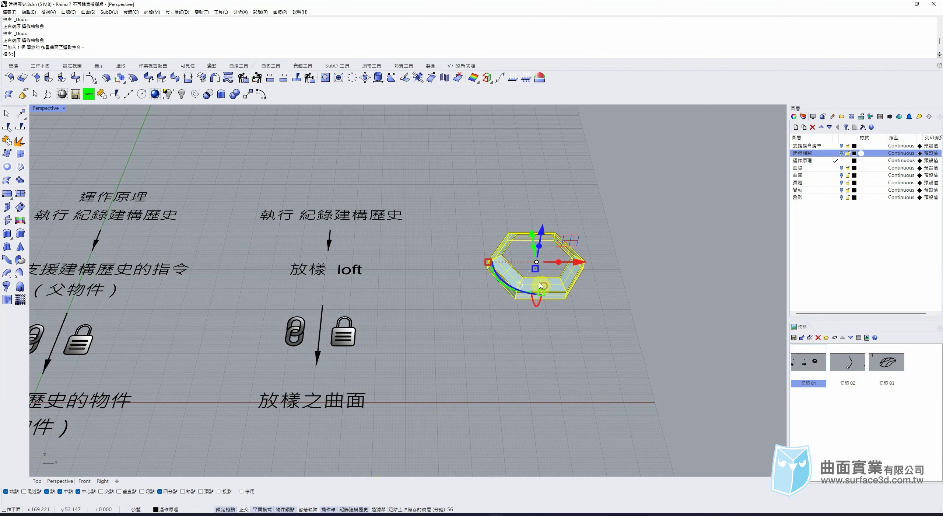
pyautogui.moveTo(530, 231); pyautogui.dragTo(542, 334)
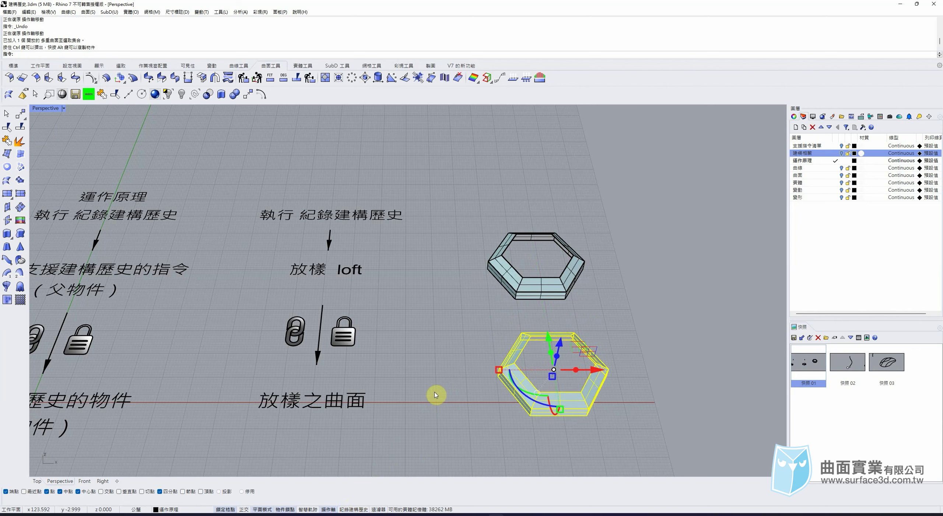
# Raise the original loft's smallest hexagon curve to test the history-linked copy, and undo the move
pyautogui.click(545, 277)
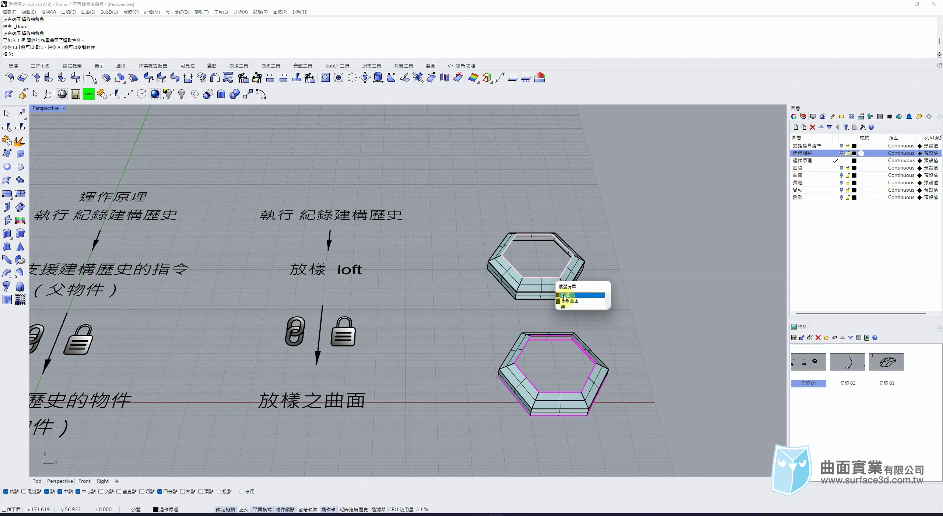
pyautogui.click(575, 294)
pyautogui.moveTo(547, 236); pyautogui.dragTo(550, 206)
pyautogui.click(673, 268)
pyautogui.hotkey('ctrl', 'z')
pyautogui.click(628, 219)
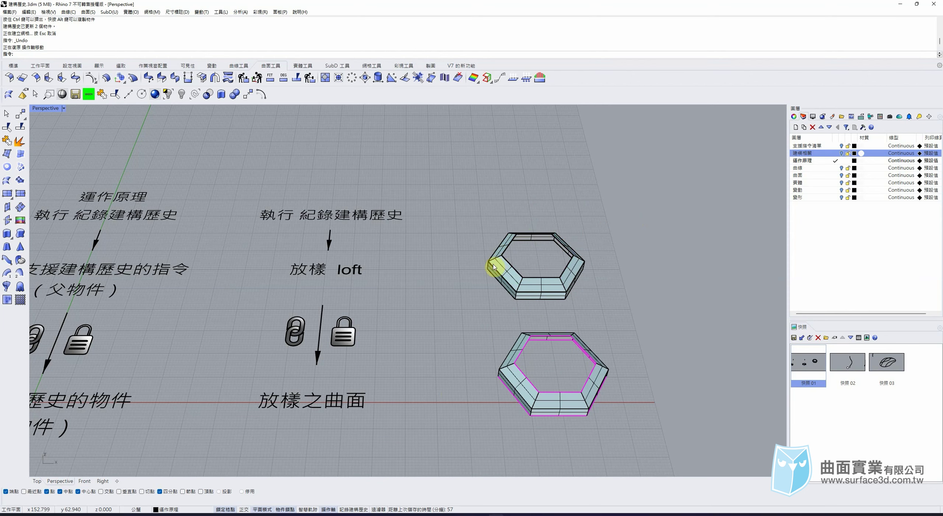
# Scale the original loft's smallest hexagon curve inward to narrow the opening of both linked surfaces
pyautogui.click(505, 257)
pyautogui.click(508, 261)
pyautogui.moveTo(507, 258); pyautogui.dragTo(515, 258)
pyautogui.click(638, 265)
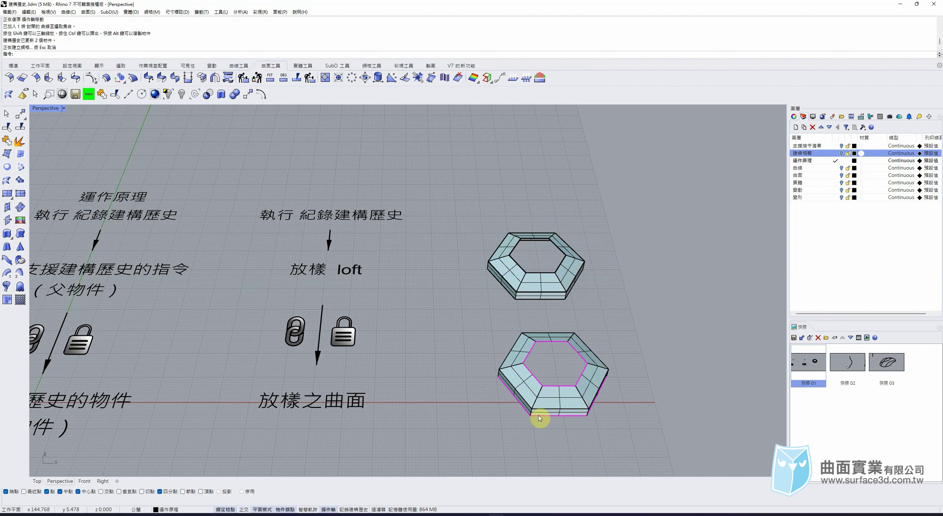
# Copy the history-linked loft copy along the positive X axis without recording history
pyautogui.click(568, 379)
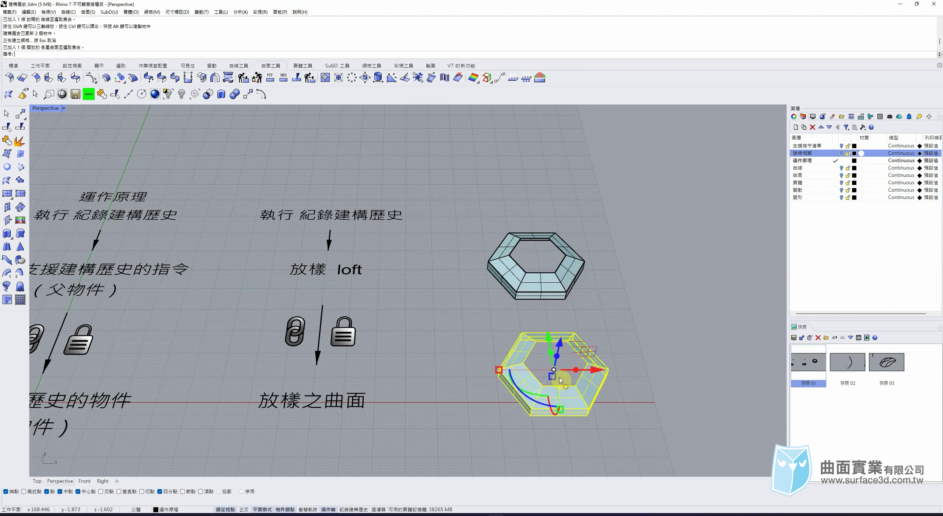
pyautogui.moveTo(597, 370); pyautogui.dragTo(777, 372)
pyautogui.click(676, 277)
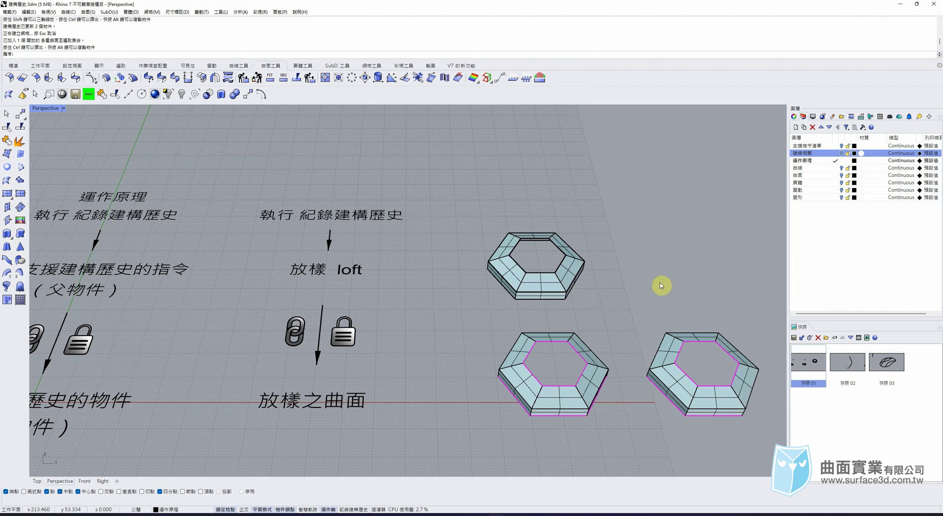
# Raise the original loft's smallest hexagon curve to compare how the first and second copies respond
pyautogui.click(534, 272)
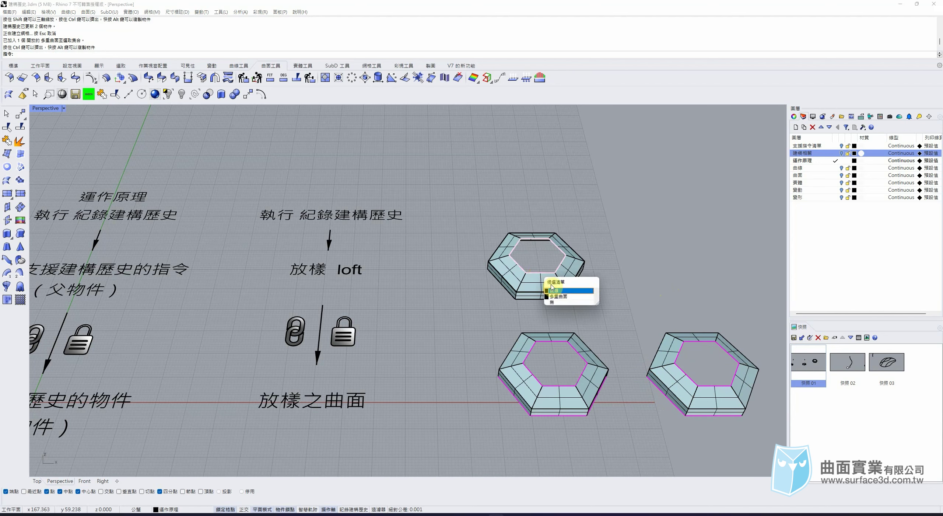
pyautogui.click(553, 289)
pyautogui.moveTo(544, 220); pyautogui.dragTo(551, 204)
pyautogui.click(648, 208)
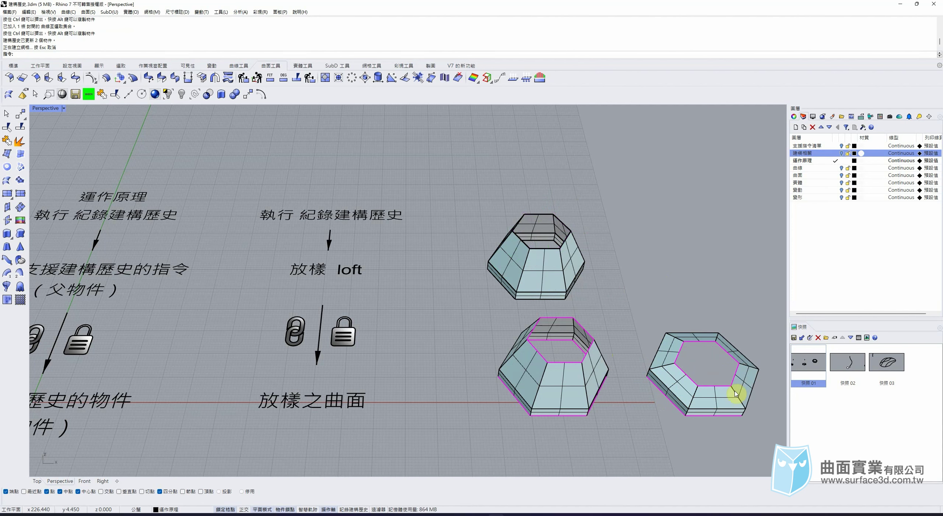
# Undo the curve raise and the second surface copy
pyautogui.hotkey('ctrl', 'z')
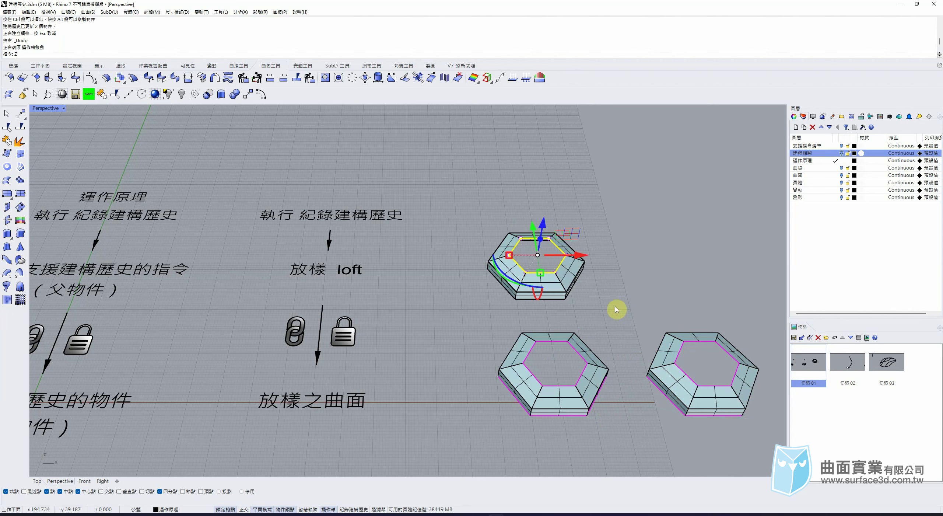
pyautogui.hotkey('ctrl', 'z')
pyautogui.write('Z')
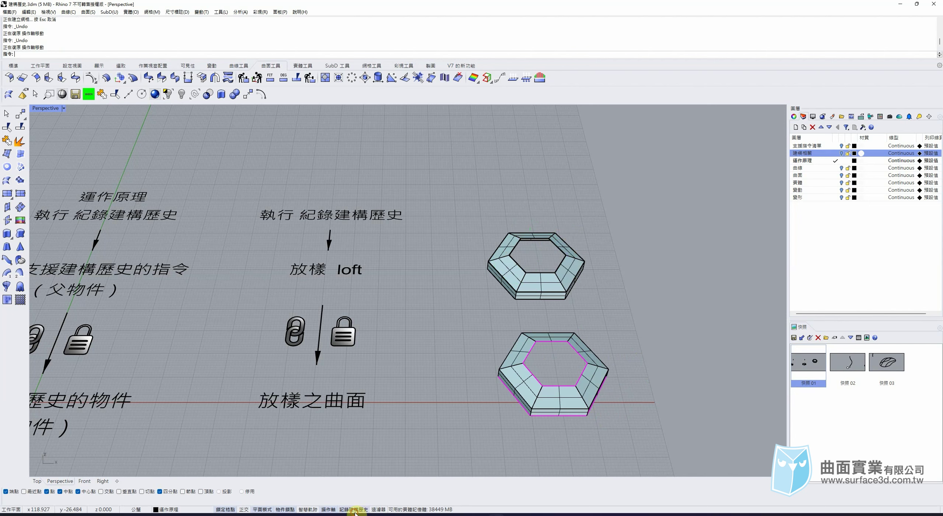
# Copy the history-linked loft copy along the positive X axis with Record History (記錄建構歷史) enabled
pyautogui.click(569, 389)
pyautogui.moveTo(600, 369); pyautogui.dragTo(748, 374)
pyautogui.click(714, 278)
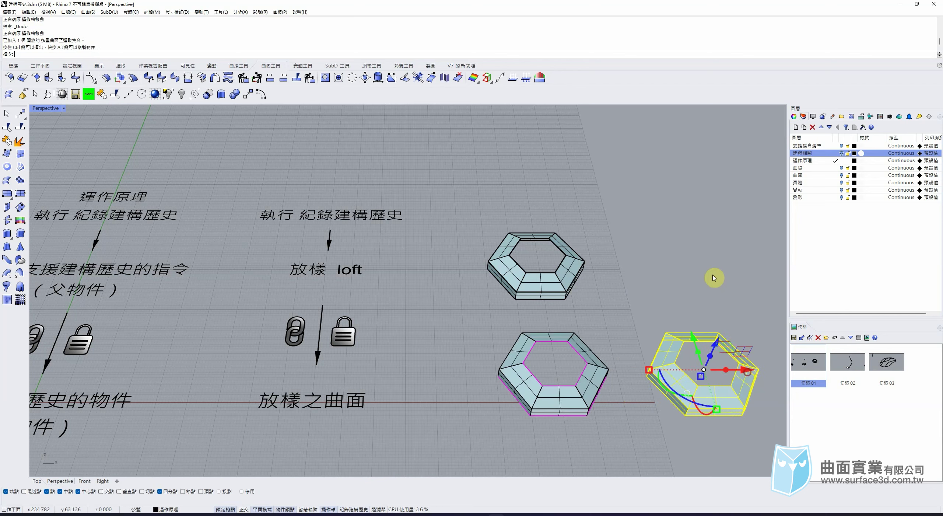
# Raise the original loft's smallest hexagon curve to compare how both history-recorded copies respond
pyautogui.click(551, 272)
pyautogui.click(574, 290)
pyautogui.moveTo(547, 224); pyautogui.dragTo(545, 201)
pyautogui.click(663, 221)
pyautogui.click(663, 223)
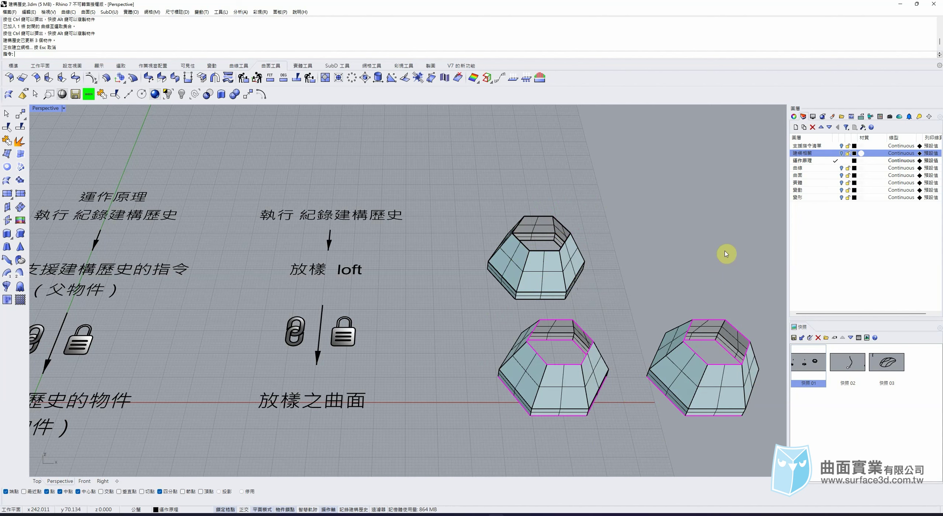
# Review the history options, then try to move the original loft surface off its input curves and undo the move
pyautogui.rightClick(349, 510)
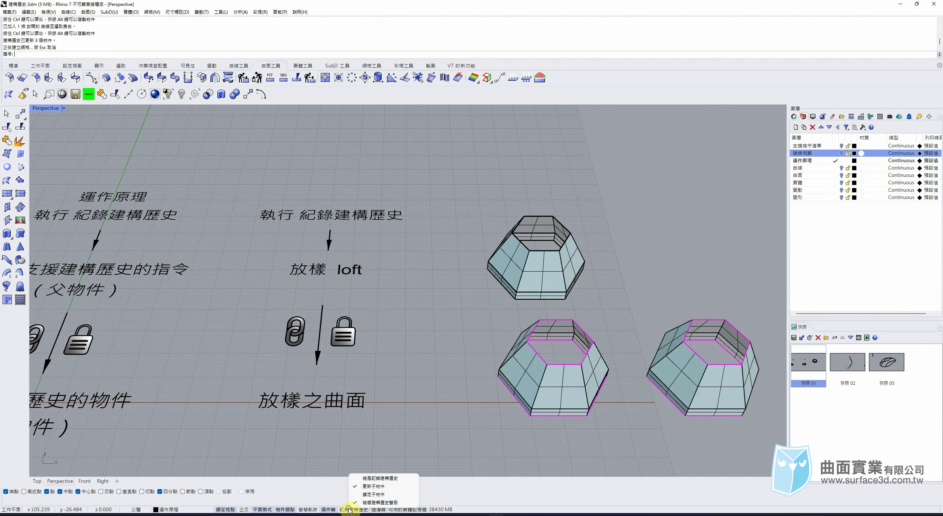
pyautogui.click(386, 446)
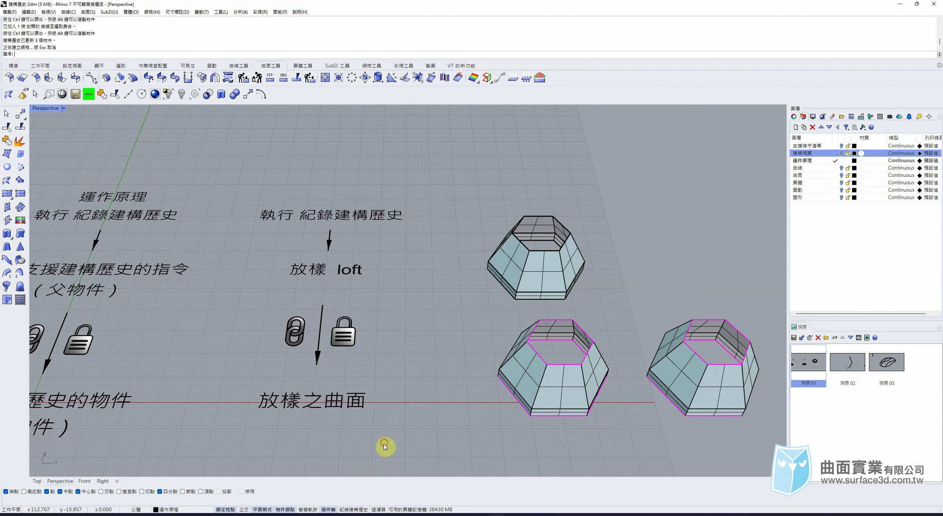
pyautogui.rightClick(348, 509)
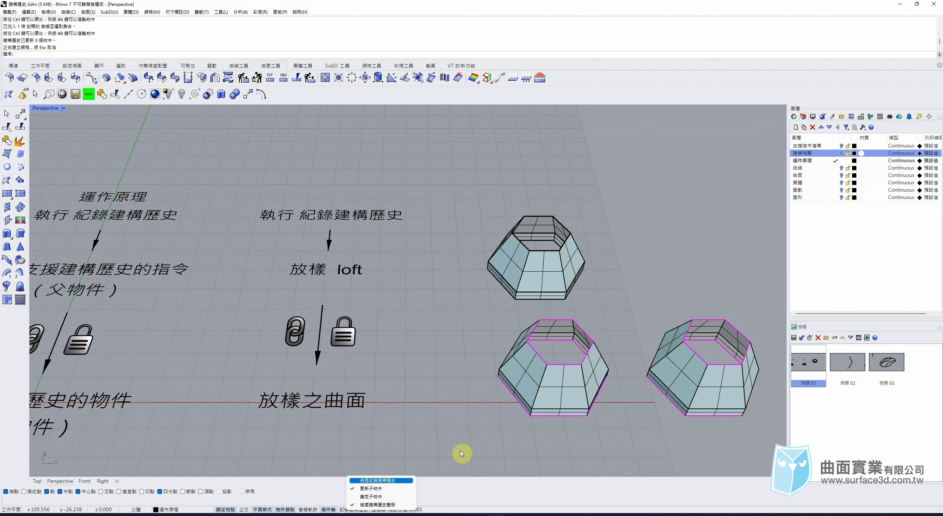
pyautogui.moveTo(568, 274); pyautogui.dragTo(641, 247)
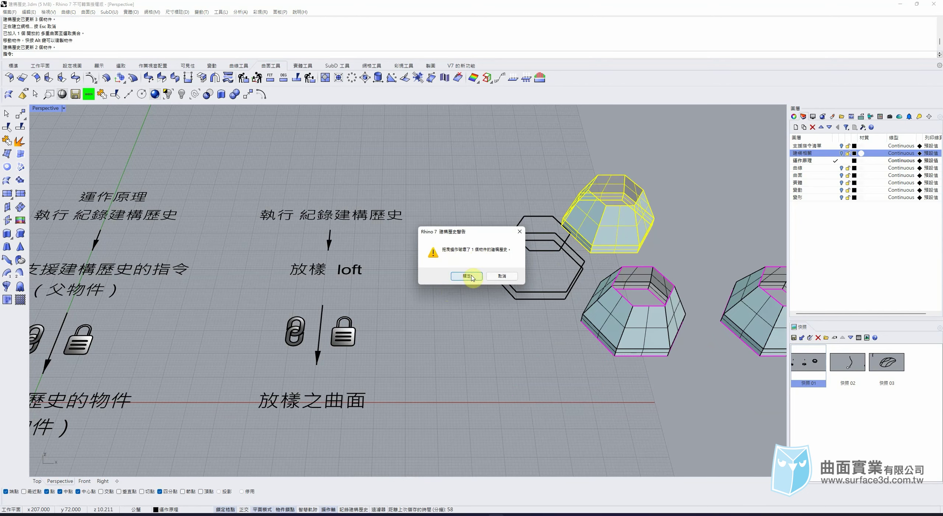
pyautogui.click(502, 277)
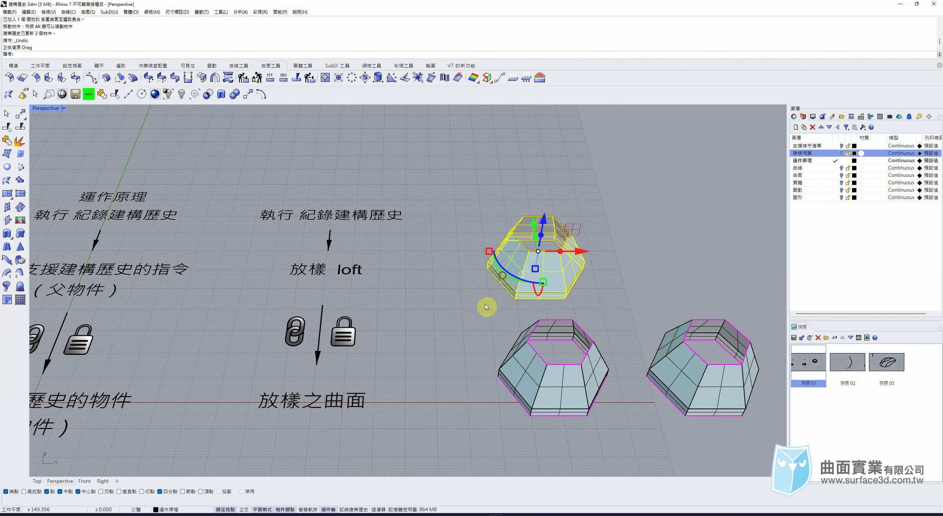
# Enable Lock Children (鎖定子物件) in the history settings
pyautogui.rightClick(356, 509)
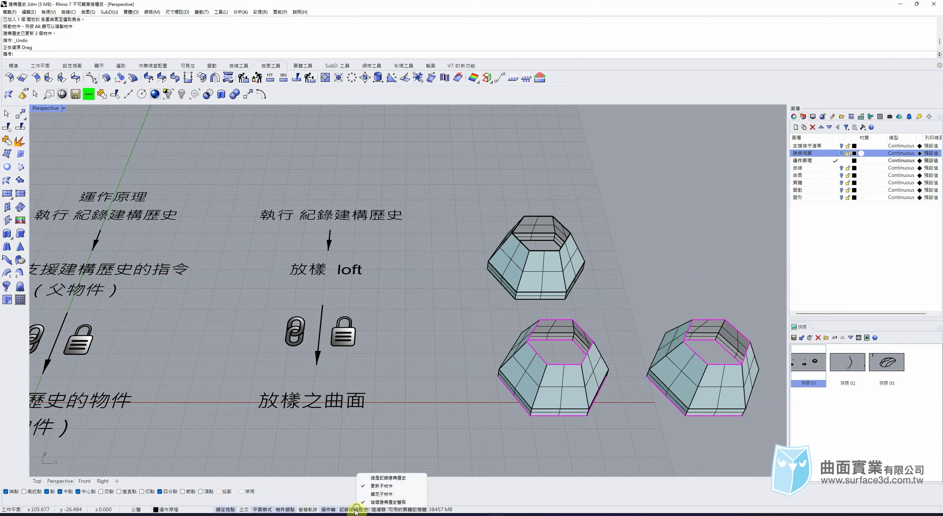
pyautogui.click(375, 495)
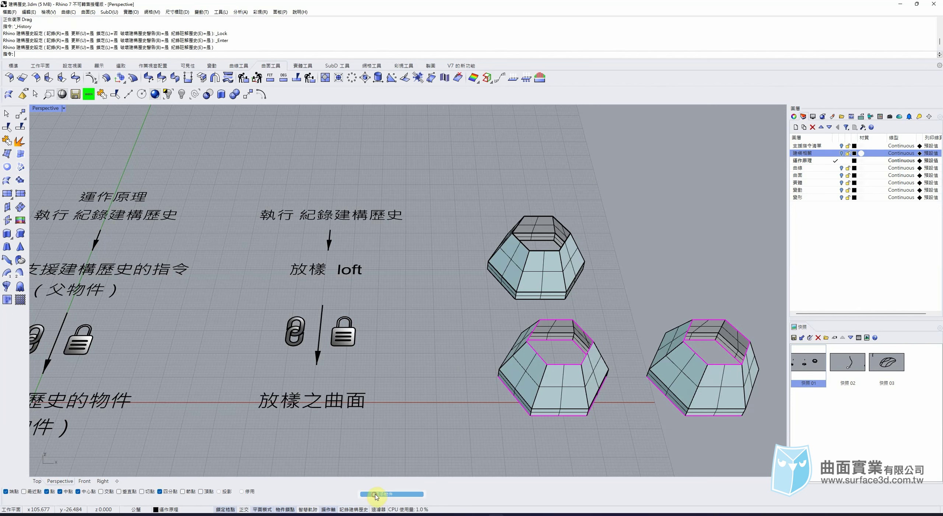
pyautogui.rightClick(356, 510)
pyautogui.click(347, 510)
# Try to move the original loft surface and its two copies while Lock Children is enabled
pyautogui.moveTo(548, 273); pyautogui.dragTo(618, 276)
pyautogui.click(619, 286)
pyautogui.moveTo(557, 279); pyautogui.dragTo(722, 169)
pyautogui.moveTo(566, 263); pyautogui.dragTo(435, 200)
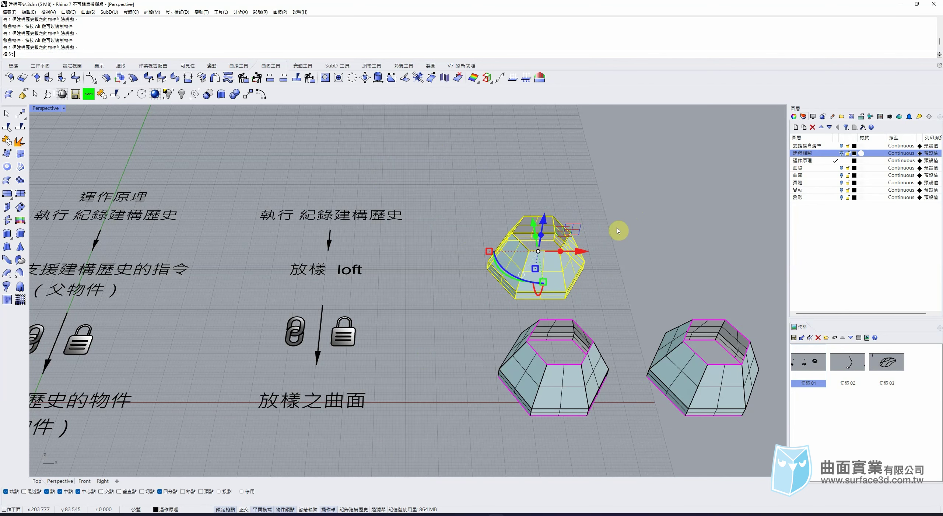
pyautogui.click(626, 247)
pyautogui.moveTo(599, 366); pyautogui.dragTo(666, 280)
pyautogui.moveTo(676, 389); pyautogui.dragTo(716, 279)
pyautogui.moveTo(587, 385); pyautogui.dragTo(695, 256)
pyautogui.moveTo(561, 277); pyautogui.dragTo(698, 200)
pyautogui.click(654, 268)
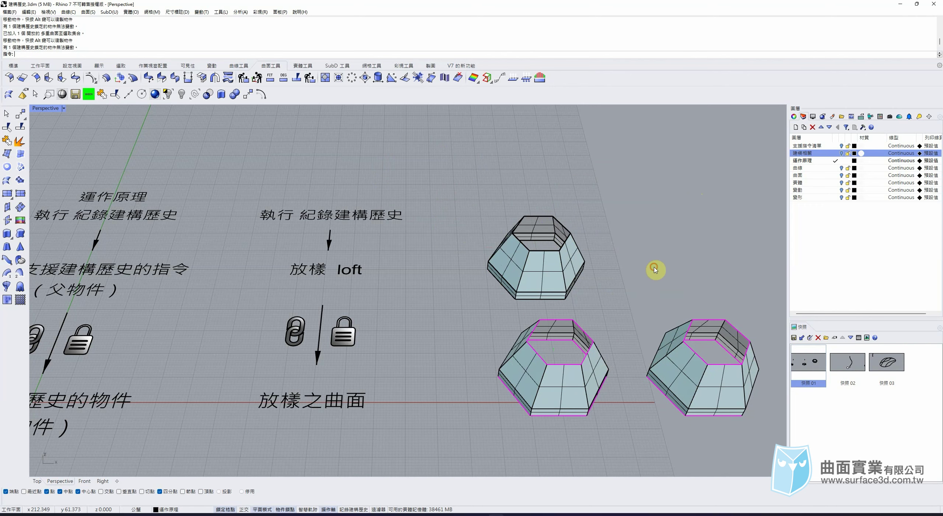
# Disable Lock Children (鎖定子物件) and check that the loft surfaces can be selected
pyautogui.rightClick(367, 510)
pyautogui.click(384, 499)
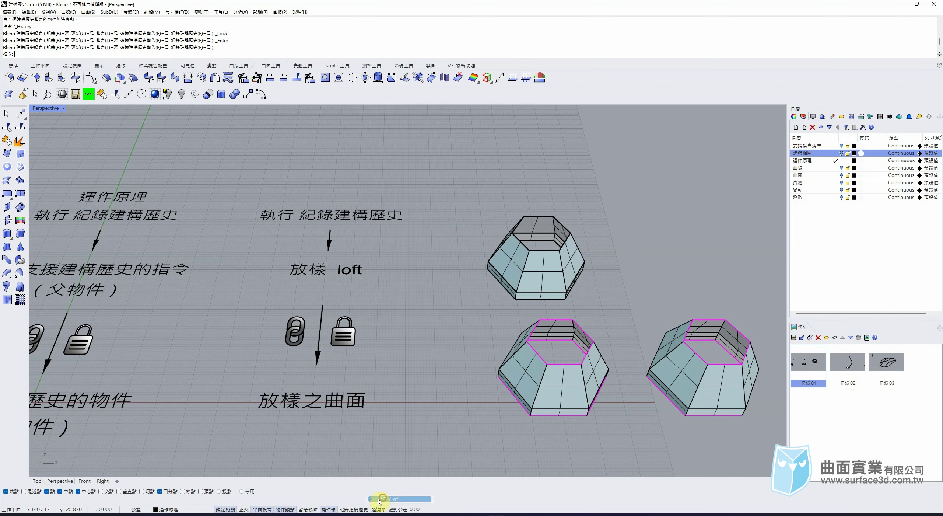
pyautogui.click(544, 281)
pyautogui.click(549, 404)
pyautogui.click(659, 305)
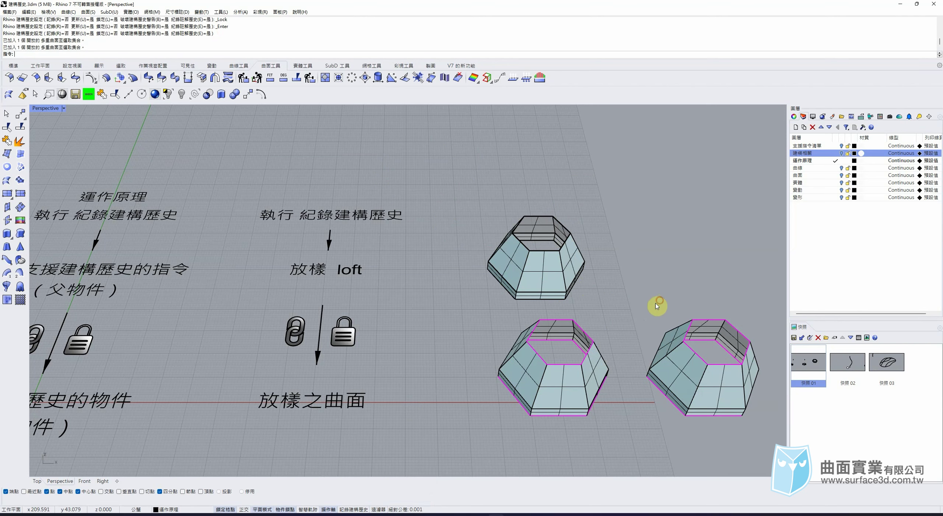
# Lock the original loft surface with the object Lock command and raise its smallest hexagon curve further
pyautogui.click(561, 283)
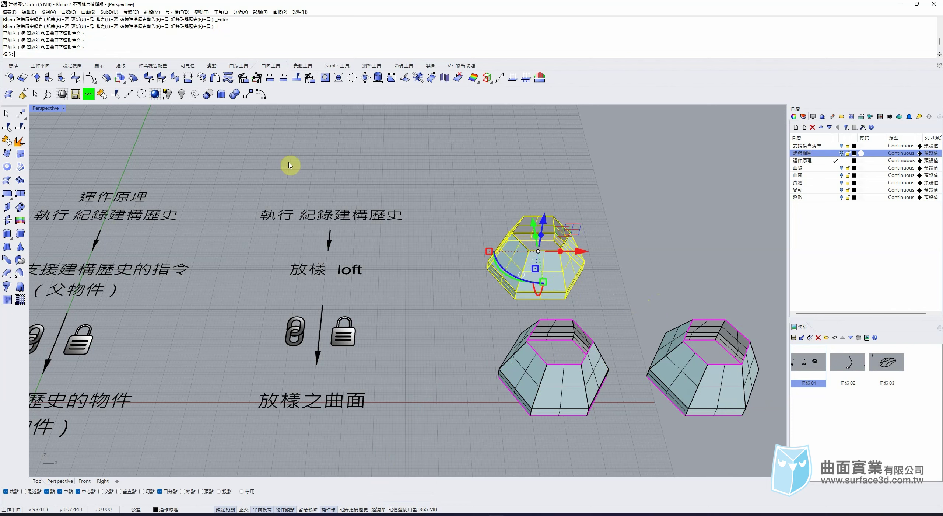
pyautogui.click(17, 66)
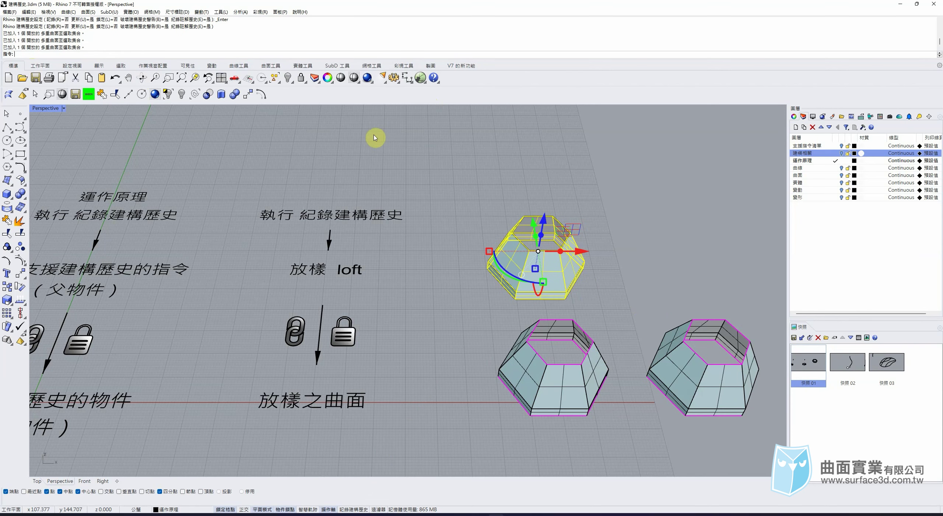
pyautogui.click(570, 261)
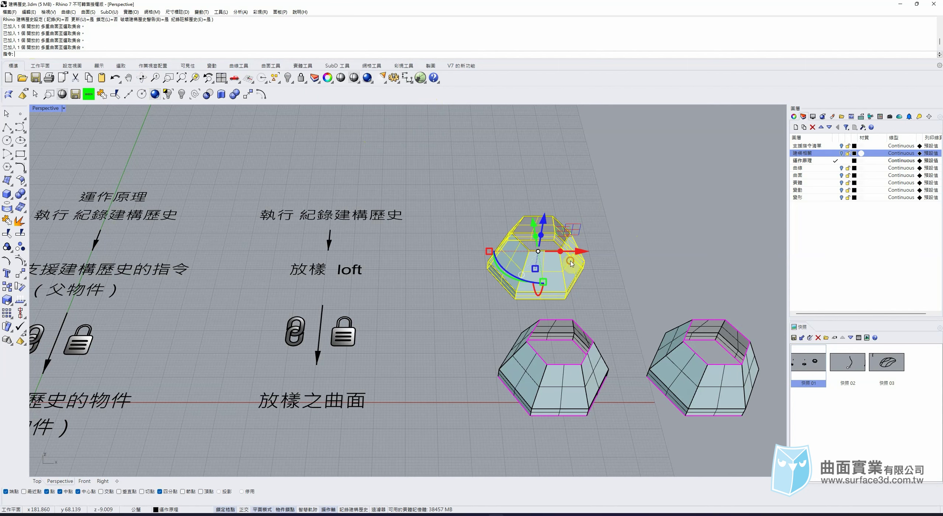
pyautogui.click(301, 78)
pyautogui.moveTo(500, 195); pyautogui.dragTo(581, 256)
pyautogui.moveTo(547, 200)
pyautogui.mouseDown()
pyautogui.moveTo(545, 225)
pyautogui.moveTo(550, 189)
pyautogui.mouseUp()
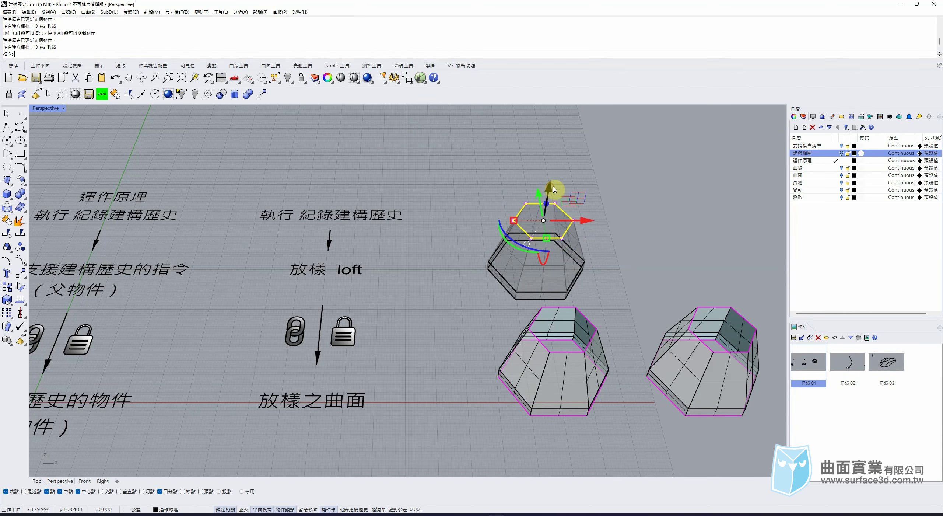
# Lock the two loft copies and lower the original's smallest hexagon curve to check that the locked surfaces follow
pyautogui.moveTo(682, 298); pyautogui.dragTo(574, 339)
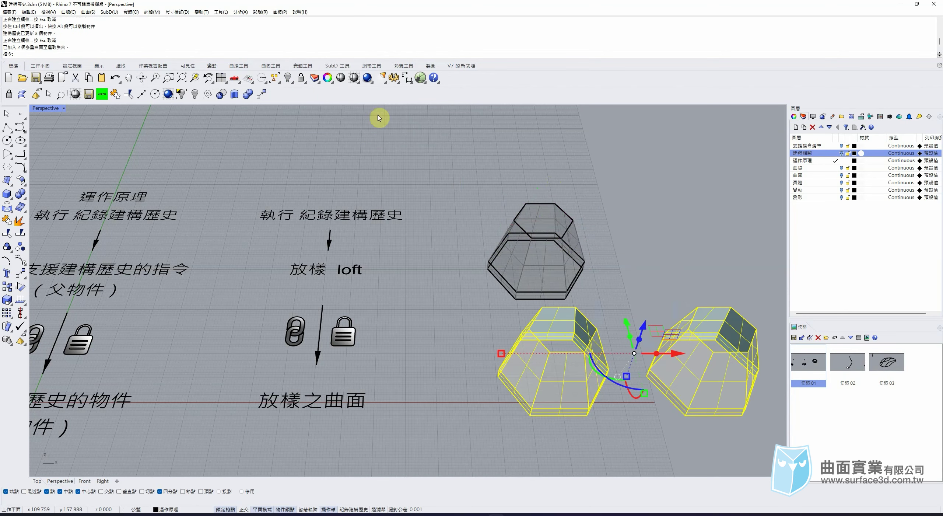
pyautogui.click(301, 78)
pyautogui.moveTo(465, 156); pyautogui.dragTo(627, 267)
pyautogui.moveTo(686, 310); pyautogui.dragTo(671, 363)
pyautogui.moveTo(490, 176); pyautogui.dragTo(623, 258)
pyautogui.moveTo(549, 186); pyautogui.dragTo(546, 229)
pyautogui.click(594, 227)
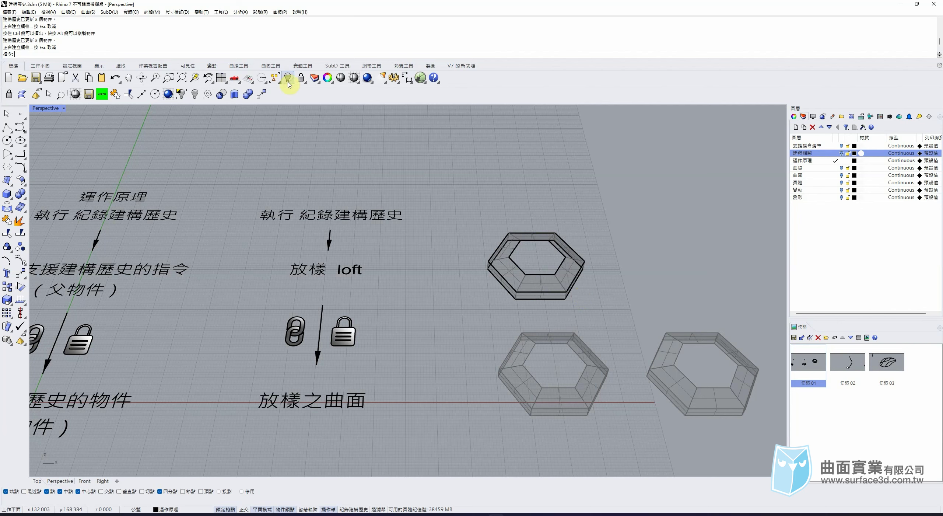
# Unlock all the loft surfaces and enable Always Record History (總是記錄建構歷史)
pyautogui.rightClick(301, 80)
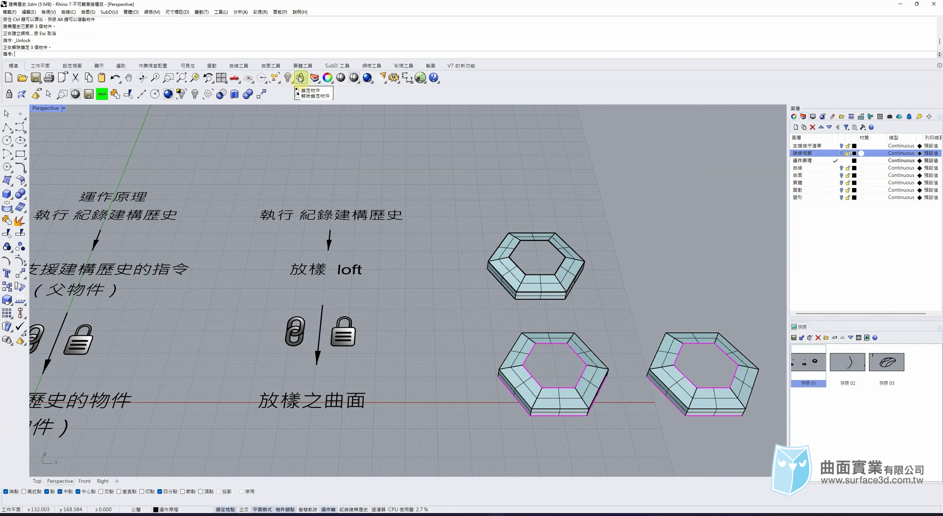
pyautogui.rightClick(355, 510)
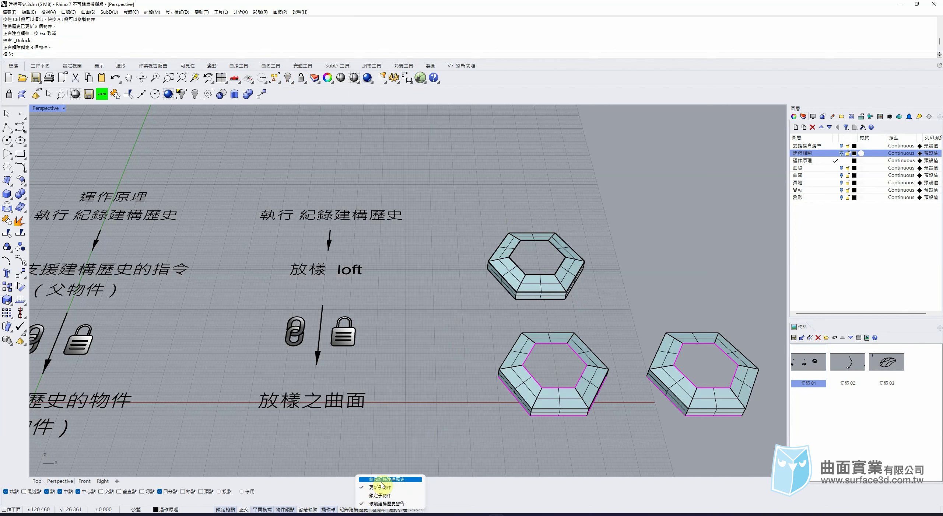
pyautogui.click(407, 434)
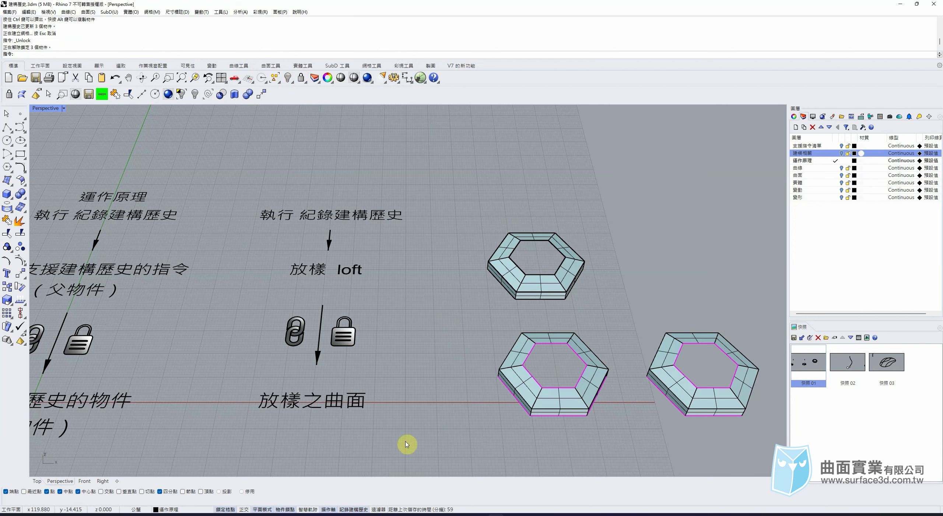
pyautogui.rightClick(354, 510)
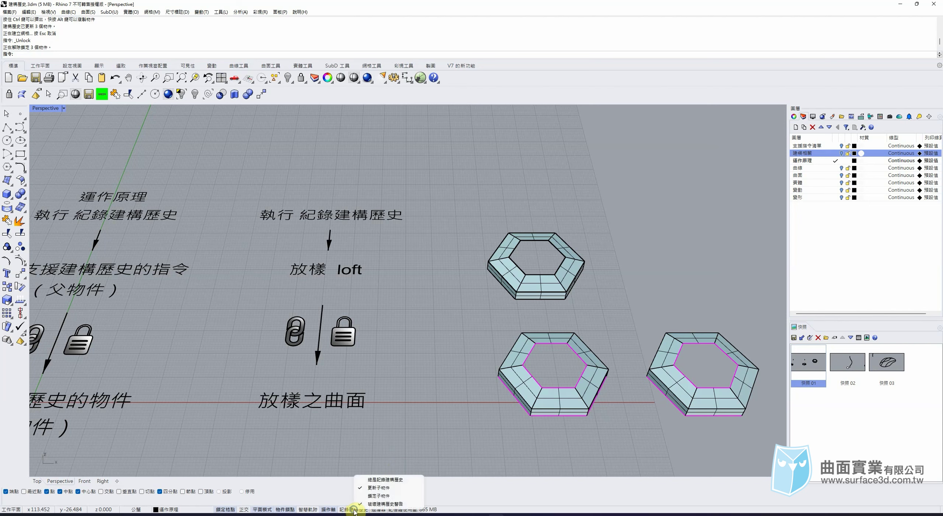
pyautogui.click(373, 480)
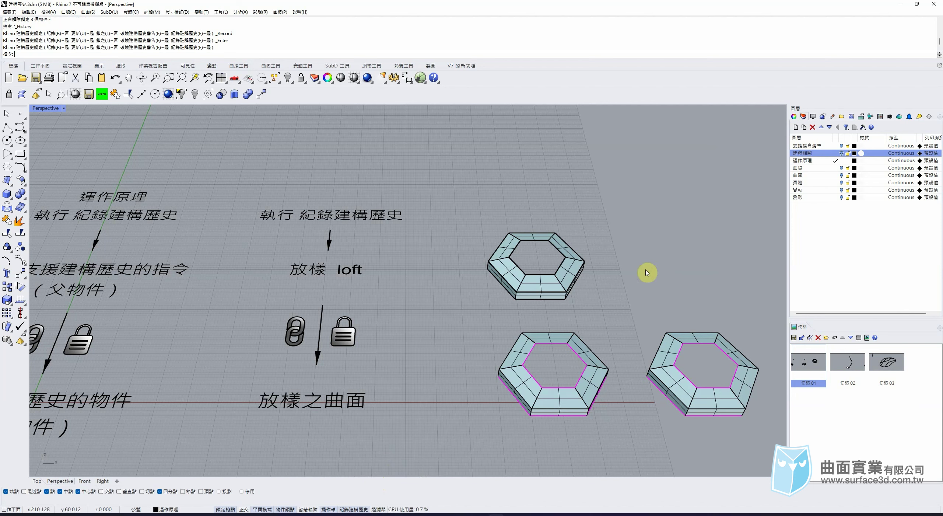
# Make the 曲線 layer current, hide the 運作原理 layer and display the curve examples in the Top view
pyautogui.click(835, 168)
pyautogui.click(842, 161)
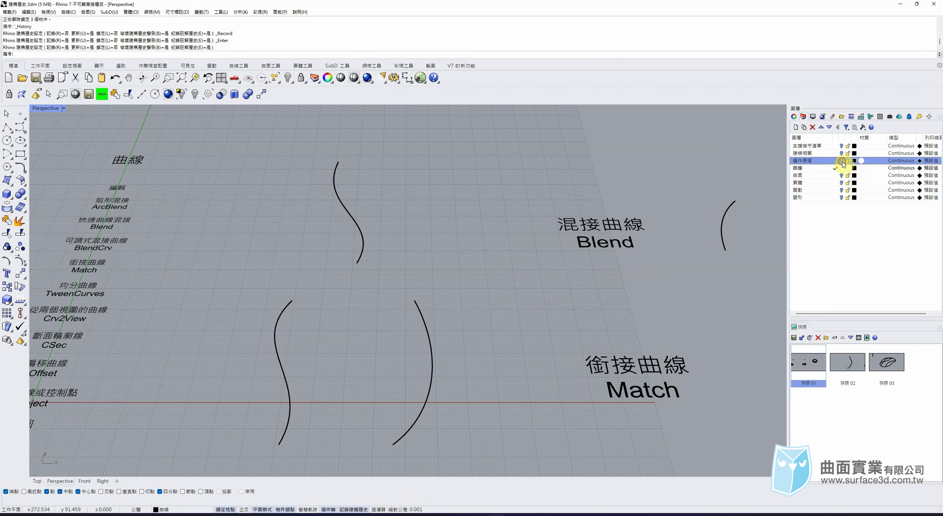
pyautogui.click(37, 481)
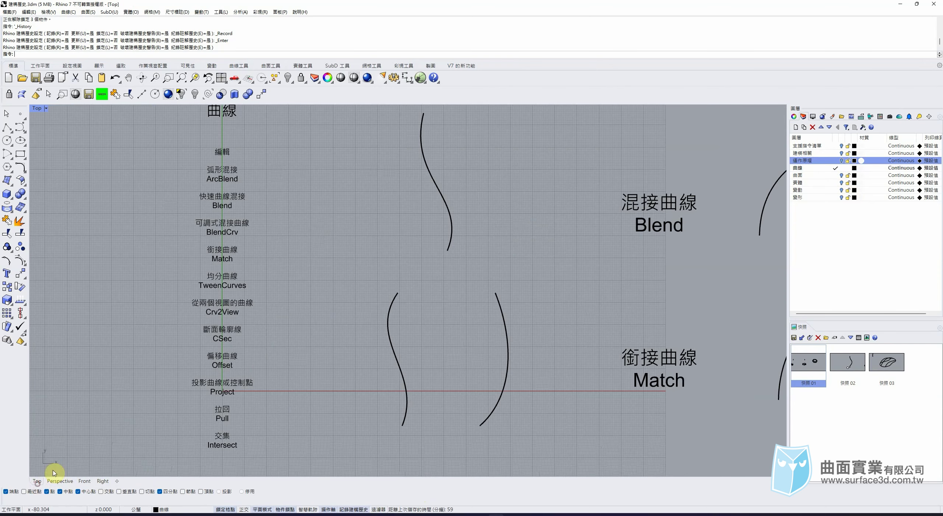
pyautogui.scroll(2, 468, 219)
pyautogui.moveTo(469, 218)
pyautogui.mouseDown(button='right')
pyautogui.moveTo(423, 227)
pyautogui.moveTo(456, 233)
pyautogui.moveTo(463, 221)
pyautogui.mouseUp(button='right')
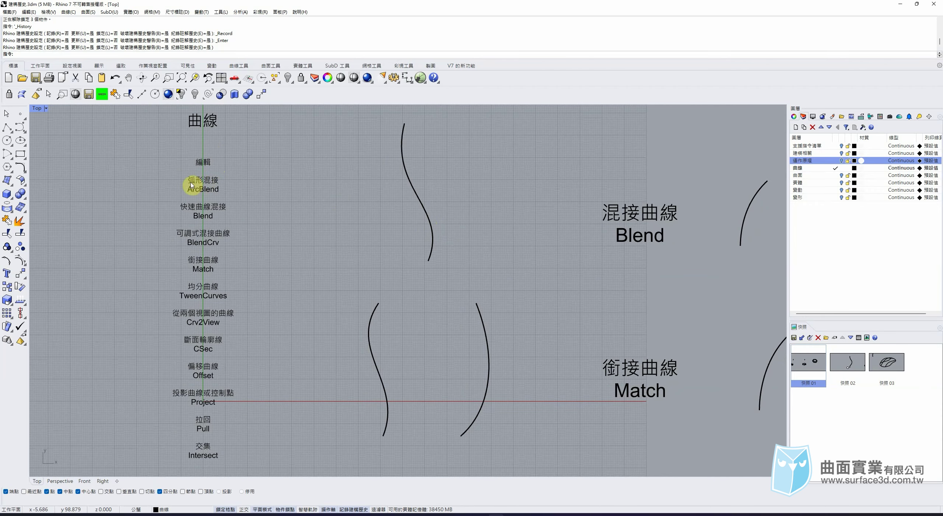
# Offset the upper S-shaped curve by a distance of 5 toward its right side
pyautogui.click(423, 195)
pyautogui.click(311, 221)
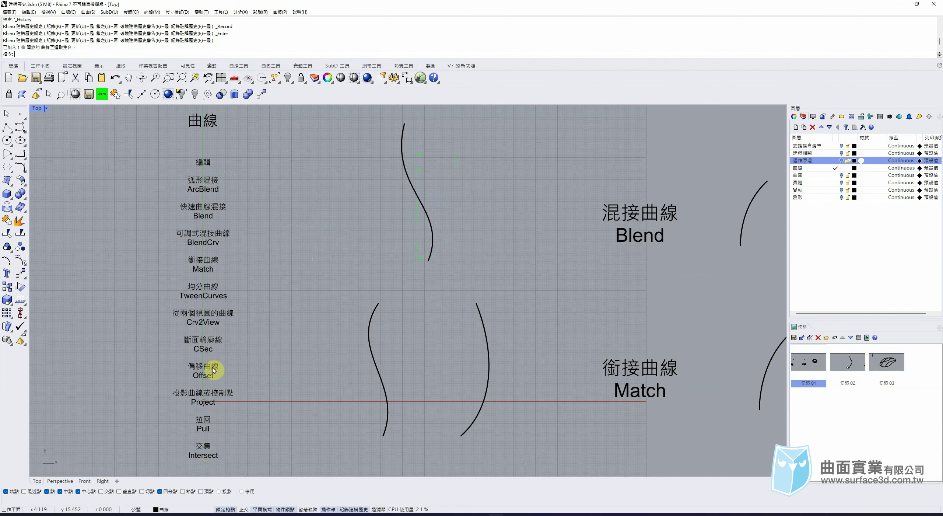
pyautogui.click(237, 66)
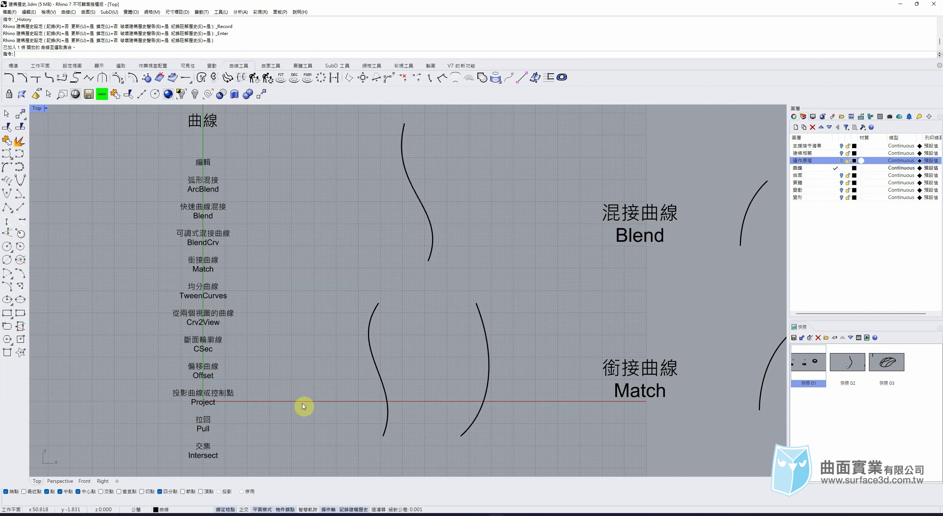
pyautogui.click(132, 79)
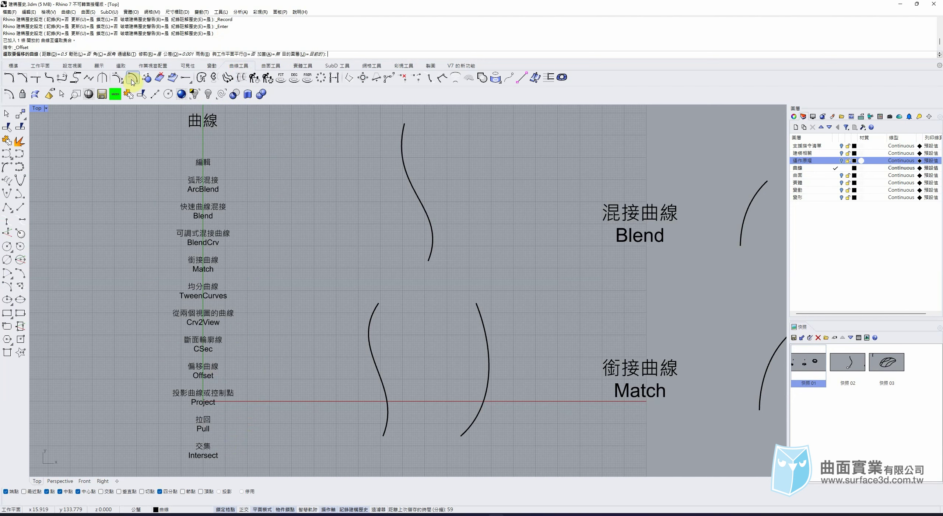
pyautogui.press('Return')
pyautogui.click(405, 151)
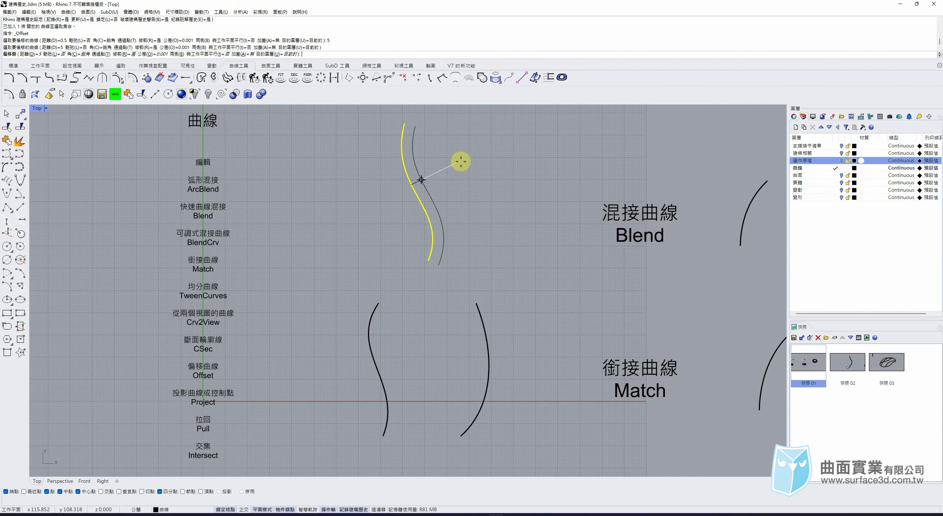
pyautogui.click(457, 165)
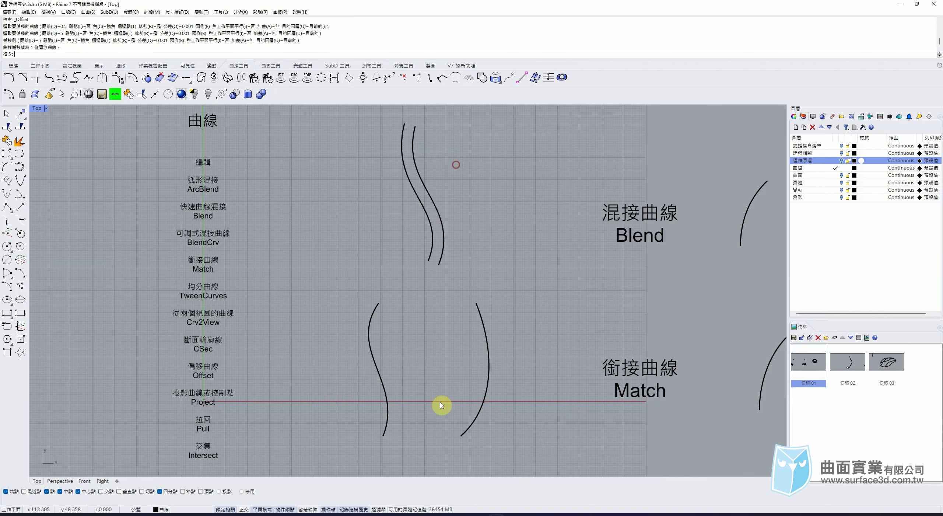
# Move a control point near the upper end of the source S-curve to check that the offset curve follows
pyautogui.click(418, 196)
pyautogui.moveTo(409, 202); pyautogui.dragTo(367, 172)
pyautogui.moveTo(421, 158); pyautogui.dragTo(458, 149)
pyautogui.moveTo(458, 149); pyautogui.dragTo(478, 132)
pyautogui.moveTo(478, 133); pyautogui.dragTo(412, 156)
pyautogui.click(486, 172)
pyautogui.press('Escape')
# Try to move the offset curve away from its source curve and undo the move
pyautogui.moveTo(426, 196); pyautogui.dragTo(548, 167)
pyautogui.click(502, 276)
pyautogui.click(504, 279)
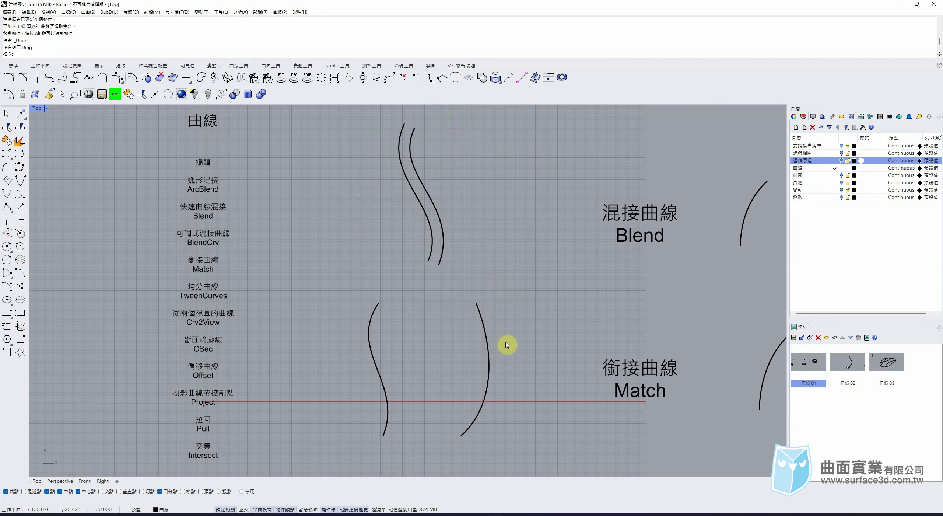
# Create 10 tween curves (TweenCurves) between the two lower curves
pyautogui.moveTo(507, 343); pyautogui.dragTo(387, 363)
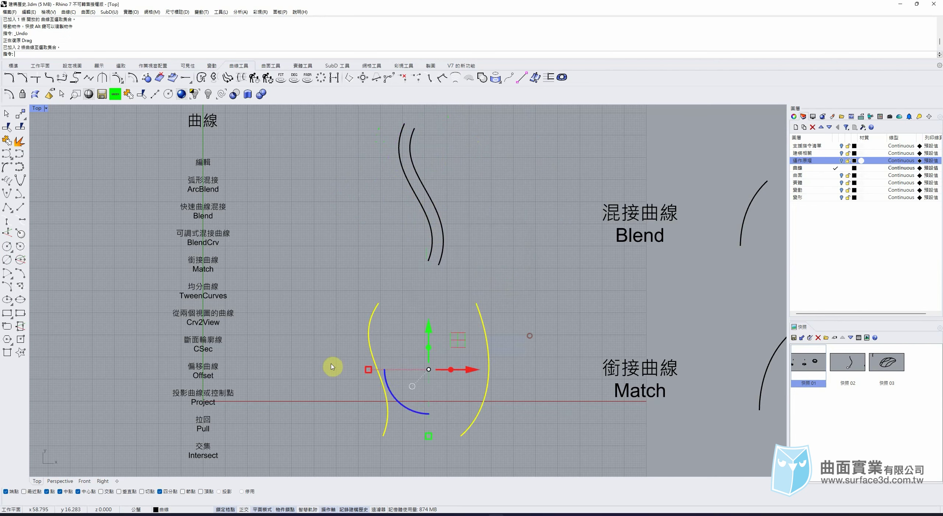
pyautogui.click(456, 78)
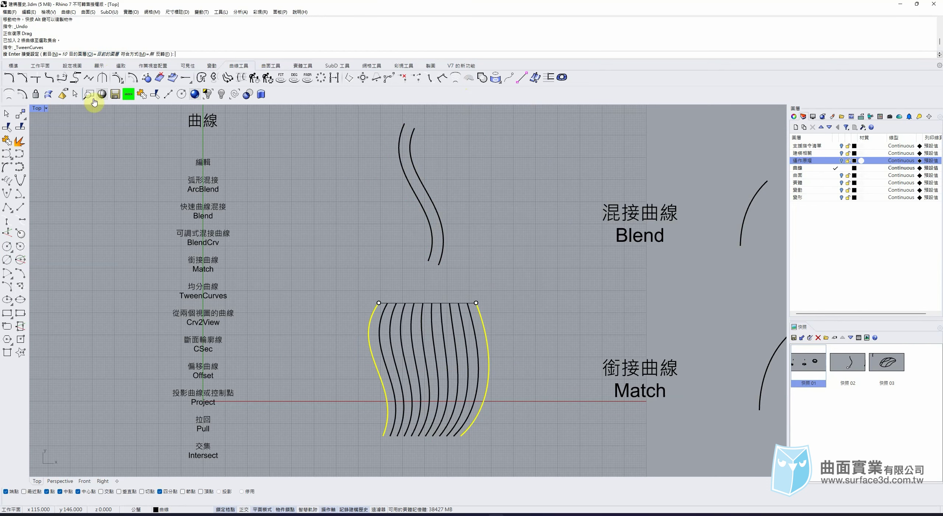
pyautogui.press('Return')
# Move the upper control points of the left and right source curves to reshape the tween curves between them
pyautogui.click(381, 303)
pyautogui.moveTo(380, 301); pyautogui.dragTo(387, 309)
pyautogui.moveTo(409, 273); pyautogui.dragTo(401, 255)
pyautogui.moveTo(400, 254); pyautogui.dragTo(407, 264)
pyautogui.click(488, 340)
pyautogui.moveTo(465, 281); pyautogui.dragTo(487, 313)
pyautogui.moveTo(501, 272); pyautogui.dragTo(585, 233)
pyautogui.click(484, 252)
# Move one of the tween curves up out of the set, accepting that its history link breaks
pyautogui.moveTo(483, 286); pyautogui.dragTo(535, 192)
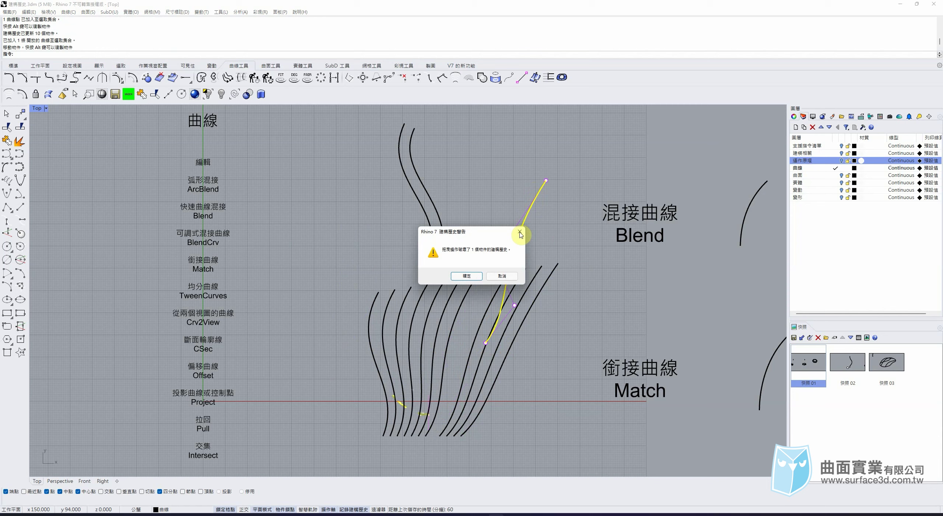
pyautogui.click(469, 279)
pyautogui.click(452, 294)
# Move the upper control point of the right source curve to test which tween curves still update, and select the detached curve
pyautogui.click(549, 278)
pyautogui.moveTo(552, 236); pyautogui.dragTo(575, 280)
pyautogui.moveTo(589, 236); pyautogui.dragTo(625, 262)
pyautogui.click(529, 246)
pyautogui.click(511, 234)
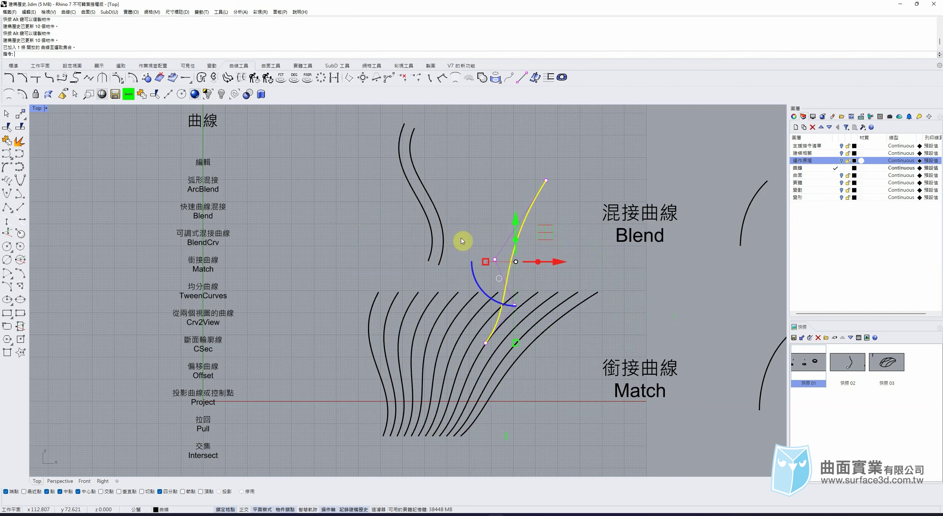
# Undo the detached tween curve's move and the preceding source curve control point moves
pyautogui.hotkey('ctrl', 'z')
pyautogui.hotkey('ctrl', 'z')
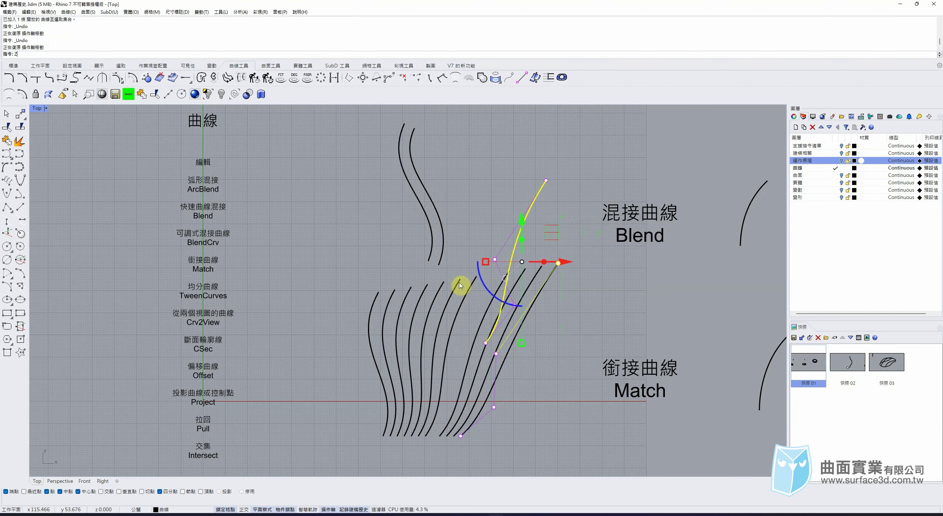
pyautogui.hotkey('ctrl', 'z')
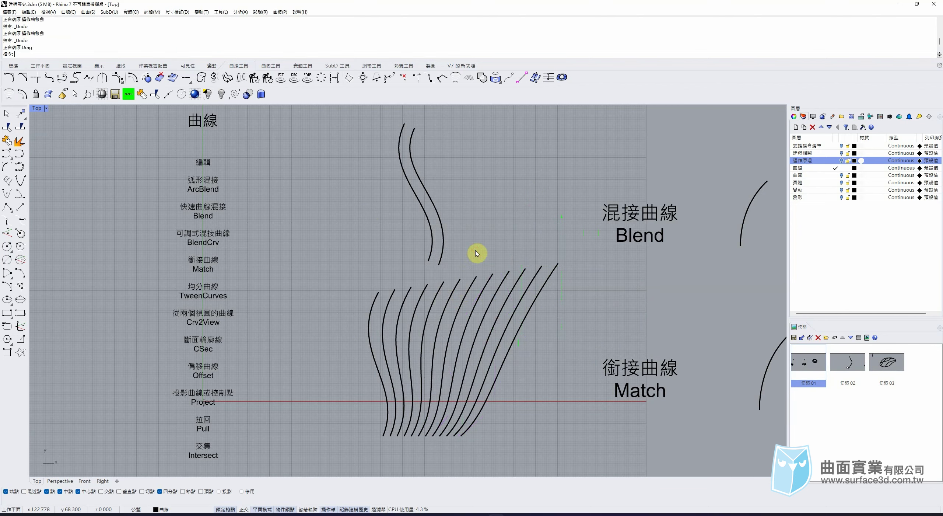
pyautogui.hotkey('ctrl', 'z')
pyautogui.hotkey('ctrl', 'z')
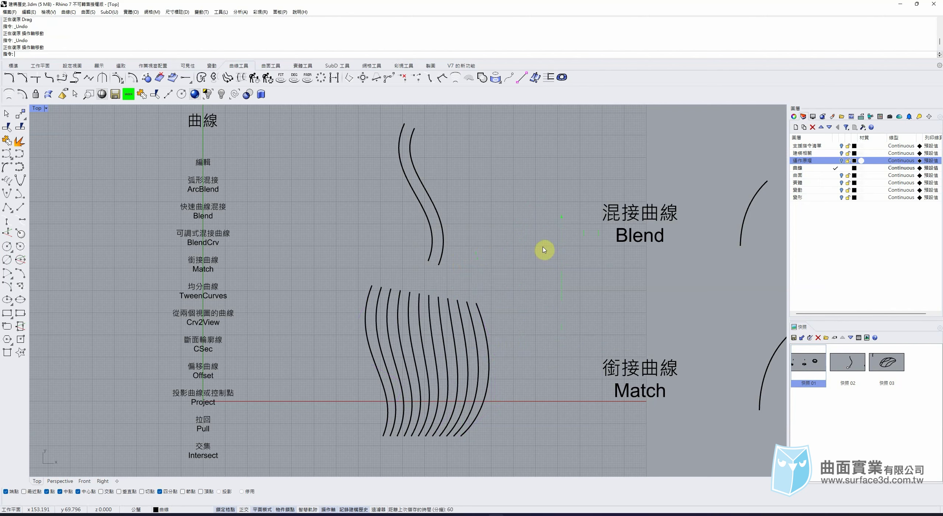
# Blend the upper ends of the two arcs beside the Blend label (BlendCrv) with curvature (曲率) continuity at both ends
pyautogui.moveTo(686, 217); pyautogui.dragTo(406, 215, button='right')
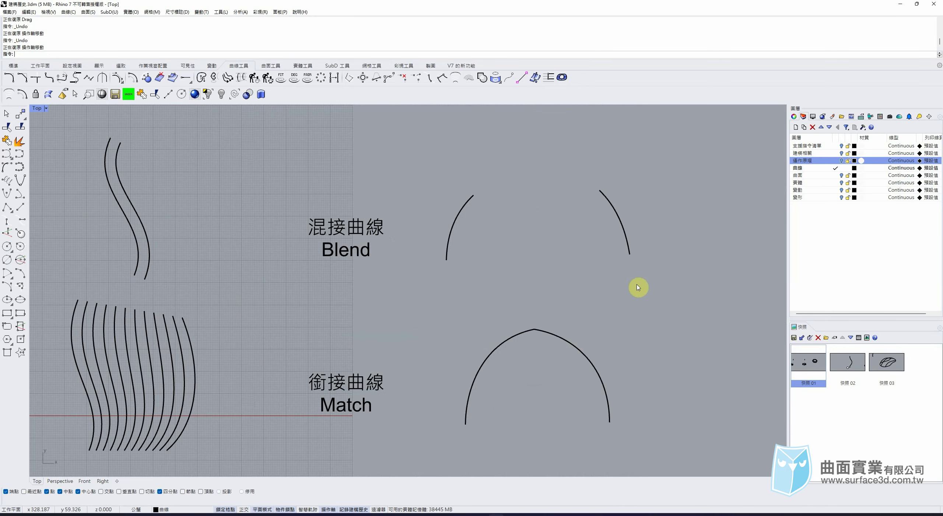
pyautogui.moveTo(638, 285); pyautogui.dragTo(632, 284, button='right')
pyautogui.moveTo(459, 268); pyautogui.dragTo(436, 261, button='right')
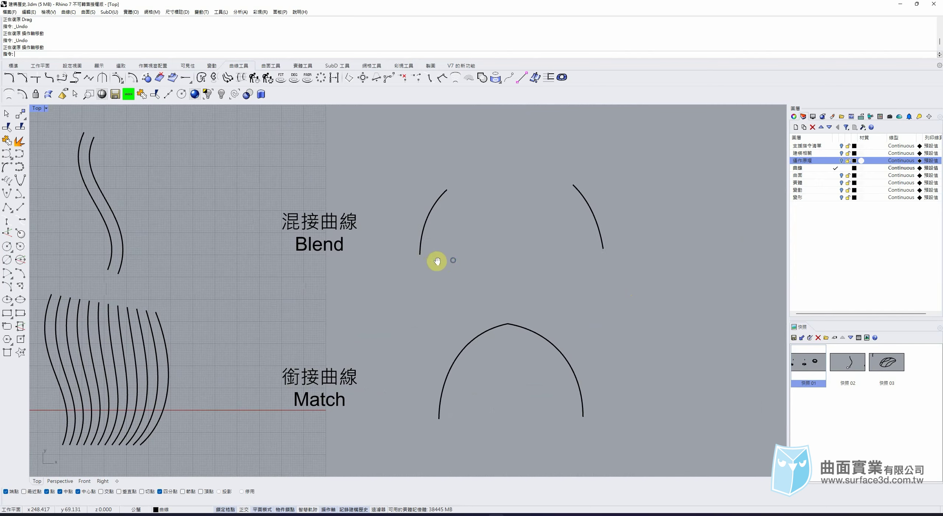
pyautogui.click(66, 79)
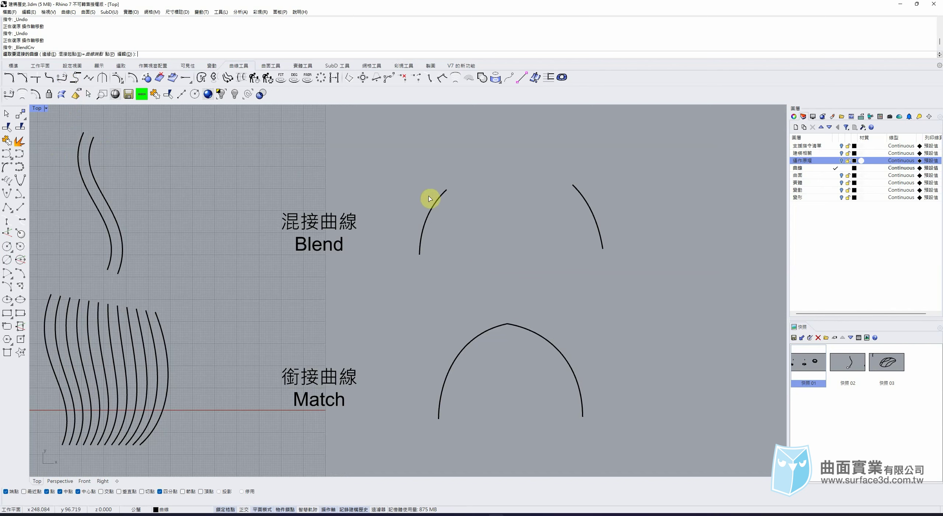
pyautogui.click(444, 192)
pyautogui.click(573, 188)
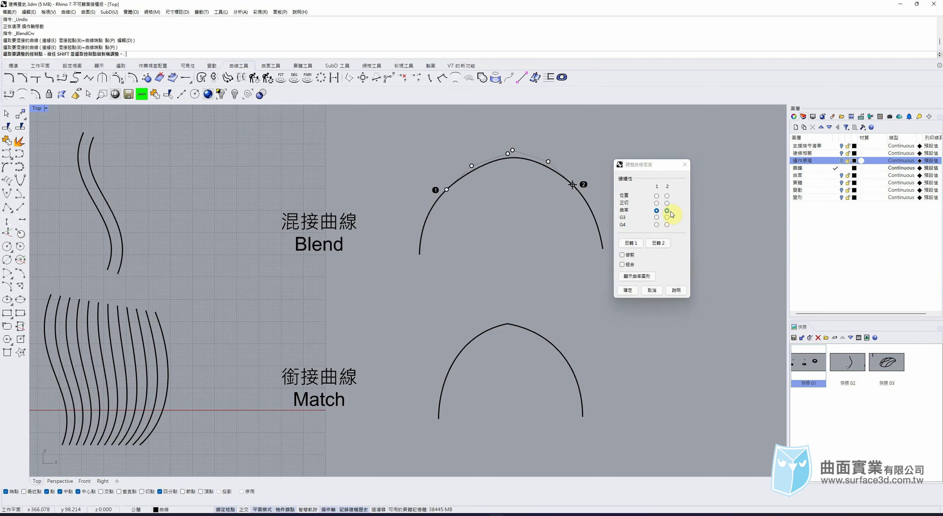
pyautogui.click(627, 291)
# Move the right source arc around to check that the blend curve stays connected to it
pyautogui.click(594, 218)
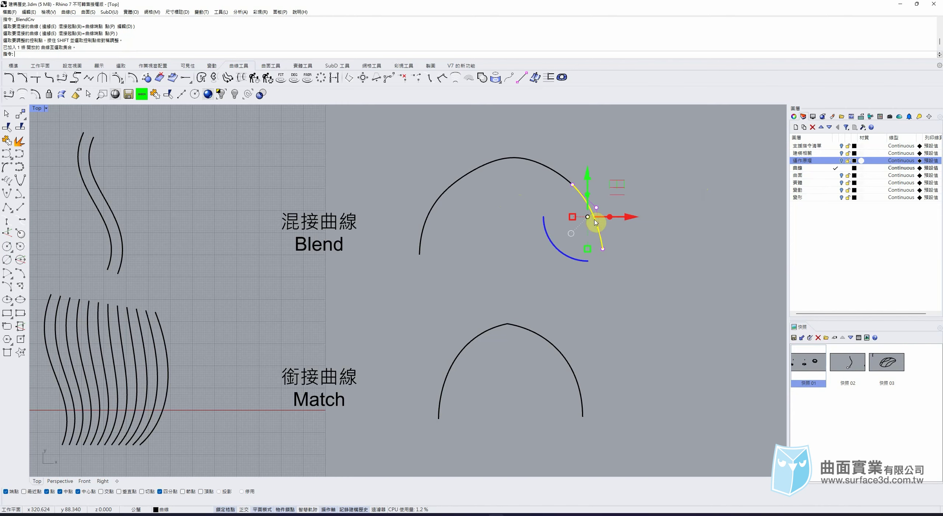
pyautogui.moveTo(619, 193); pyautogui.dragTo(645, 203)
pyautogui.moveTo(646, 203); pyautogui.dragTo(632, 205)
pyautogui.moveTo(631, 204); pyautogui.dragTo(625, 196)
pyautogui.moveTo(625, 195); pyautogui.dragTo(609, 191)
pyautogui.moveTo(609, 191); pyautogui.dragTo(613, 189)
# Try to reshape the blend curve by pulling its control point near the right joint outward, and undo the edit
pyautogui.click(506, 159)
pyautogui.moveTo(552, 162); pyautogui.dragTo(600, 141)
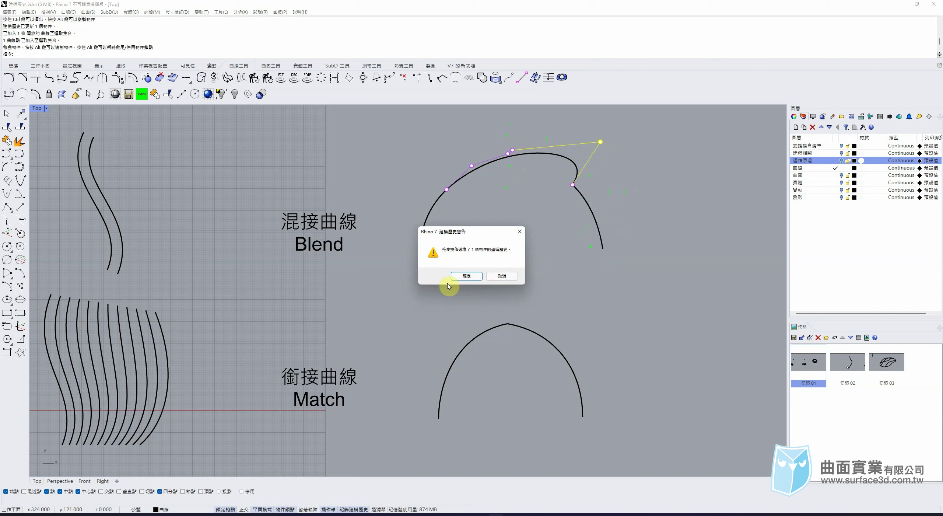
pyautogui.click(467, 276)
pyautogui.click(522, 219)
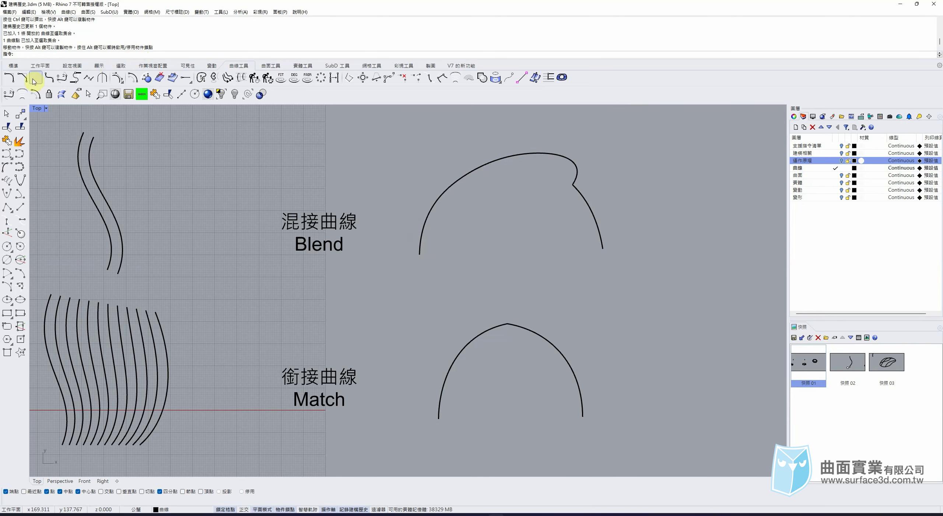
pyautogui.click(14, 66)
pyautogui.click(118, 79)
# Reshape and reposition the right source arc to check that the blend curve updates with it
pyautogui.click(643, 199)
pyautogui.moveTo(598, 230)
pyautogui.mouseDown()
pyautogui.moveTo(606, 220)
pyautogui.moveTo(639, 219)
pyautogui.moveTo(598, 238)
pyautogui.moveTo(576, 225)
pyautogui.moveTo(606, 223)
pyautogui.mouseUp()
pyautogui.moveTo(613, 184)
pyautogui.mouseDown()
pyautogui.moveTo(598, 192)
pyautogui.moveTo(626, 184)
pyautogui.mouseUp()
pyautogui.moveTo(536, 157); pyautogui.dragTo(513, 194)
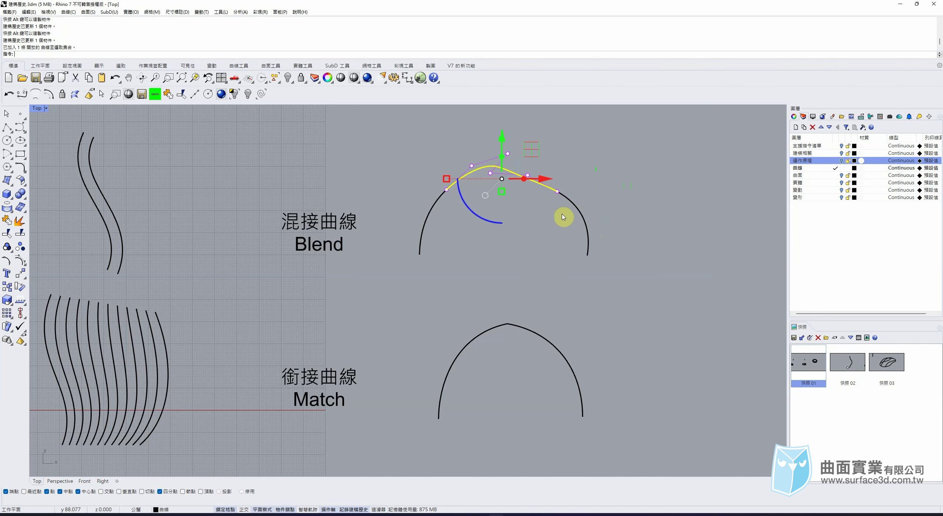
# Turn on the control points of the blend curve and the right arc, and select the overlapping points at their joint
pyautogui.click(577, 209)
pyautogui.click(508, 188)
pyautogui.moveTo(580, 156); pyautogui.dragTo(525, 214)
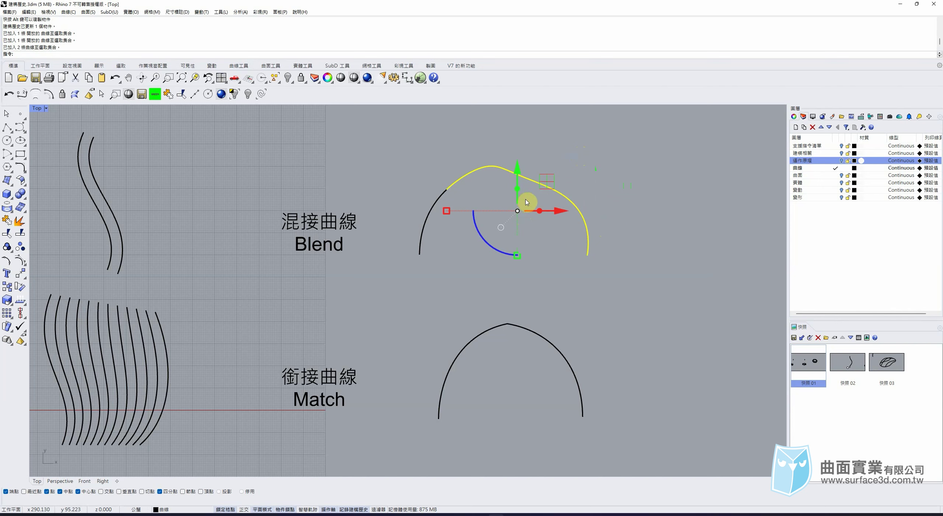
pyautogui.press('F10')
pyautogui.click(555, 200)
pyautogui.click(563, 201)
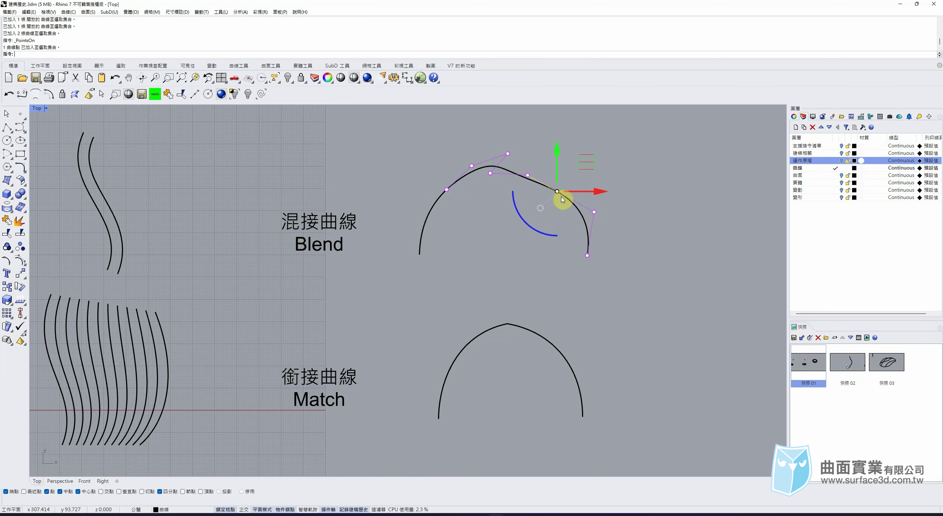
pyautogui.moveTo(571, 182); pyautogui.dragTo(552, 211)
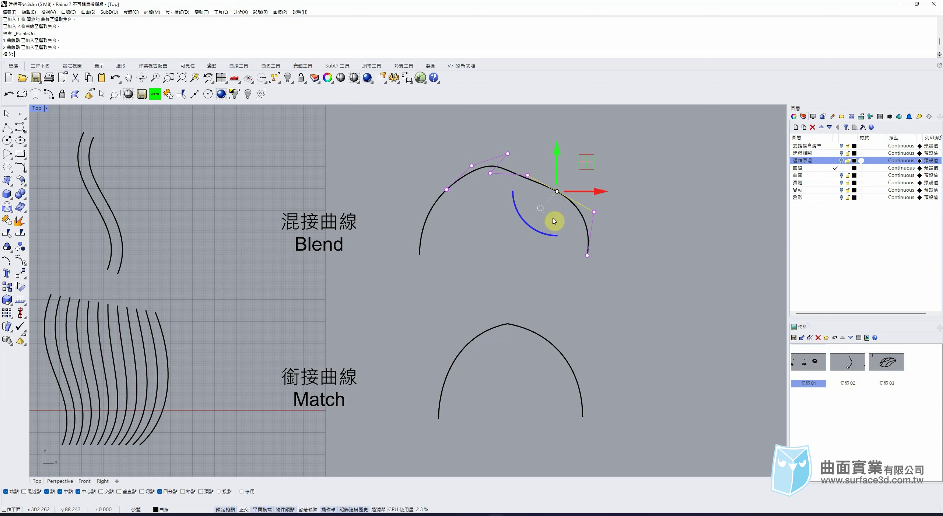
# Pick the right arc's end point from the overlapping points at the joint and move it up and outward
pyautogui.click(556, 193)
pyautogui.click(558, 193)
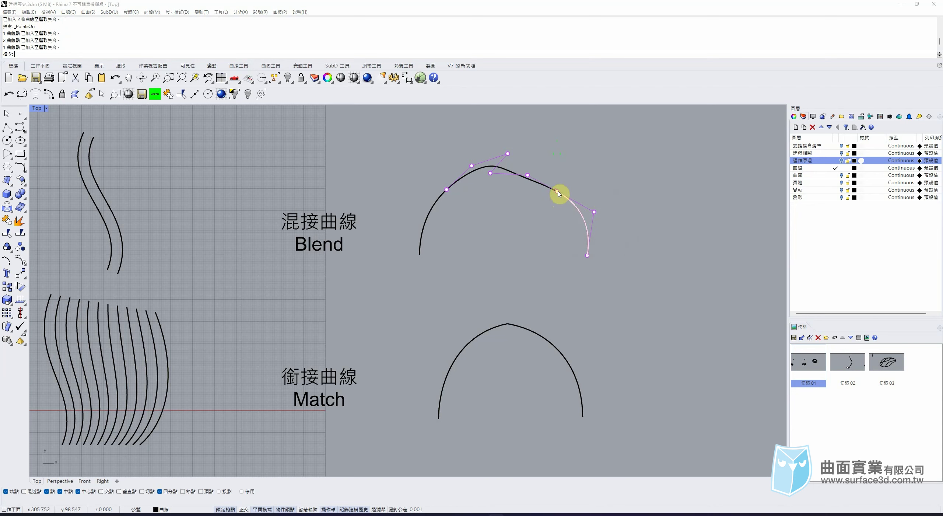
pyautogui.click(582, 169)
pyautogui.click(556, 192)
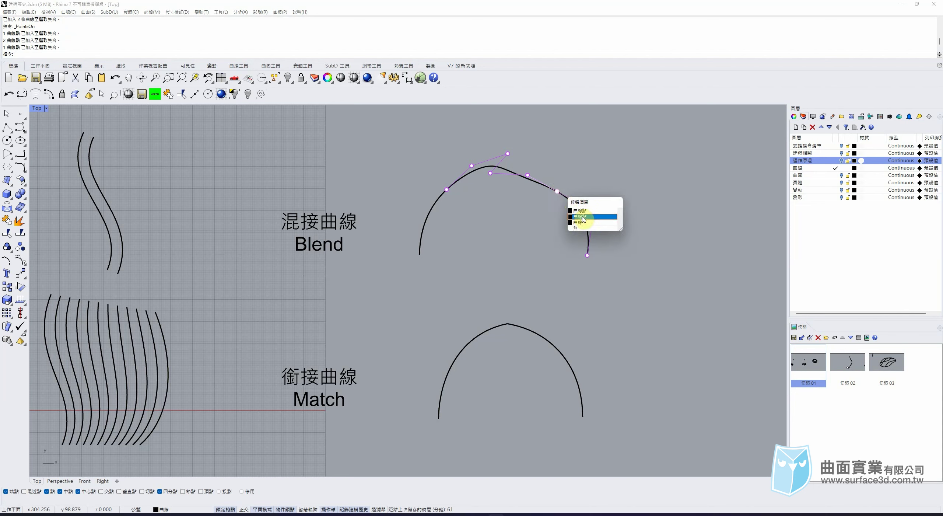
pyautogui.click(588, 211)
pyautogui.moveTo(582, 183); pyautogui.dragTo(606, 158)
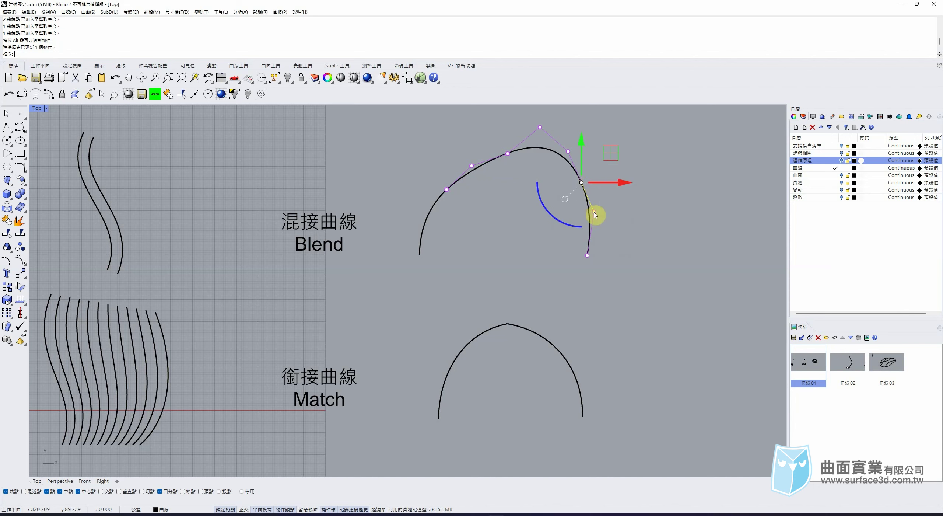
# Adjust the lower control points of the right arc to smooth its shape below the blend
pyautogui.moveTo(562, 245); pyautogui.dragTo(610, 272)
pyautogui.moveTo(618, 228); pyautogui.dragTo(618, 236)
pyautogui.moveTo(618, 235); pyautogui.dragTo(644, 242)
pyautogui.moveTo(678, 205); pyautogui.dragTo(613, 247)
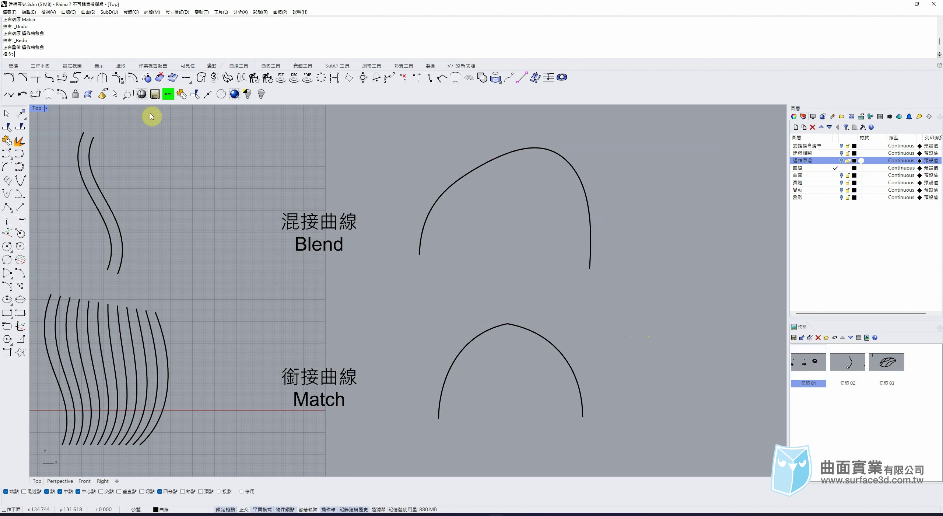
# Match the right arc beside the Match label to the left arc with tangency (正切), preserving position (位置) at the other end
pyautogui.click(89, 79)
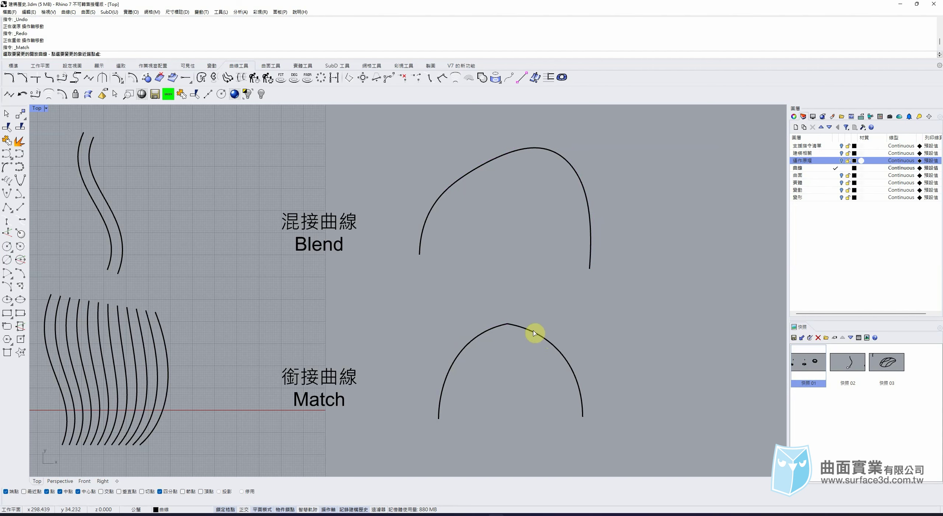
pyautogui.click(518, 326)
pyautogui.click(498, 328)
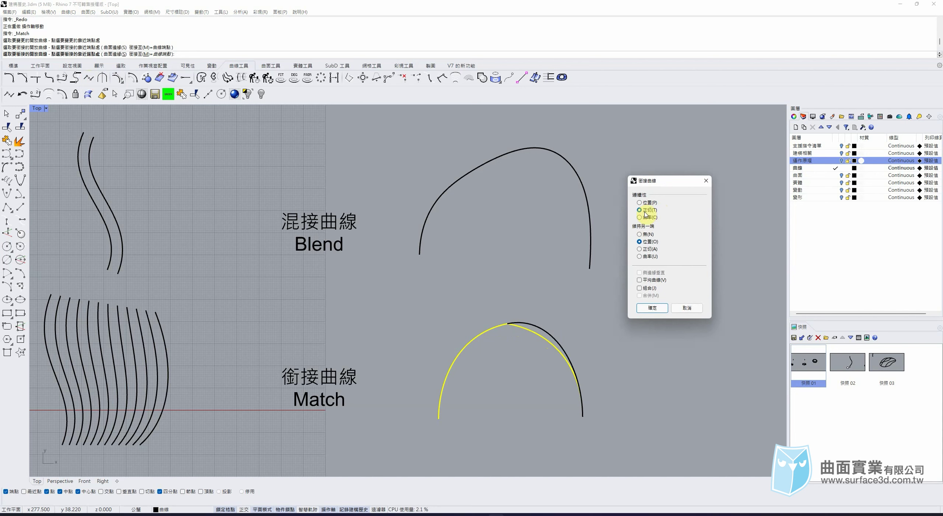
pyautogui.click(659, 311)
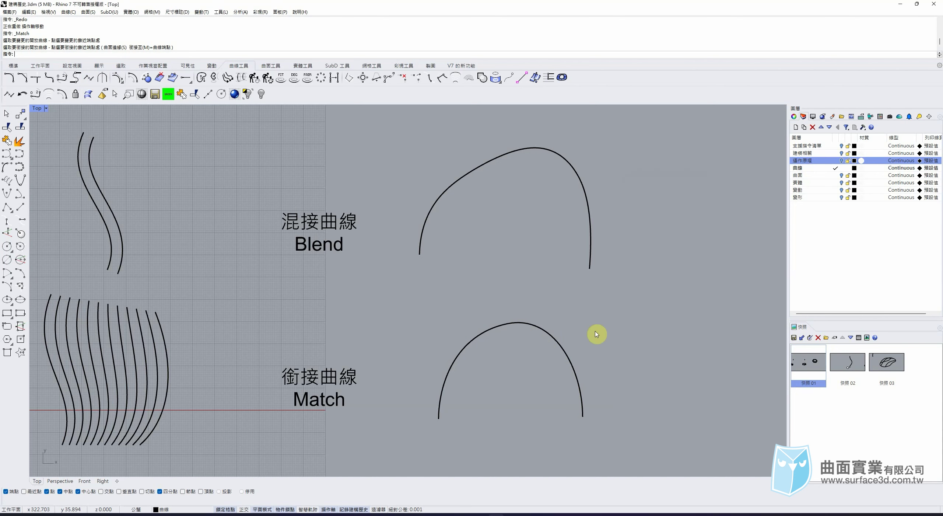
# Show both matched arcs' control points and move the right arc's point beside the joint to test its tangency
pyautogui.moveTo(533, 326); pyautogui.dragTo(478, 332)
pyautogui.press('F10')
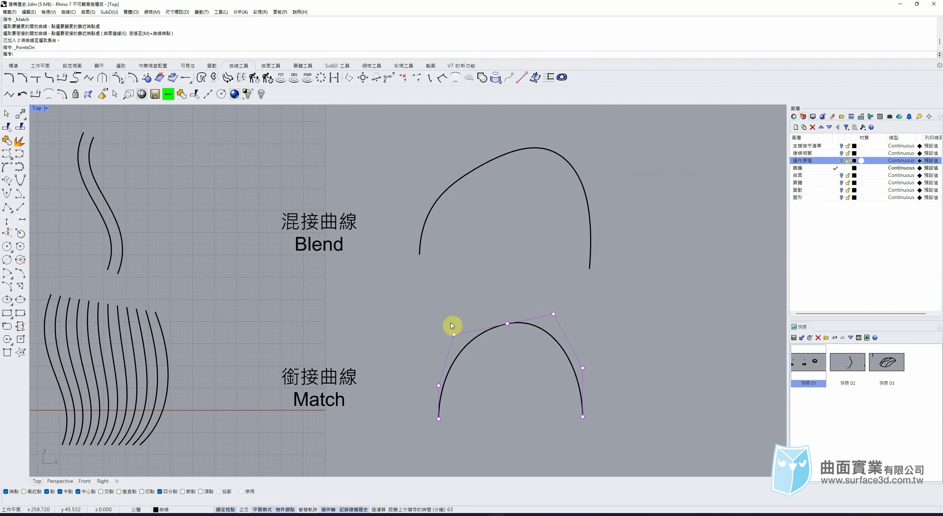
pyautogui.click(554, 314)
pyautogui.moveTo(583, 289)
pyautogui.mouseDown()
pyautogui.moveTo(588, 296)
pyautogui.moveTo(606, 279)
pyautogui.moveTo(610, 291)
pyautogui.moveTo(590, 283)
pyautogui.mouseUp()
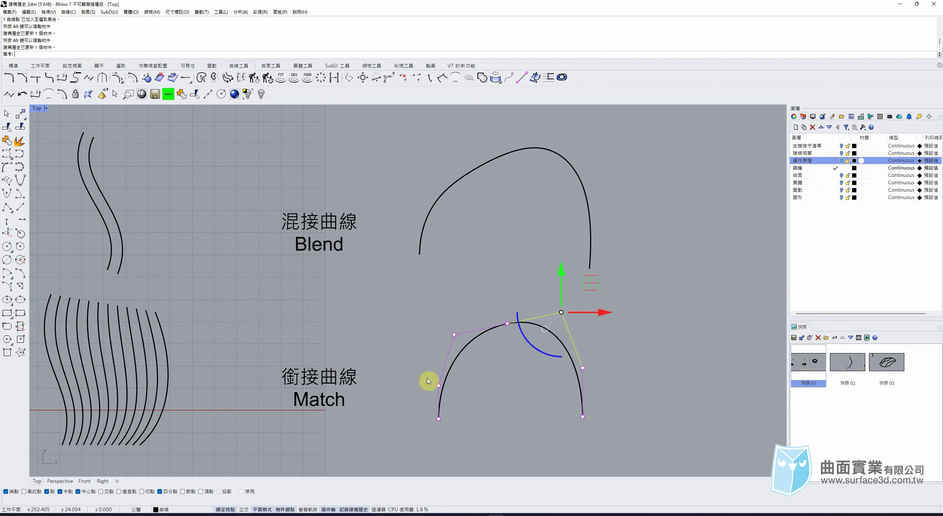
# Move the left arc's control point beside the joint down and back up to check that the right arc stays tangent
pyautogui.click(454, 334)
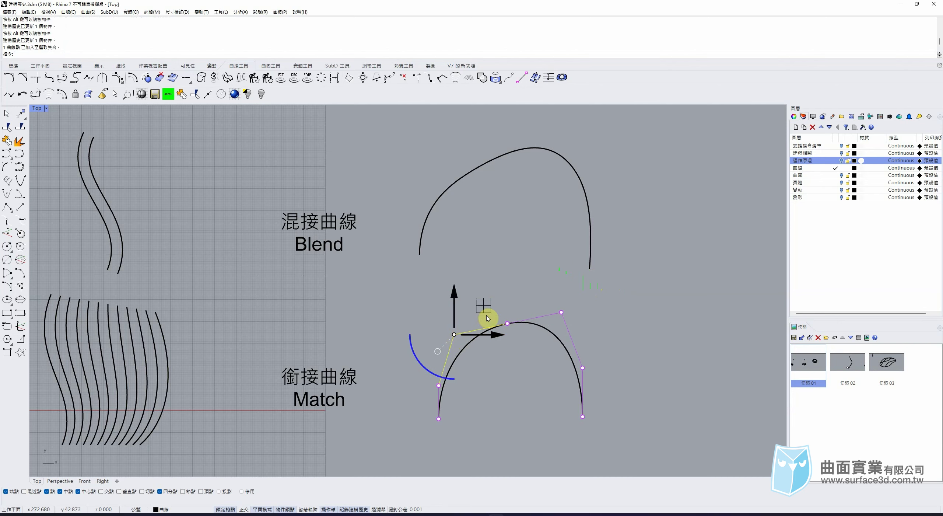
pyautogui.moveTo(486, 307); pyautogui.dragTo(486, 322)
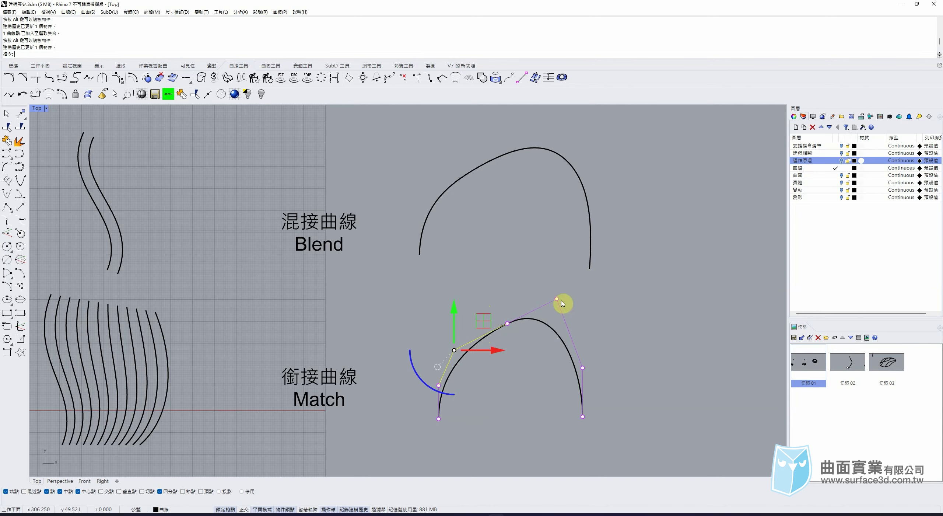
pyautogui.moveTo(480, 321); pyautogui.dragTo(437, 331)
pyautogui.moveTo(469, 292)
pyautogui.mouseDown()
pyautogui.moveTo(475, 284)
pyautogui.moveTo(478, 295)
pyautogui.mouseUp()
# Try to move the whole right matched arc away from the joint, and undo the move
pyautogui.moveTo(552, 336); pyautogui.dragTo(642, 280)
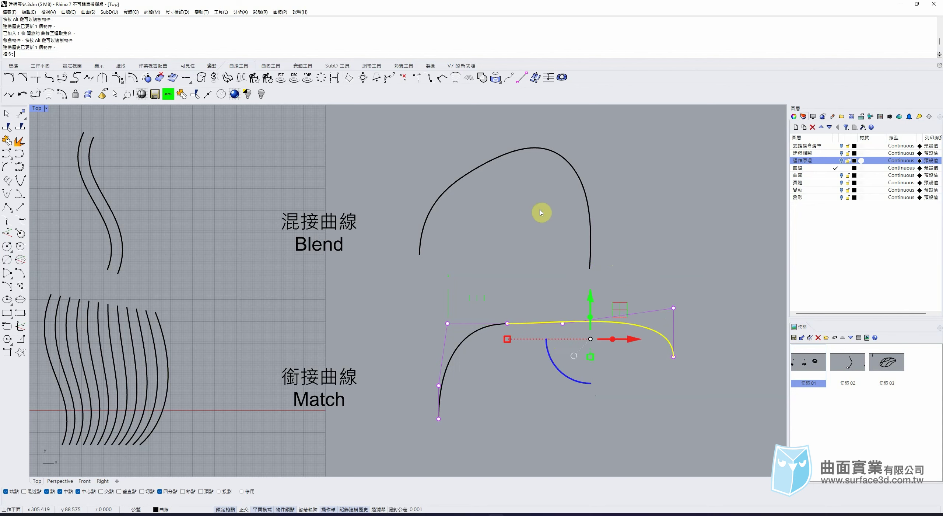
pyautogui.click(24, 65)
pyautogui.click(117, 78)
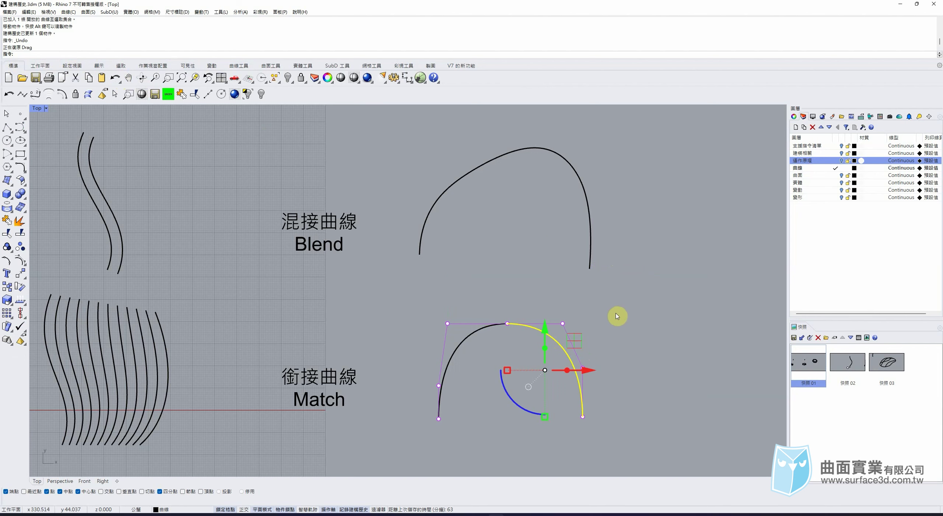
# Move the control points on both sides of the matched joint, turning off grid snap for free movement
pyautogui.click(562, 324)
pyautogui.moveTo(421, 306); pyautogui.dragTo(480, 313)
pyautogui.moveTo(553, 297); pyautogui.dragTo(574, 333)
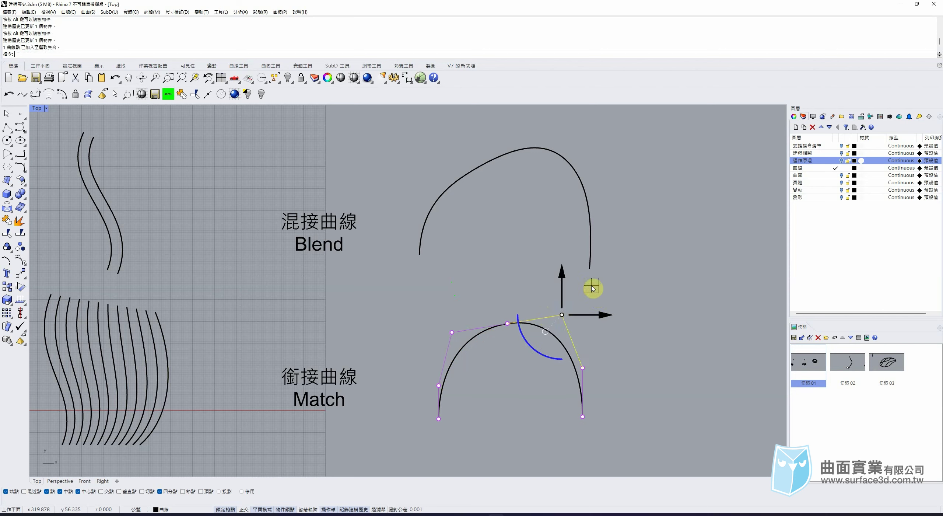
pyautogui.moveTo(594, 291); pyautogui.dragTo(570, 285)
pyautogui.press('F9')
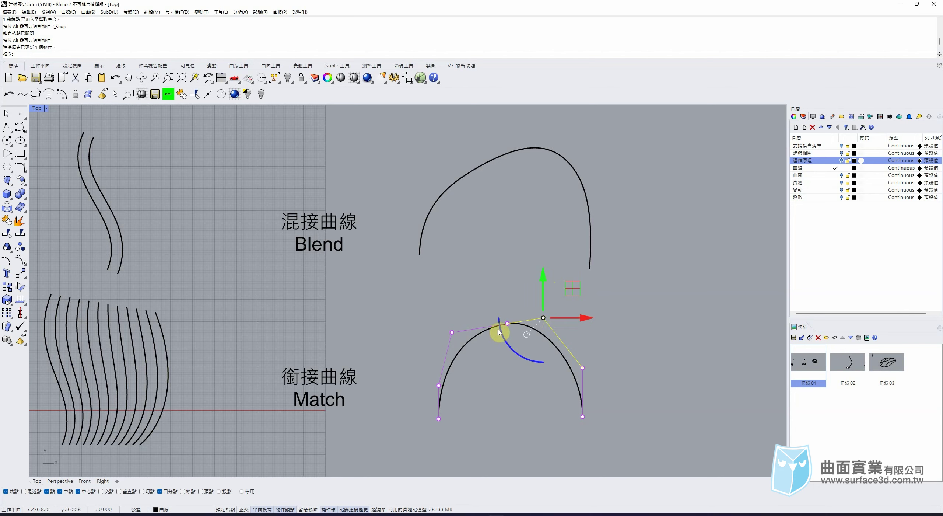
# Move the right arc's control point beside the joint in several directions to examine how it is held to the tangent line
pyautogui.moveTo(572, 297)
pyautogui.mouseDown()
pyautogui.moveTo(543, 295)
pyautogui.moveTo(578, 291)
pyautogui.moveTo(588, 327)
pyautogui.mouseUp()
pyautogui.click(578, 291)
pyautogui.moveTo(578, 295)
pyautogui.mouseDown()
pyautogui.moveTo(613, 290)
pyautogui.moveTo(603, 322)
pyautogui.mouseUp()
pyautogui.click(611, 291)
pyautogui.moveTo(617, 285); pyautogui.dragTo(566, 327)
pyautogui.click(578, 299)
pyautogui.moveTo(572, 290); pyautogui.dragTo(580, 288)
pyautogui.click(619, 370)
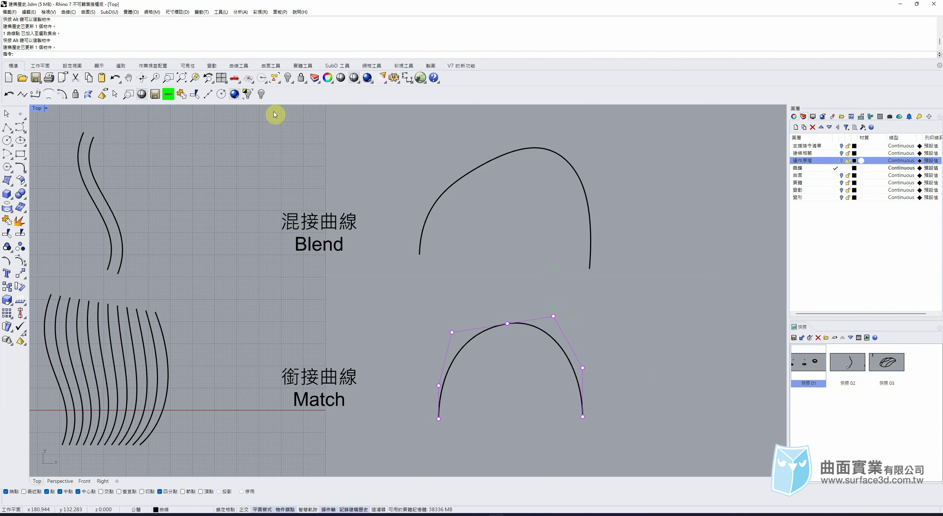
# Match the right arc's upper end to the left arc with curvature continuity
pyautogui.click(234, 66)
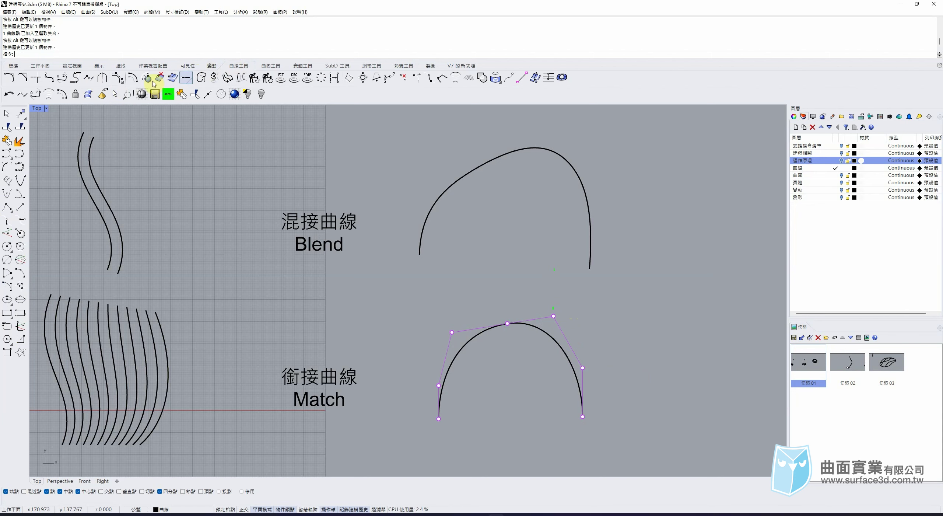
pyautogui.click(87, 79)
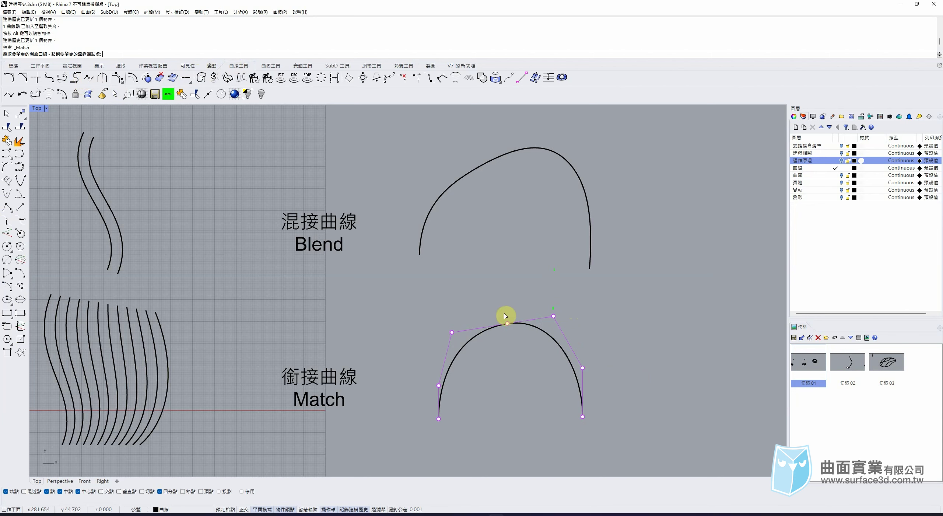
pyautogui.click(522, 323)
pyautogui.click(490, 329)
pyautogui.click(651, 217)
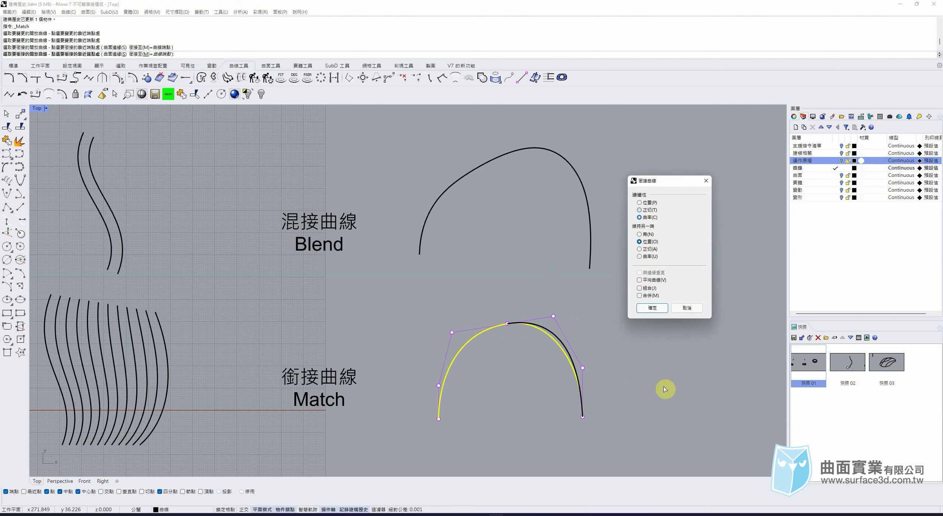
pyautogui.click(658, 310)
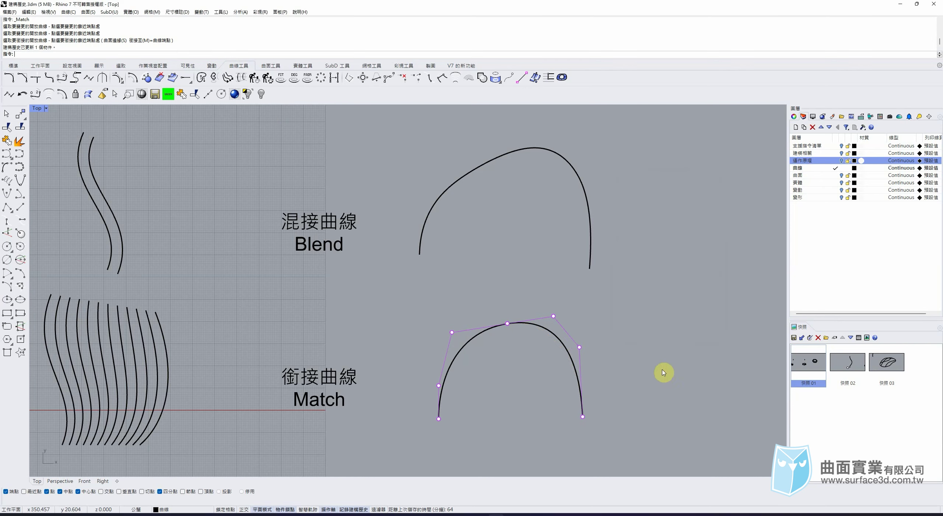
# Move the left arc's lower side control point slightly outward to test its effect on the curvature-matched right arc
pyautogui.click(579, 347)
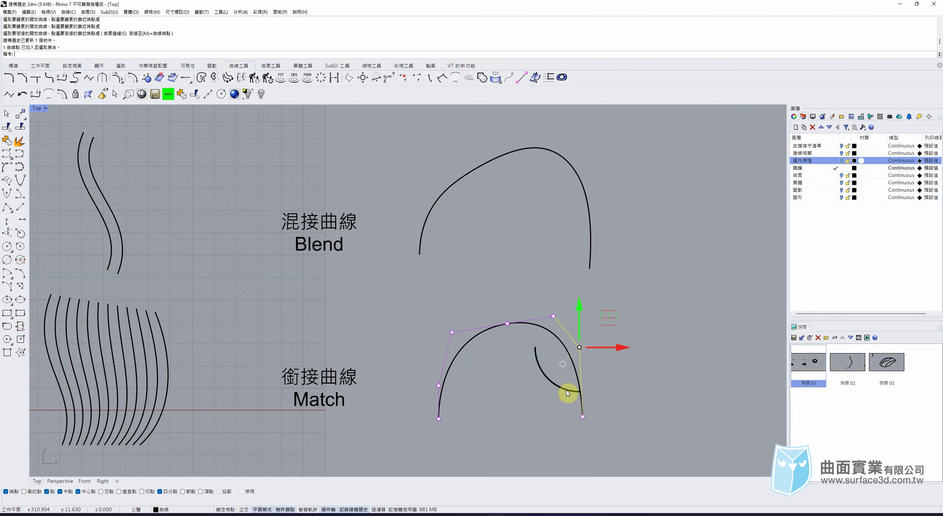
pyautogui.click(439, 386)
pyautogui.moveTo(467, 356)
pyautogui.mouseDown()
pyautogui.moveTo(456, 356)
pyautogui.moveTo(477, 362)
pyautogui.moveTo(463, 352)
pyautogui.mouseUp()
pyautogui.click(471, 351)
pyautogui.click(429, 381)
pyautogui.click(532, 369)
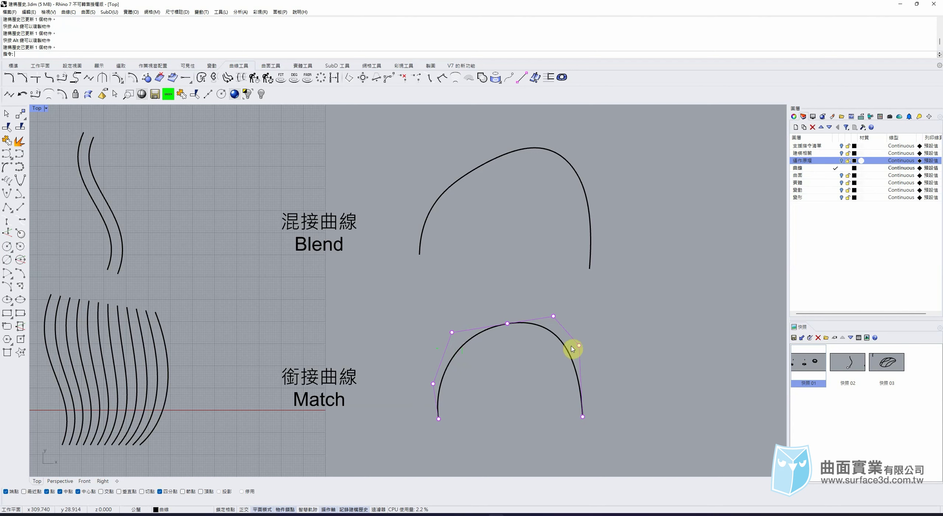
# Move the right arc's third control point from the joint in several directions, leaving it farther outward
pyautogui.click(579, 346)
pyautogui.moveTo(610, 313); pyautogui.dragTo(636, 318)
pyautogui.click(622, 312)
pyautogui.click(625, 322)
pyautogui.click(684, 315)
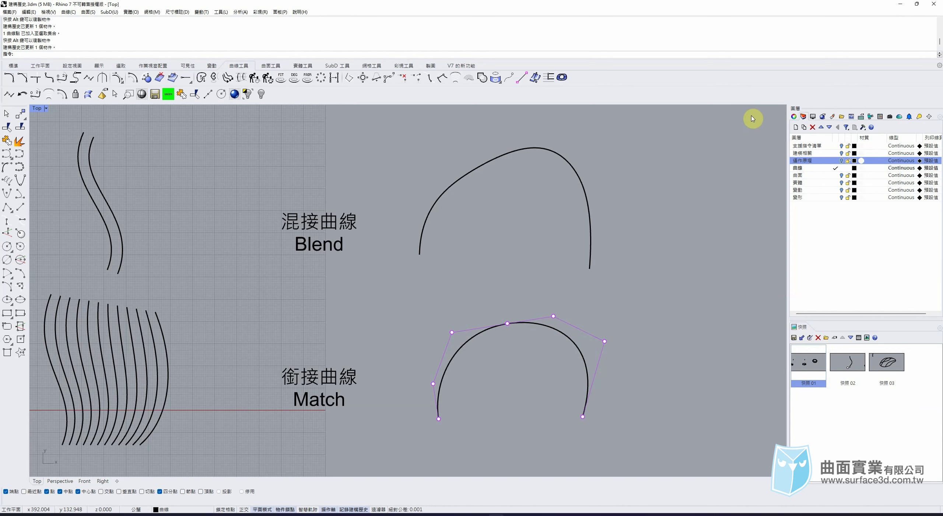
# Make the surface layer (曲面) current and restore snapshot 02 in the Perspective view to show the vase profile curve
pyautogui.click(835, 175)
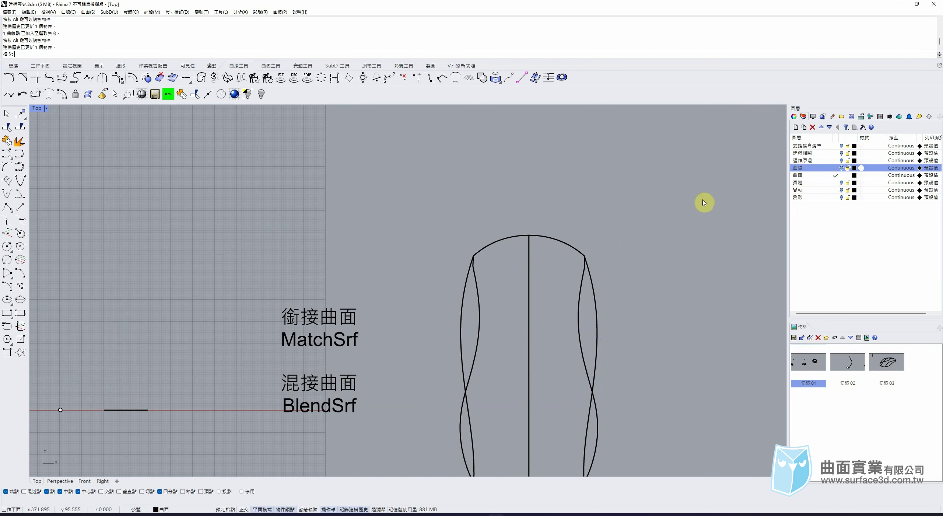
pyautogui.moveTo(273, 243); pyautogui.dragTo(620, 189, button='right')
pyautogui.scroll(-2, 612, 191)
pyautogui.moveTo(542, 203); pyautogui.dragTo(442, 225, button='right')
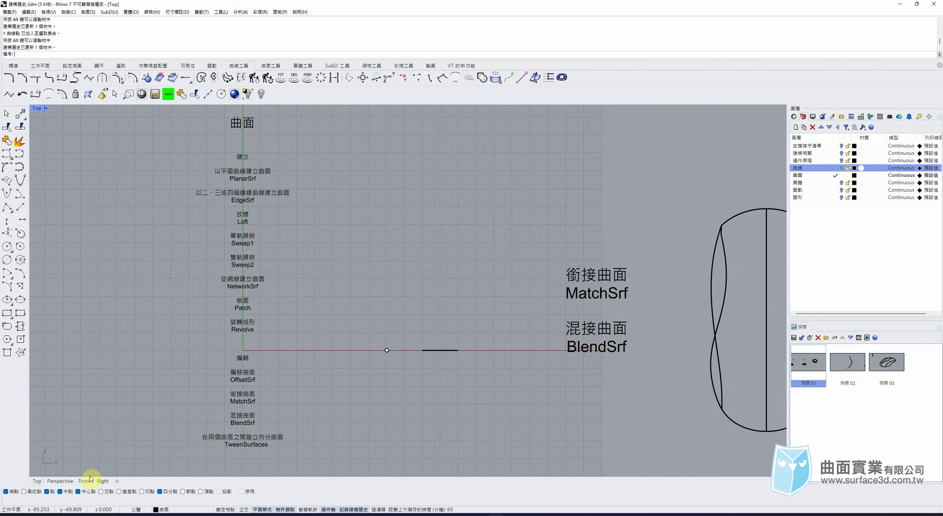
pyautogui.click(51, 482)
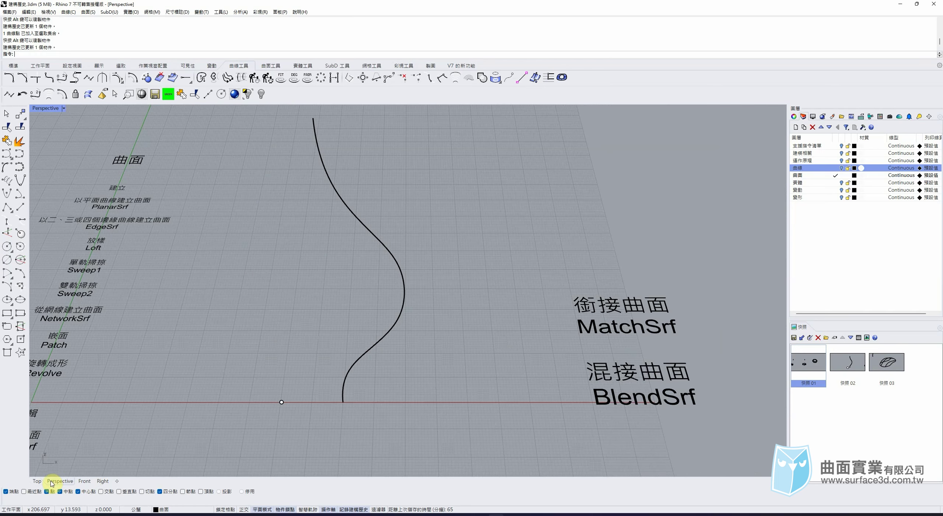
pyautogui.click(850, 369)
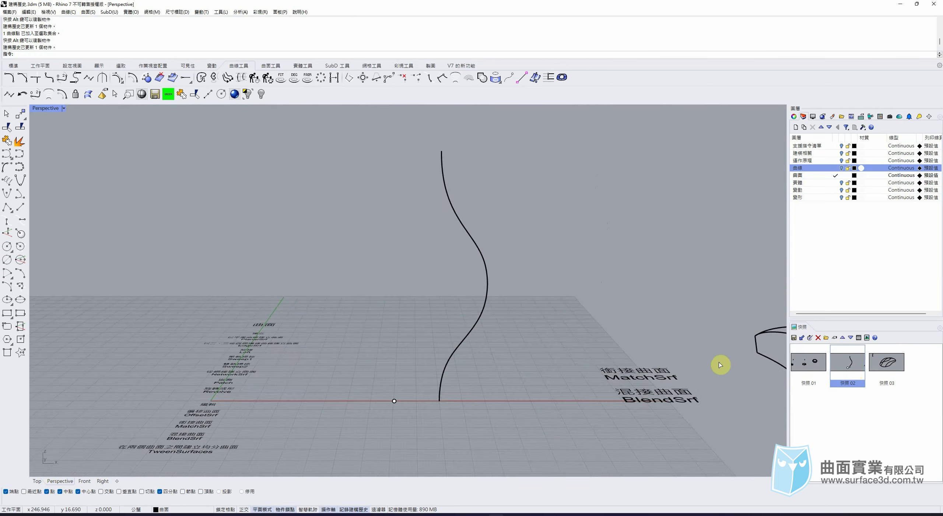
# Revolve the profile curve a full 360 degrees about the vertical axis through the point on the red axis
pyautogui.click(271, 66)
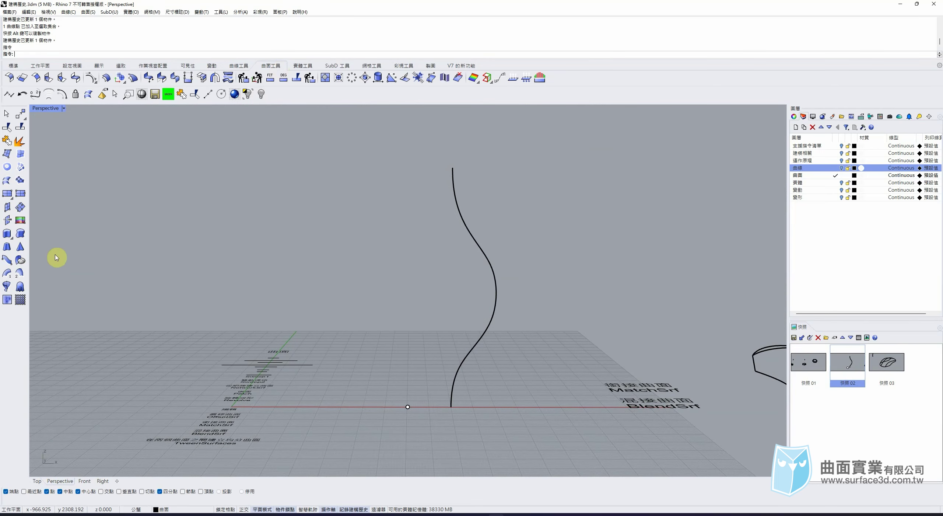
pyautogui.click(6, 286)
pyautogui.moveTo(539, 277); pyautogui.dragTo(458, 319)
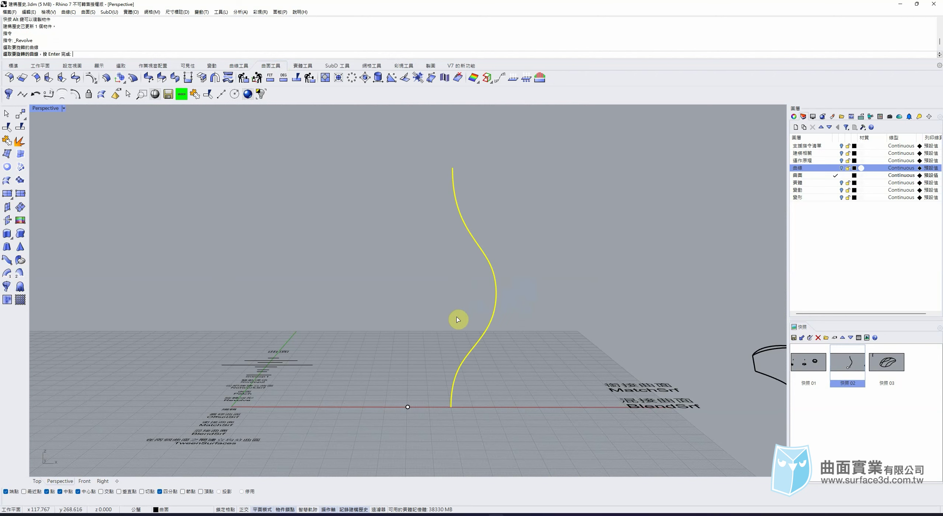
pyautogui.press('Return')
pyautogui.click(407, 406)
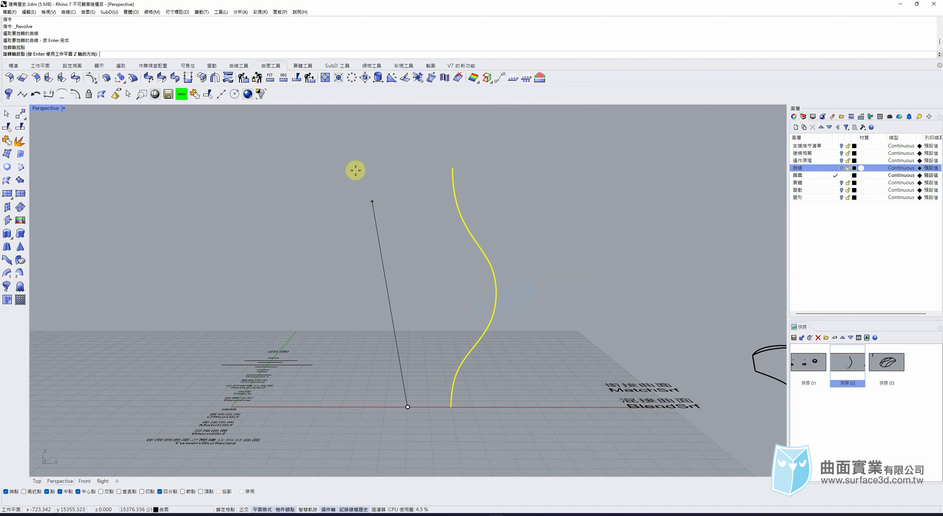
pyautogui.press('Return')
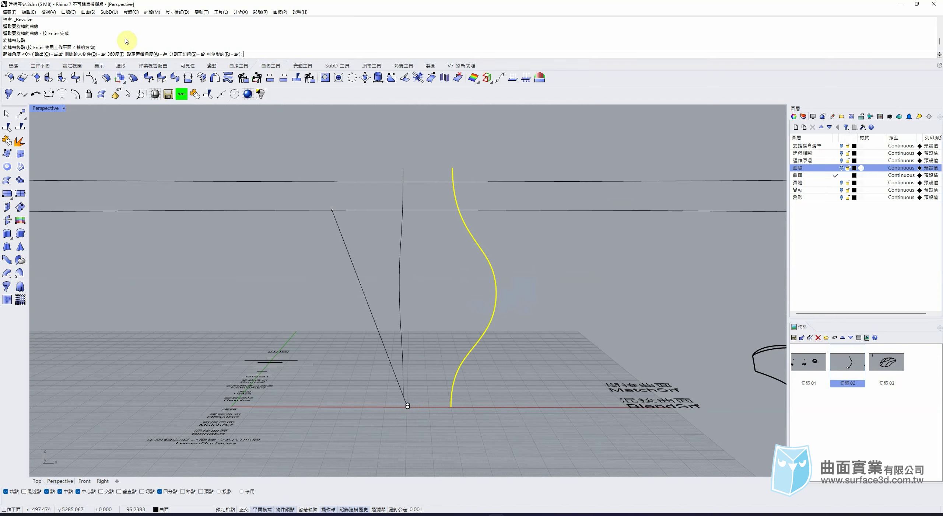
pyautogui.click(111, 54)
# Turn on the profile curve's control points and move the two middle points inward to slim the revolved body
pyautogui.moveTo(427, 133); pyautogui.dragTo(520, 445)
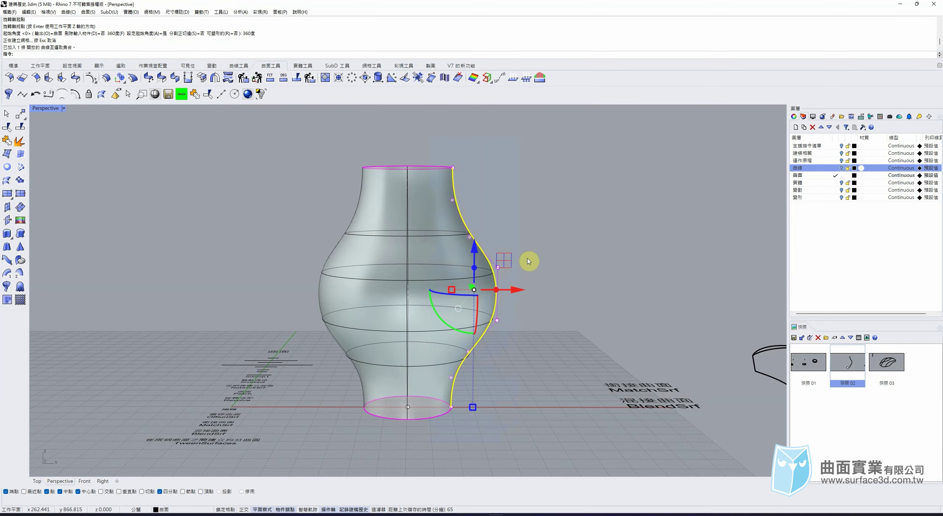
pyautogui.press('F10')
pyautogui.moveTo(487, 238); pyautogui.dragTo(537, 353)
pyautogui.moveTo(542, 297); pyautogui.dragTo(500, 295)
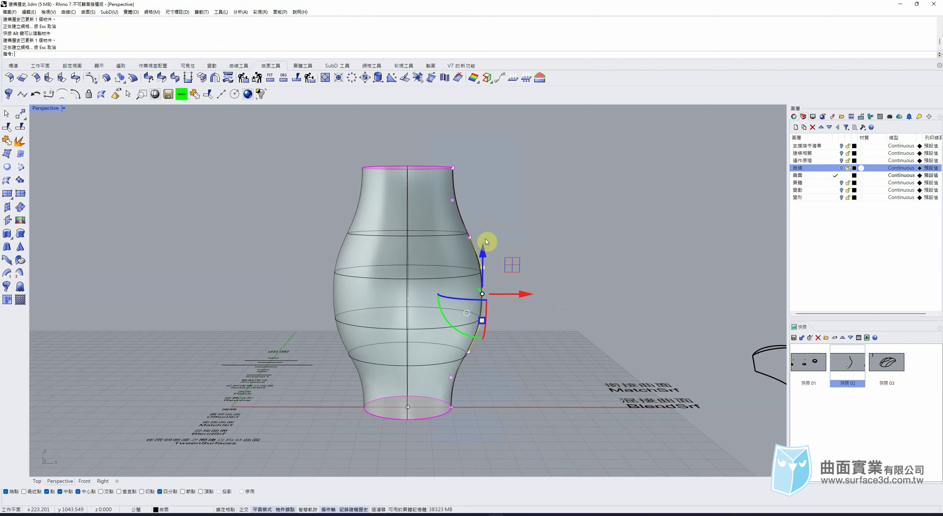
# Move the profile's second and third control points from its upper end outward, and nudge the top endpoint
pyautogui.press('Escape')
pyautogui.moveTo(452, 200); pyautogui.dragTo(508, 199)
pyautogui.moveTo(501, 239); pyautogui.dragTo(591, 240)
pyautogui.click(453, 167)
pyautogui.moveTo(482, 138)
pyautogui.mouseDown()
pyautogui.moveTo(562, 137)
pyautogui.moveTo(475, 137)
pyautogui.moveTo(467, 150)
pyautogui.moveTo(485, 144)
pyautogui.moveTo(480, 154)
pyautogui.mouseUp()
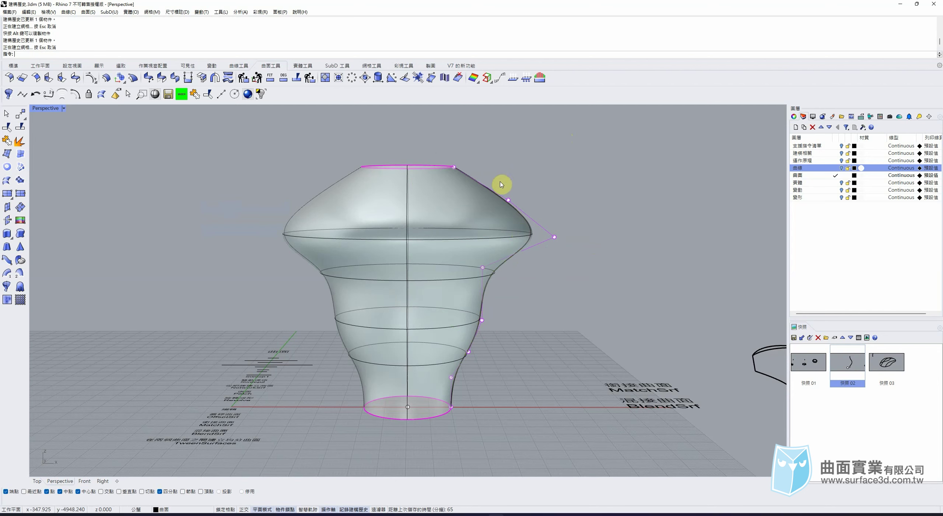
# Pull the profile's lower control points inward to narrow the stem of the revolved surface
pyautogui.click(482, 320)
pyautogui.moveTo(511, 291); pyautogui.dragTo(476, 277)
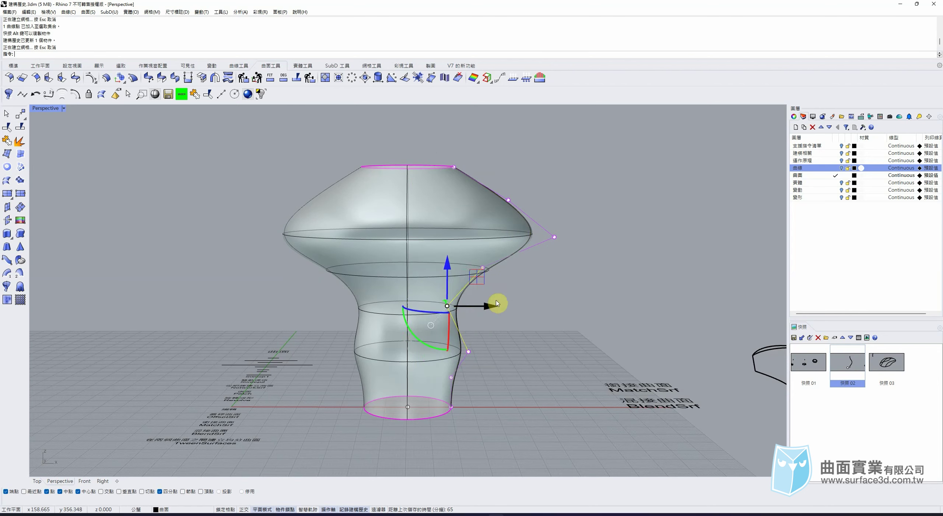
pyautogui.moveTo(470, 353); pyautogui.dragTo(455, 302)
pyautogui.click(452, 378)
pyautogui.moveTo(482, 353); pyautogui.dragTo(464, 351)
# Raise the profile's shoulder control point and pull the two points below it inward and slightly up
pyautogui.click(508, 201)
pyautogui.moveTo(538, 176); pyautogui.dragTo(542, 155)
pyautogui.click(550, 306)
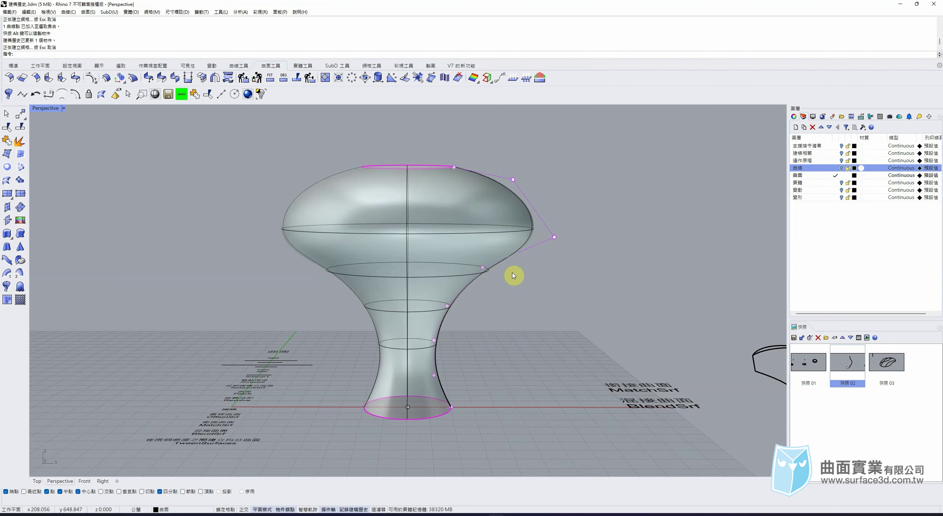
pyautogui.click(482, 267)
pyautogui.moveTo(483, 267); pyautogui.dragTo(468, 260)
pyautogui.click(514, 326)
pyautogui.click(554, 237)
pyautogui.moveTo(584, 207); pyautogui.dragTo(573, 204)
pyautogui.click(535, 301)
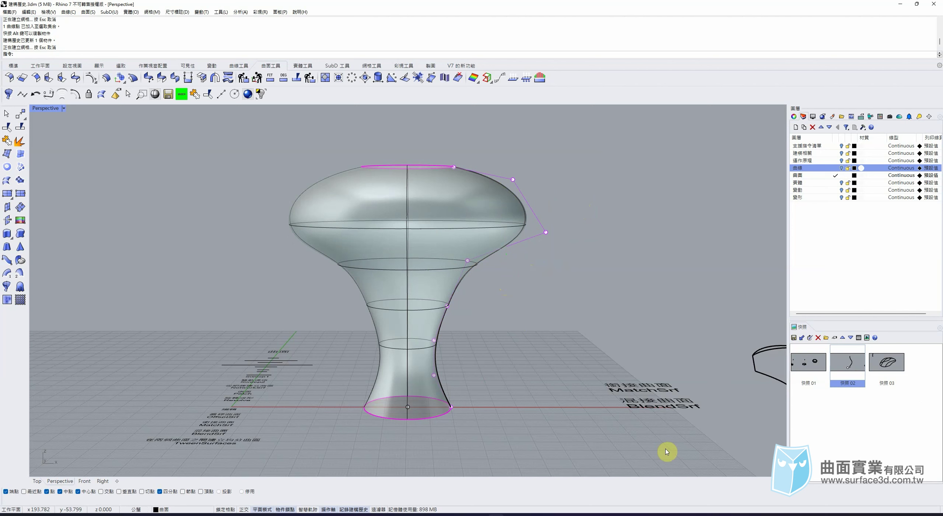
# Restore snapshot 03 and loft the mouse model's three lengthwise upper curves using the standard (標準) style
pyautogui.doubleClick(887, 365)
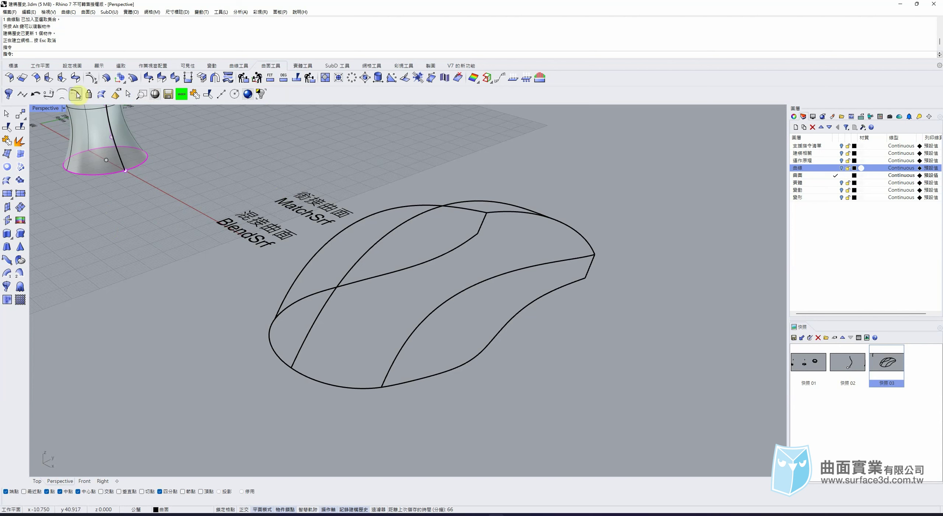
pyautogui.click(5, 182)
pyautogui.click(395, 366)
pyautogui.click(310, 342)
pyautogui.click(293, 288)
pyautogui.press('Return')
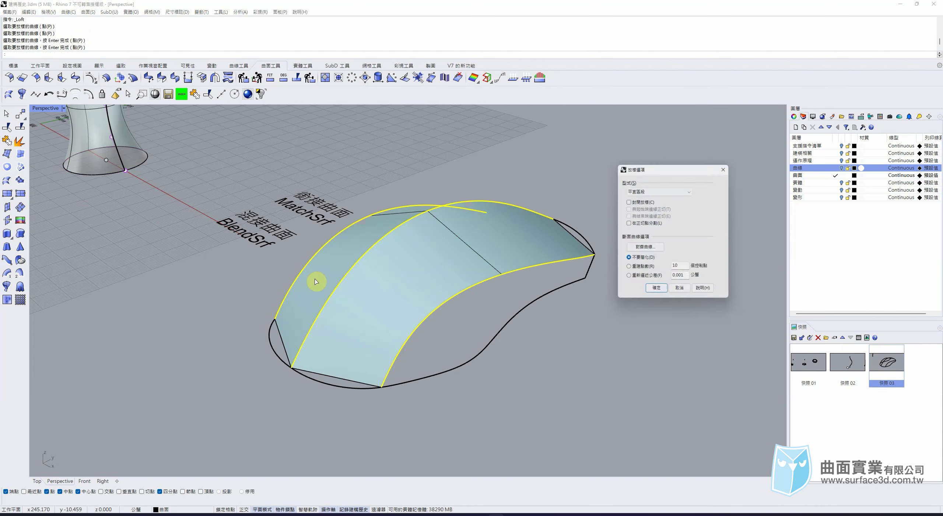
pyautogui.click(660, 190)
pyautogui.click(653, 201)
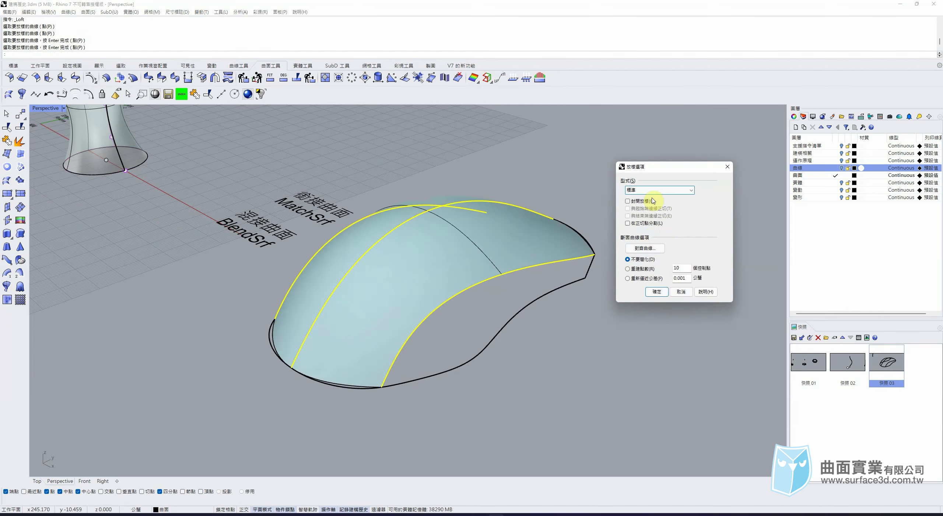
pyautogui.click(656, 295)
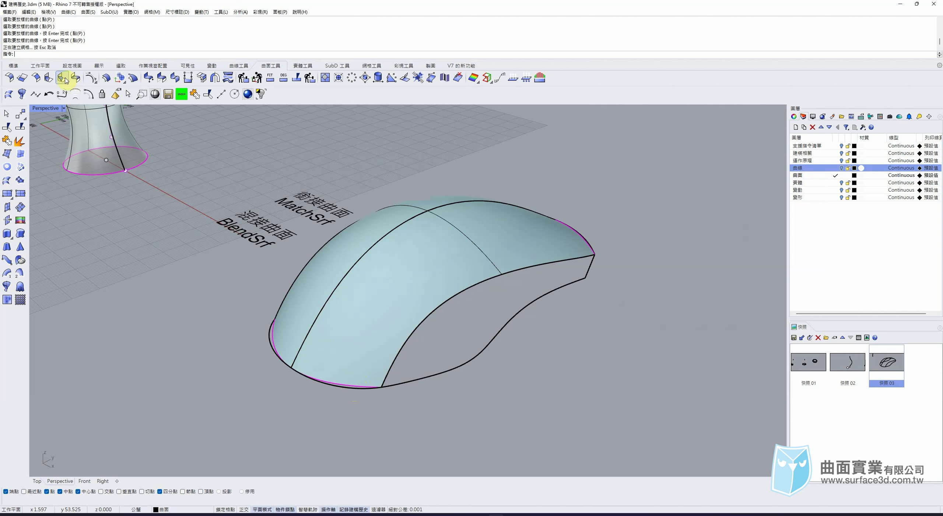
# Match the loft's front edge to the front outline curve with MatchSrf, accept the history warning, and select the surface
pyautogui.click(162, 77)
pyautogui.click(339, 383)
pyautogui.click(377, 381)
pyautogui.press('Return')
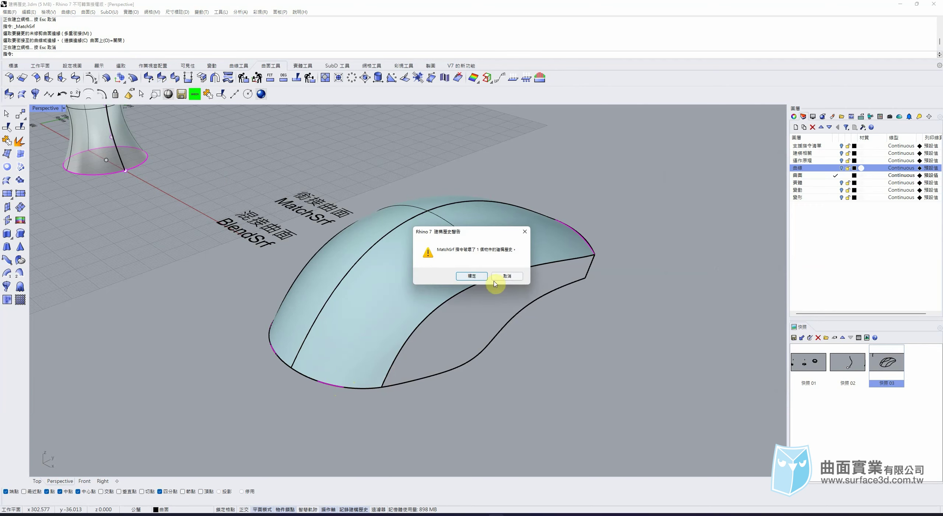
pyautogui.click(474, 276)
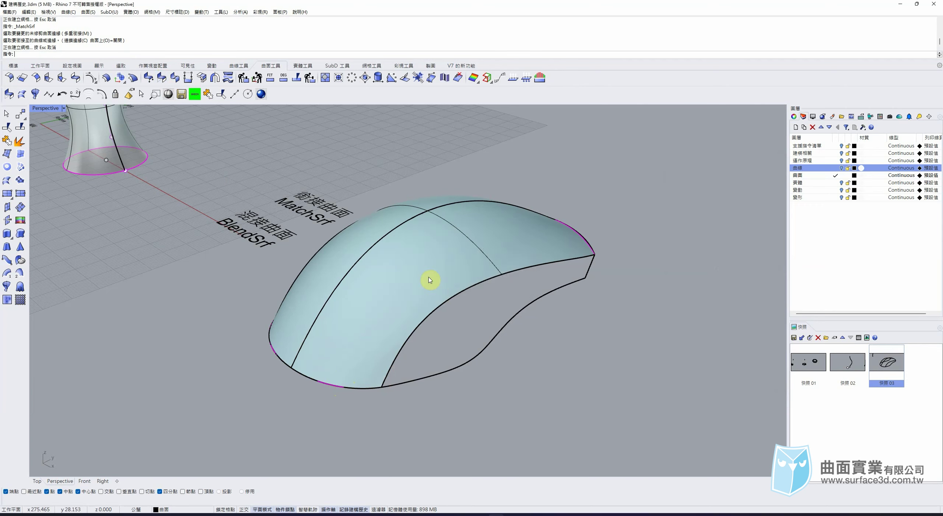
pyautogui.click(452, 309)
pyautogui.click(346, 320)
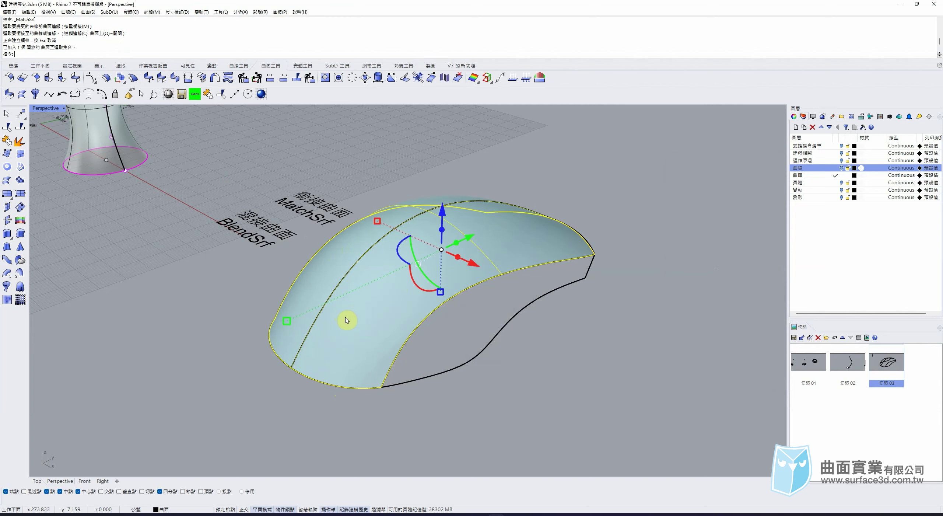
# Match the loft's rear edge to the rear outline curve with MatchSrf
pyautogui.click(537, 285)
pyautogui.rightClick(581, 268)
pyautogui.click(590, 248)
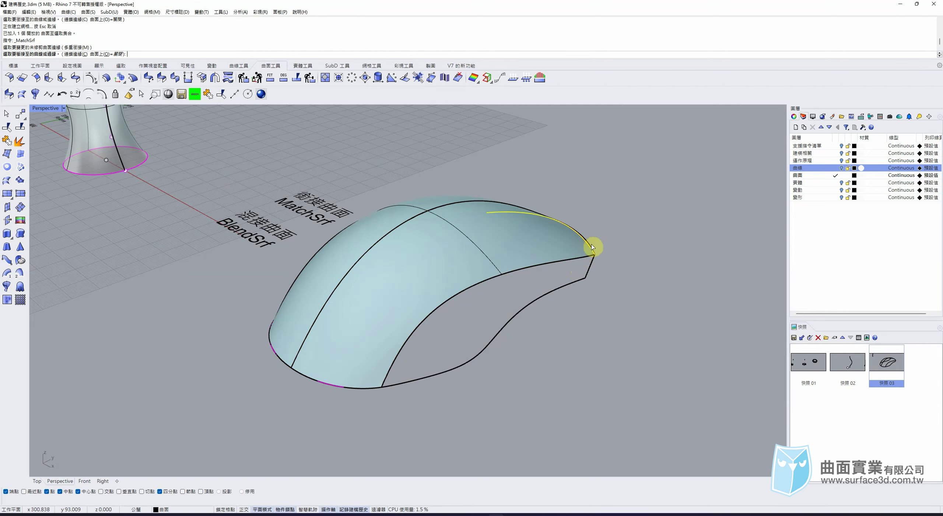
pyautogui.click(593, 247)
pyautogui.press('Return')
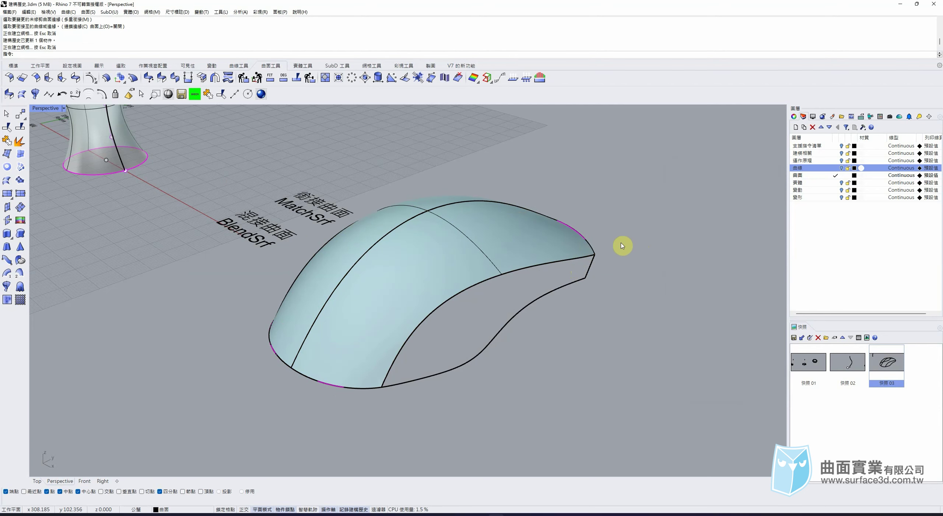
pyautogui.press('Return')
pyautogui.click(483, 286)
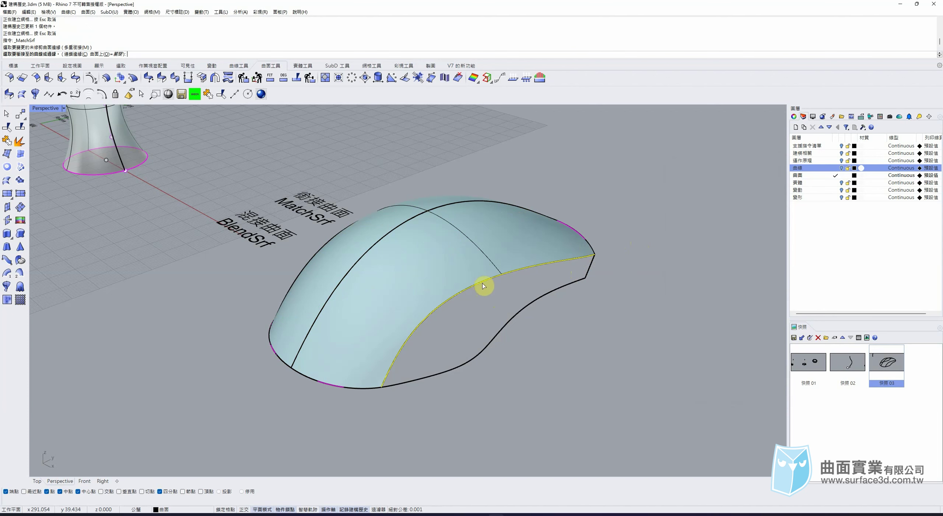
pyautogui.press('Escape')
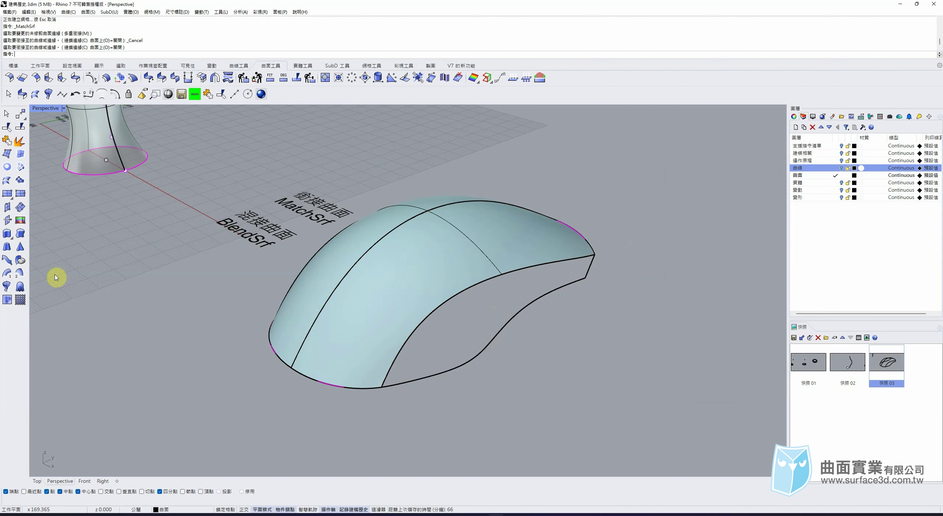
# Create the mouse's side surface with Sweep2, using the loft's side edge and lower side curve as rails and the two end curves as sections
pyautogui.click(18, 274)
pyautogui.click(443, 308)
pyautogui.click(475, 326)
pyautogui.click(492, 340)
pyautogui.click(461, 368)
pyautogui.click(590, 271)
pyautogui.press('Return')
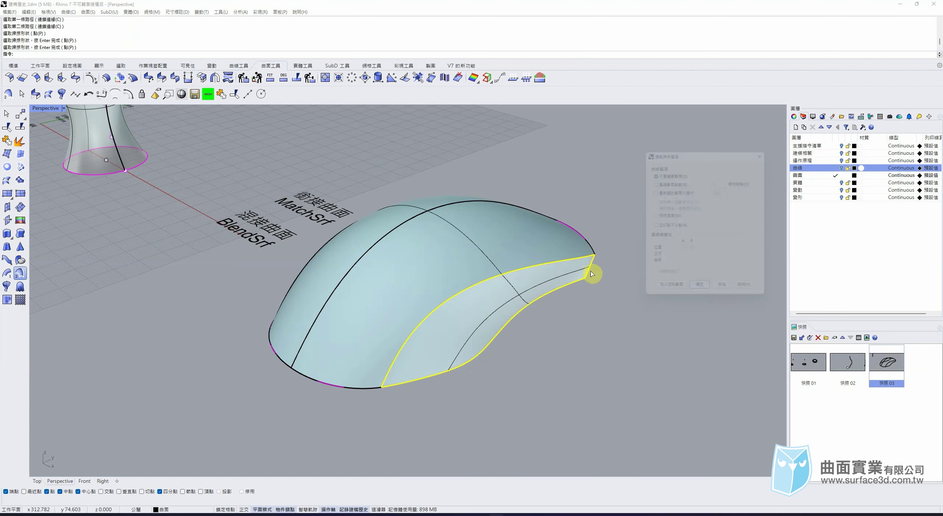
pyautogui.press('Return')
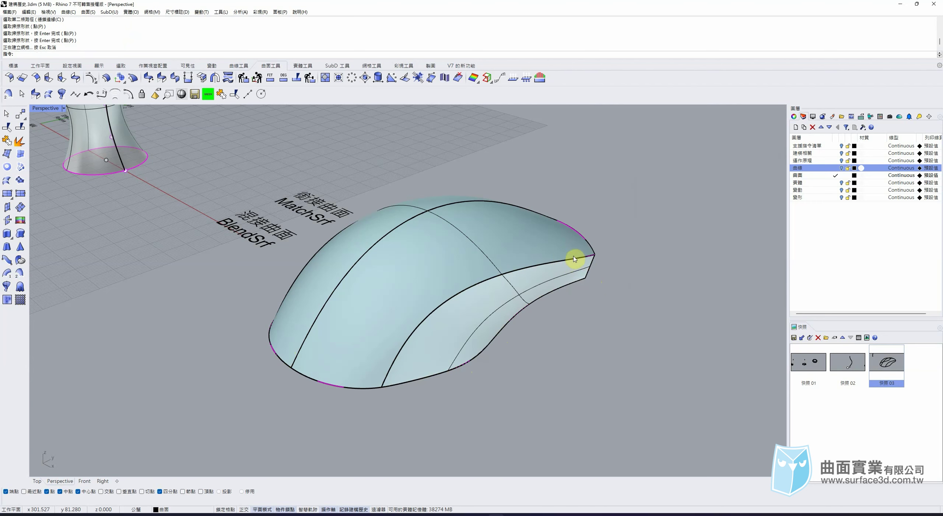
pyautogui.scroll(5, 627, 205)
pyautogui.scroll(-3, 586, 228)
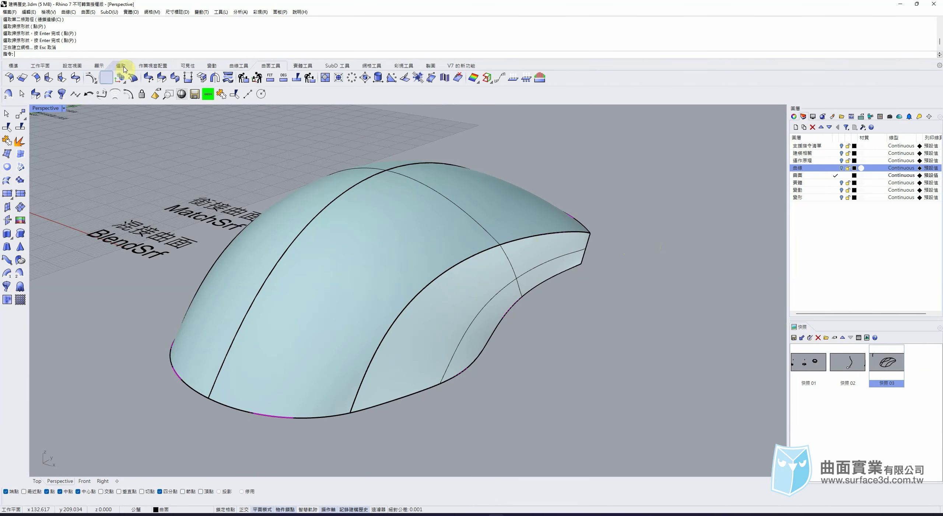
# Preview the mouse model in the 彩現模式-預設照明 display mode and set the Perspective view to 著色模式 (shaded)
pyautogui.click(52, 110)
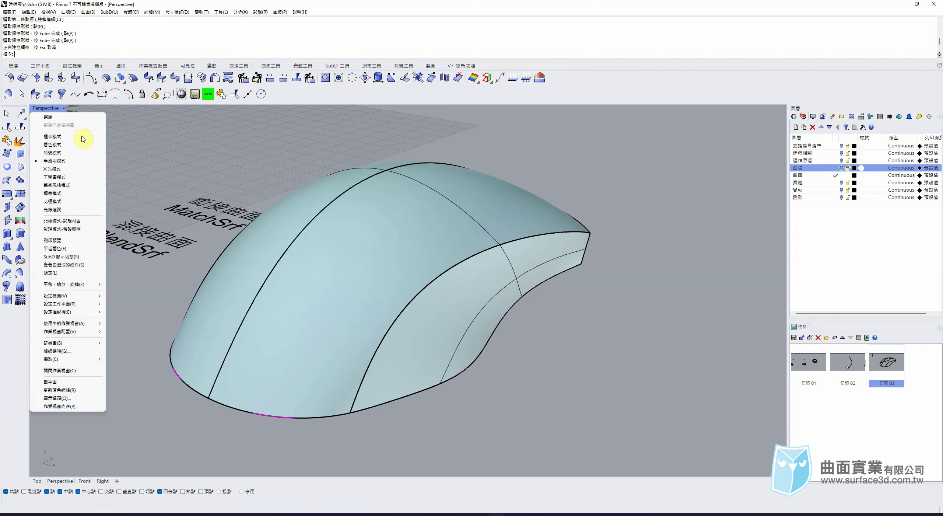
pyautogui.click(78, 228)
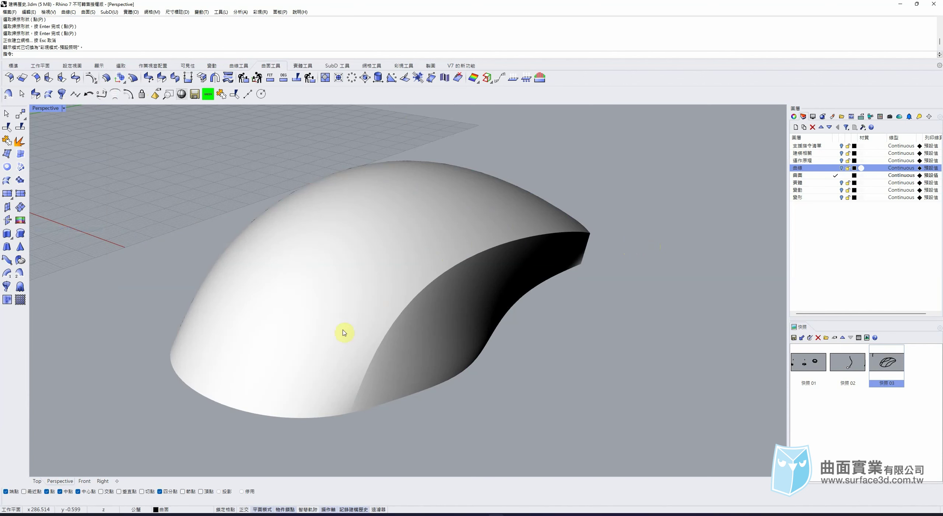
pyautogui.click(54, 110)
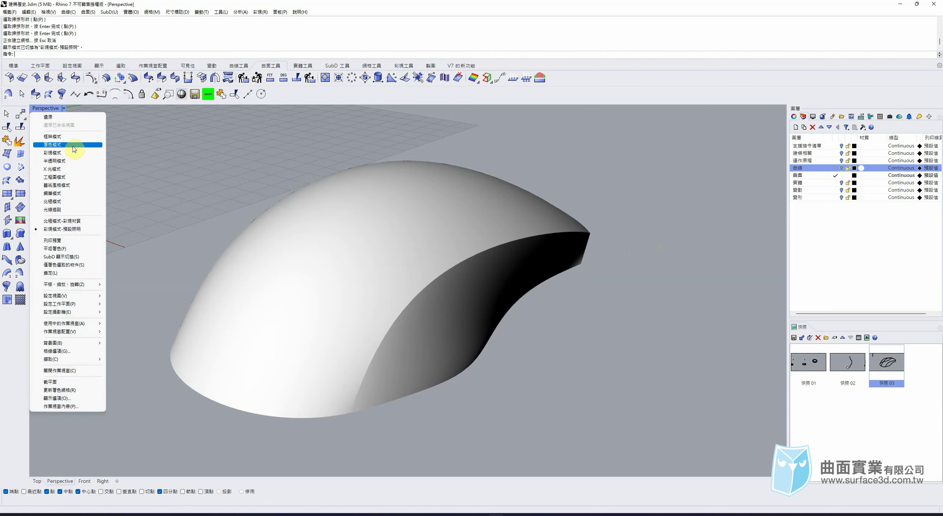
pyautogui.click(74, 145)
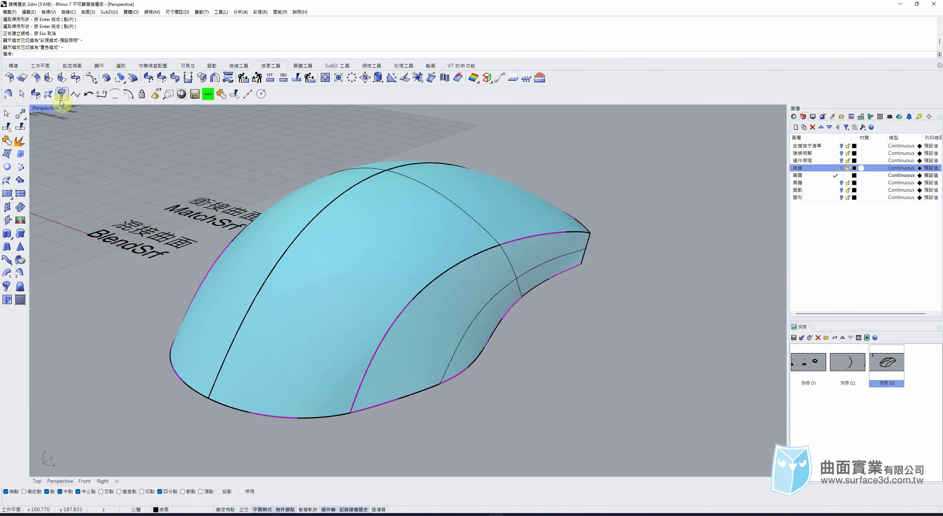
# Run MatchSrf on the side surface's upper edge with the top loft's adjoining side edge as the target
pyautogui.click(162, 77)
pyautogui.click(574, 225)
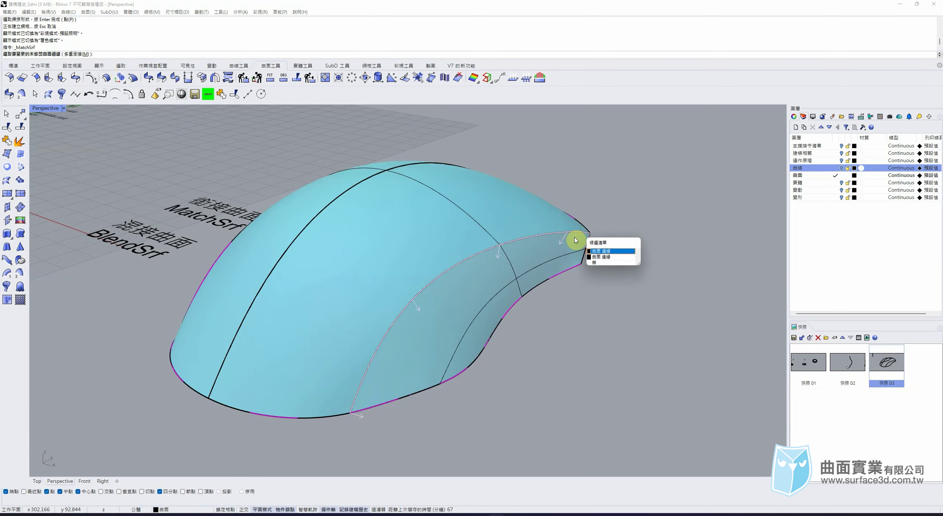
pyautogui.click(597, 249)
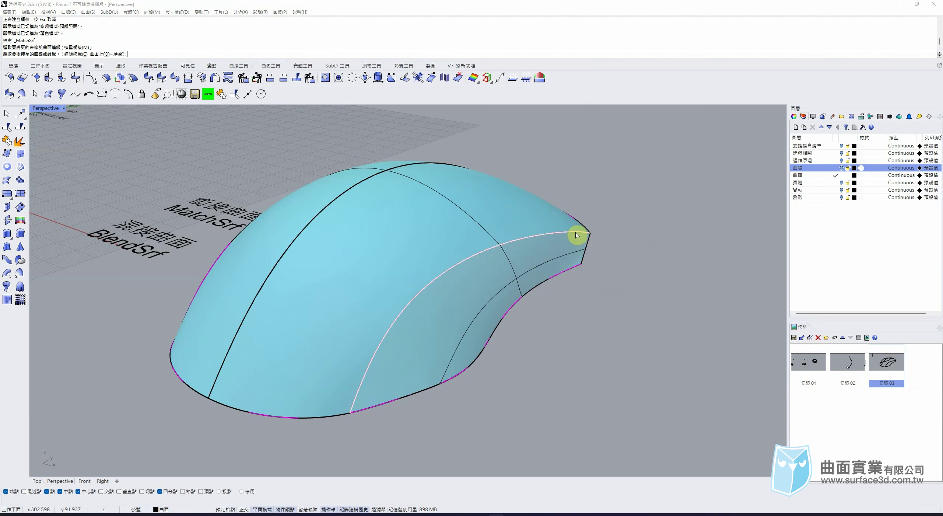
pyautogui.click(586, 250)
pyautogui.click(597, 253)
# Match with curvature (曲率) continuity and average surfaces off, preview the preserve-isocurve-direction option, and accept the history warning
pyautogui.click(681, 190)
pyautogui.click(696, 199)
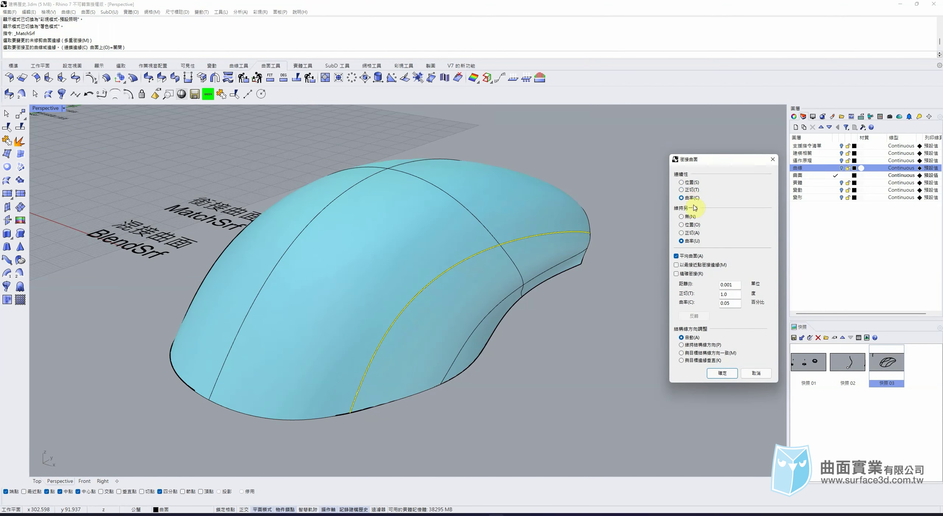
pyautogui.click(688, 257)
pyautogui.moveTo(554, 277); pyautogui.dragTo(524, 235, button='right')
pyautogui.scroll(5, 505, 238)
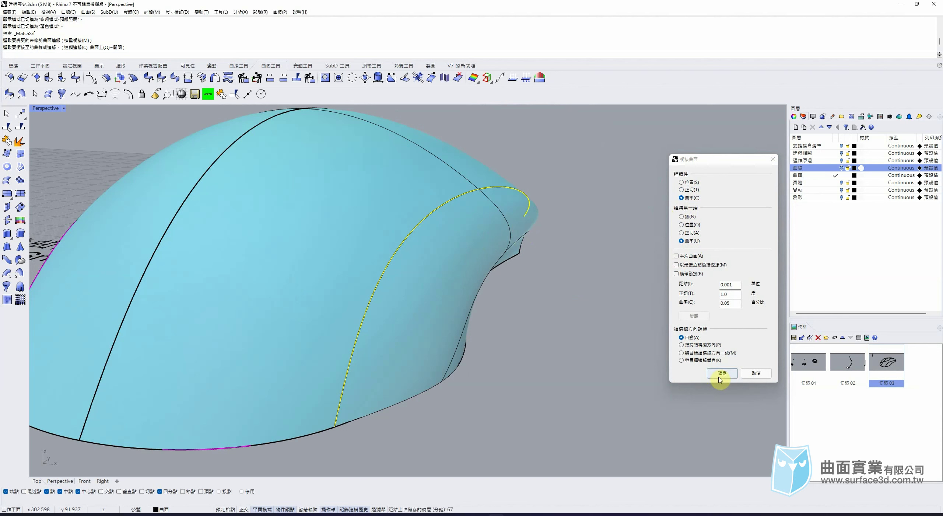
pyautogui.click(712, 346)
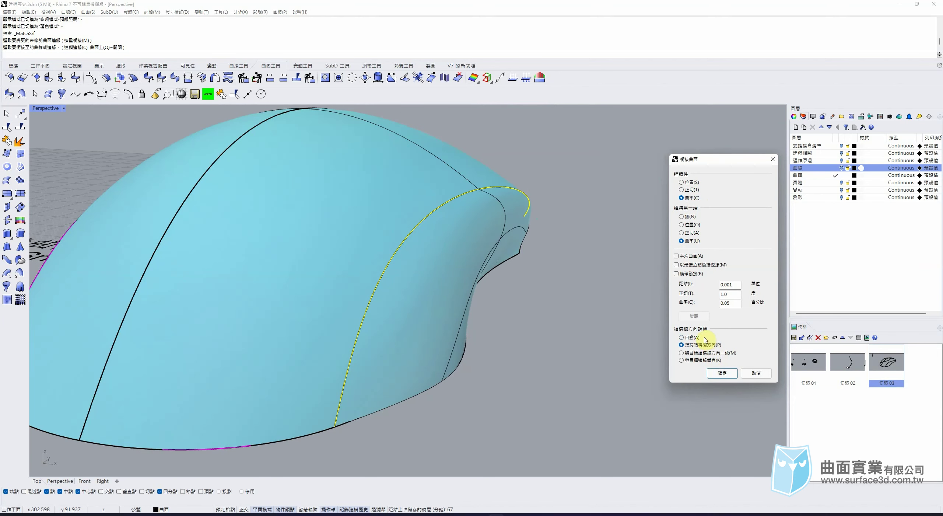
pyautogui.click(722, 373)
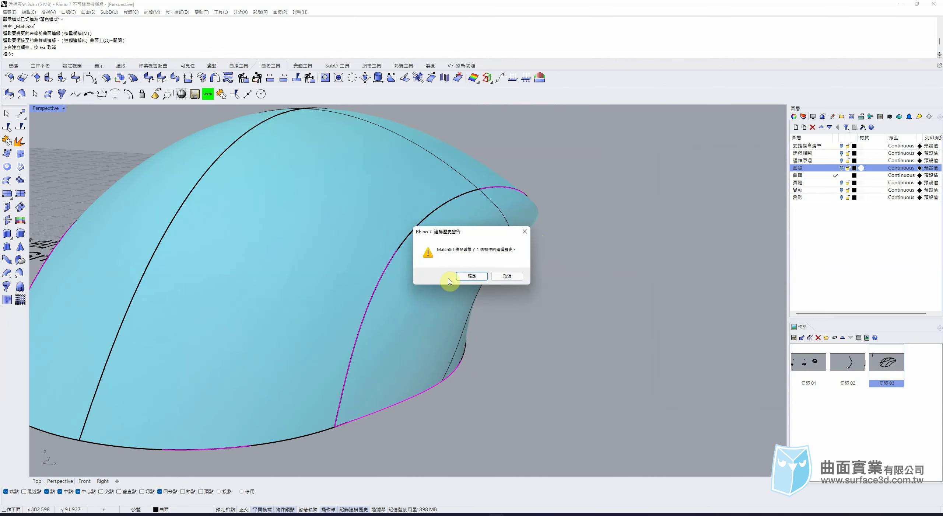
pyautogui.click(474, 277)
# Examine the matched side surface and its seam with the top surface
pyautogui.scroll(-7, 528, 294)
pyautogui.moveTo(527, 294); pyautogui.dragTo(427, 224, button='right')
pyautogui.scroll(4, 403, 261)
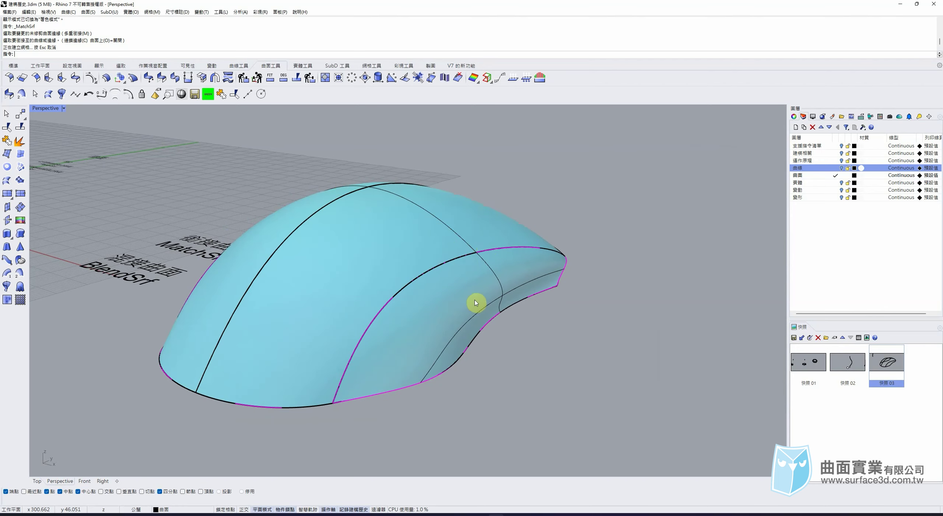
pyautogui.click(491, 291)
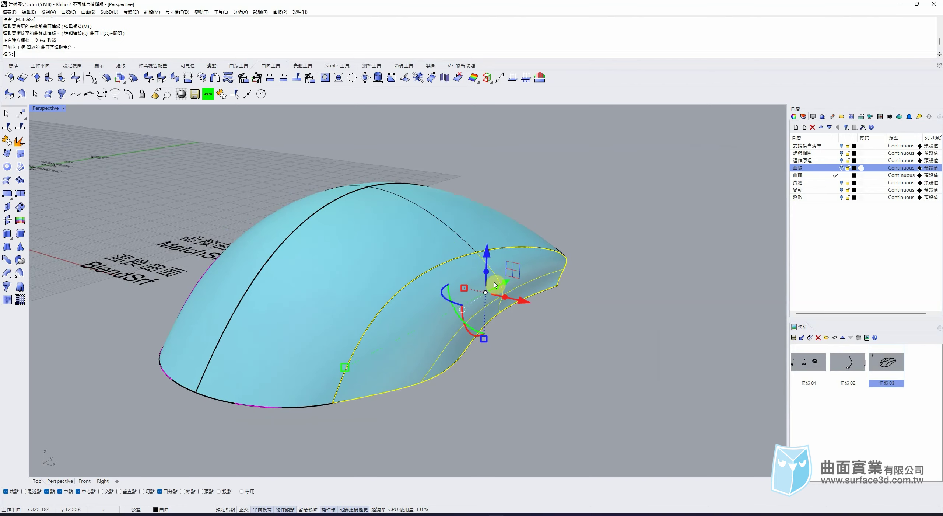
pyautogui.click(467, 233)
pyautogui.click(522, 284)
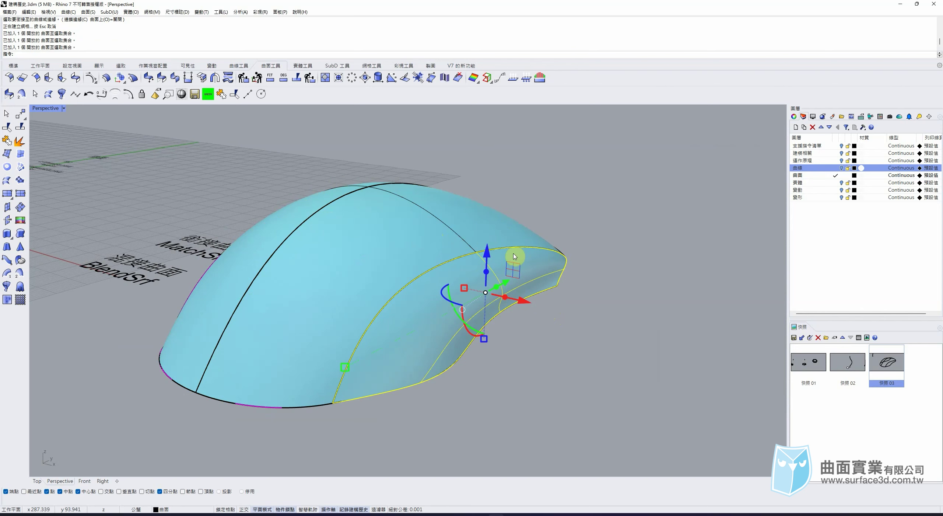
pyautogui.click(580, 220)
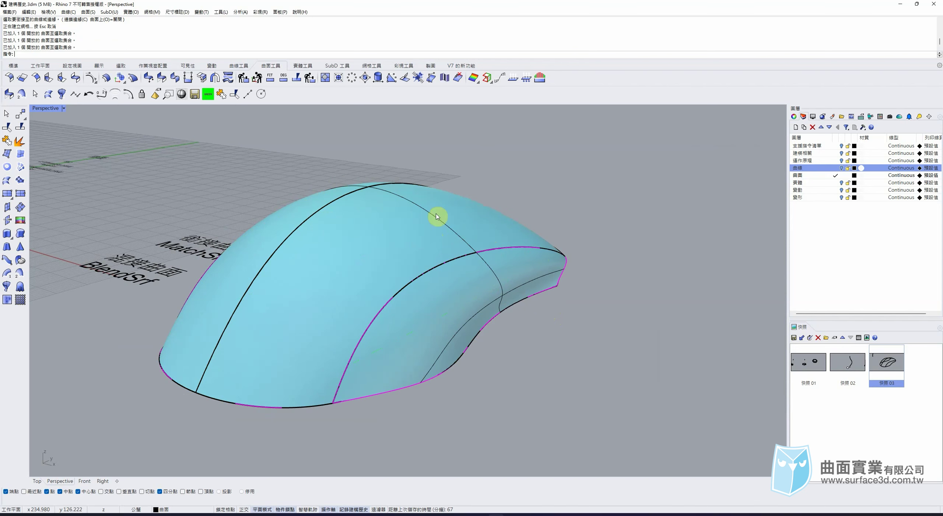
# Raise the top surface to test its link to the side surface and undo the move
pyautogui.click(419, 208)
pyautogui.moveTo(387, 211); pyautogui.dragTo(387, 181)
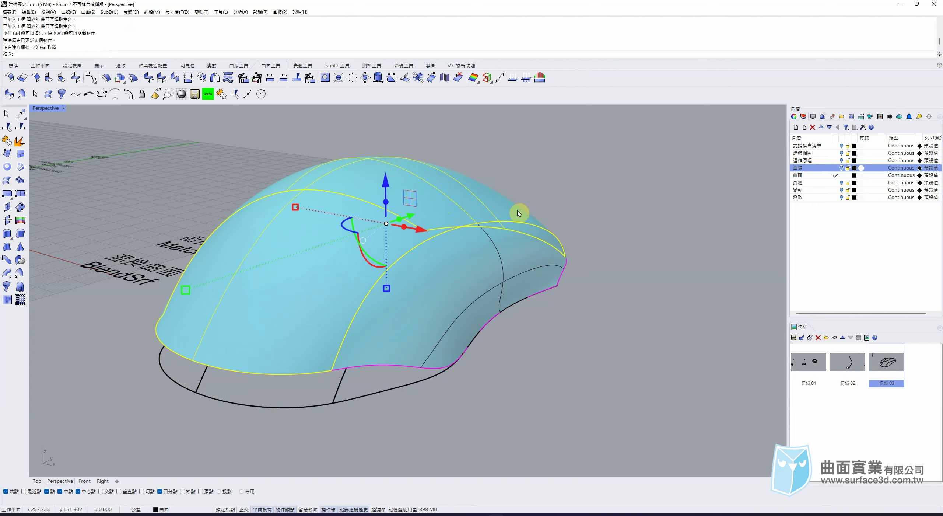
pyautogui.hotkey('ctrl', 'z')
# Turn on the control points of the mouse's top surface
pyautogui.click(434, 237)
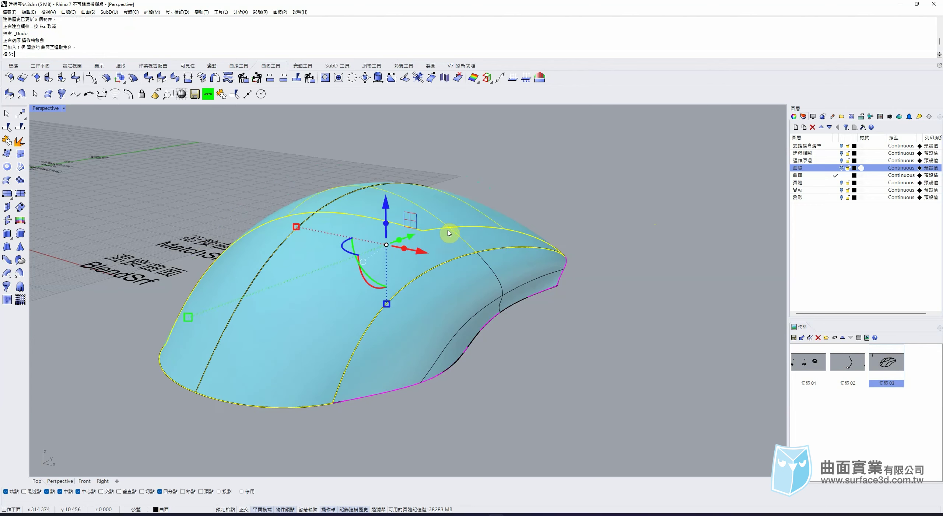
pyautogui.moveTo(546, 277); pyautogui.dragTo(492, 341, button='right')
pyautogui.scroll(-5, 531, 291)
pyautogui.moveTo(452, 372); pyautogui.dragTo(494, 300, button='right')
pyautogui.press('F10')
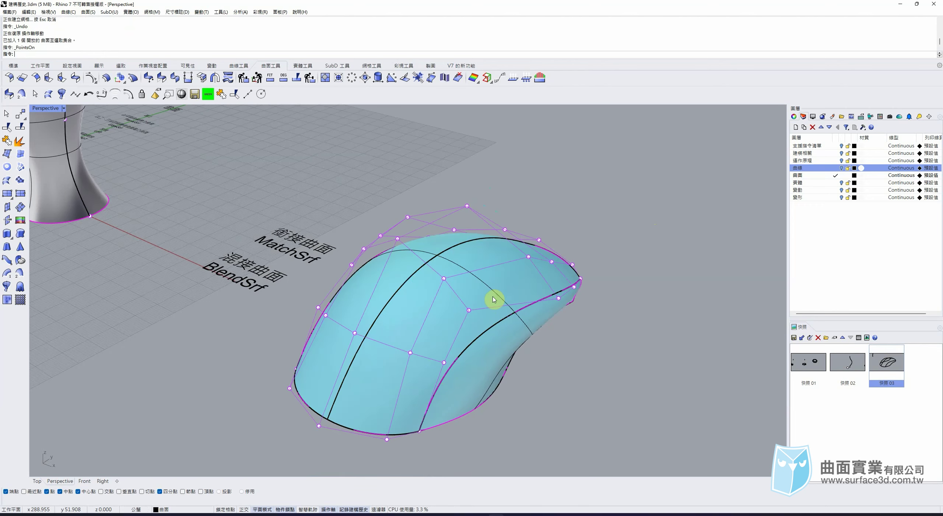
# Try raising an interior control point near the narrow end of the top surface and undo the move
pyautogui.scroll(2, 530, 277)
pyautogui.click(480, 268)
pyautogui.scroll(-1, 506, 218)
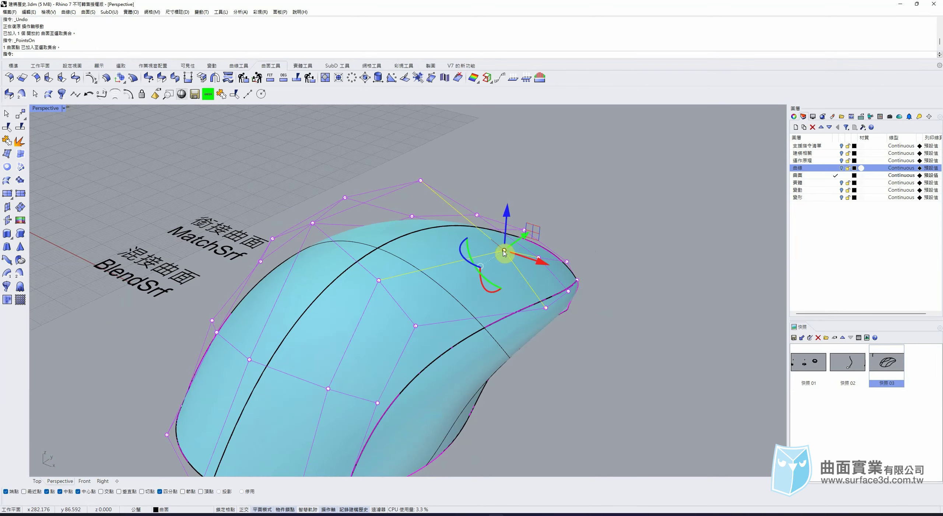
pyautogui.moveTo(506, 215); pyautogui.dragTo(510, 151)
pyautogui.scroll(-1, 540, 263)
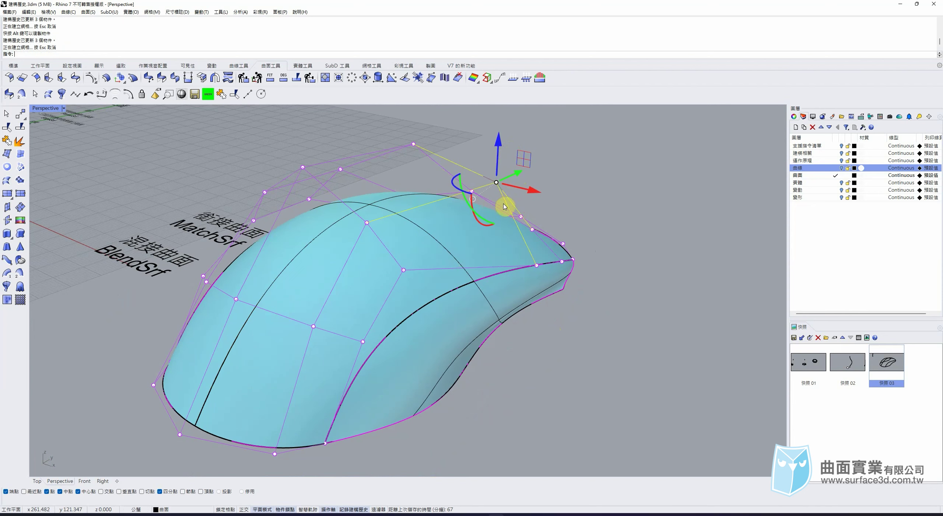
pyautogui.hotkey('ctrl', 'z')
# Adjust the top surface's control points along the row next to the side surface, raising the one nearest the narrow end
pyautogui.click(537, 265)
pyautogui.moveTo(540, 226); pyautogui.dragTo(541, 199)
pyautogui.moveTo(404, 271); pyautogui.dragTo(403, 262)
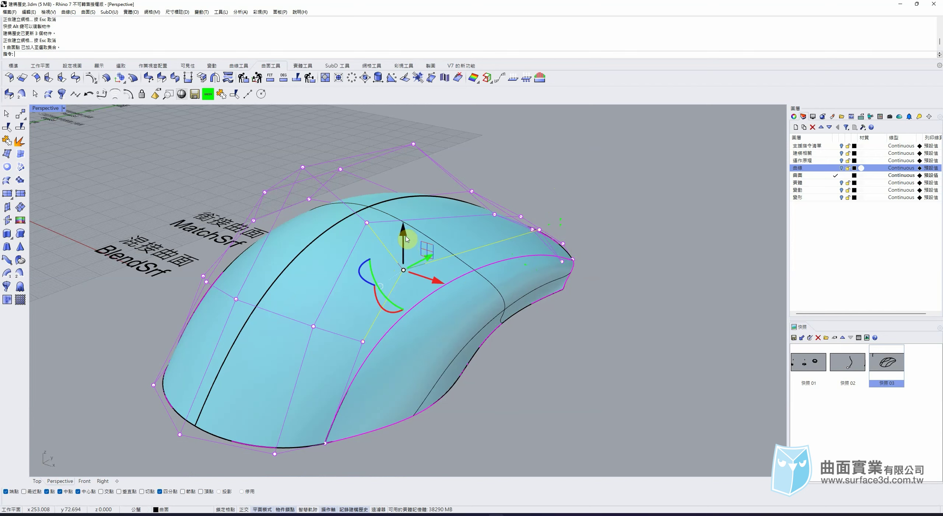
pyautogui.click(363, 342)
pyautogui.moveTo(392, 353); pyautogui.dragTo(383, 350)
# Reshape the top surface by moving interior control points near its wide end and its narrow end
pyautogui.click(314, 326)
pyautogui.click(313, 326)
pyautogui.moveTo(343, 342); pyautogui.dragTo(333, 338)
pyautogui.moveTo(418, 317); pyautogui.dragTo(514, 272, button='right')
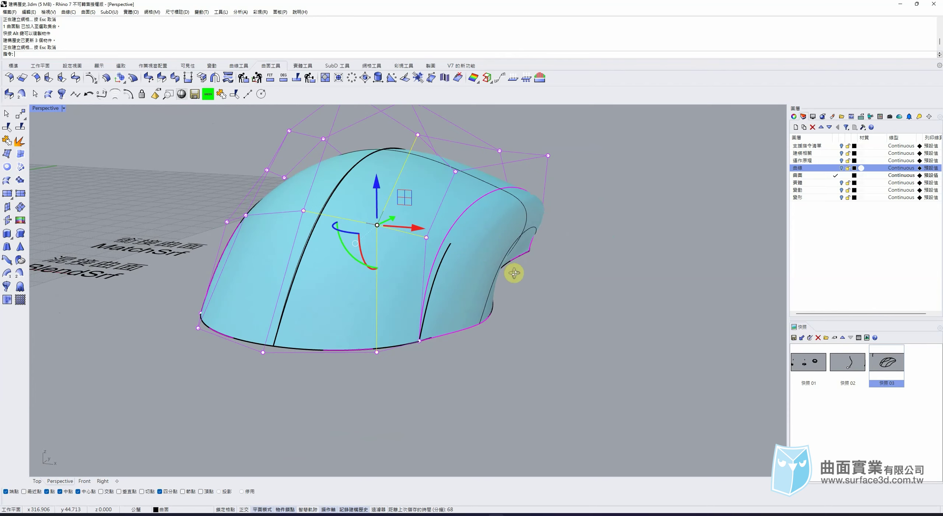
pyautogui.moveTo(536, 231); pyautogui.dragTo(502, 252, button='right')
pyautogui.click(457, 184)
pyautogui.moveTo(458, 155)
pyautogui.mouseDown()
pyautogui.moveTo(458, 141)
pyautogui.moveTo(467, 151)
pyautogui.mouseUp()
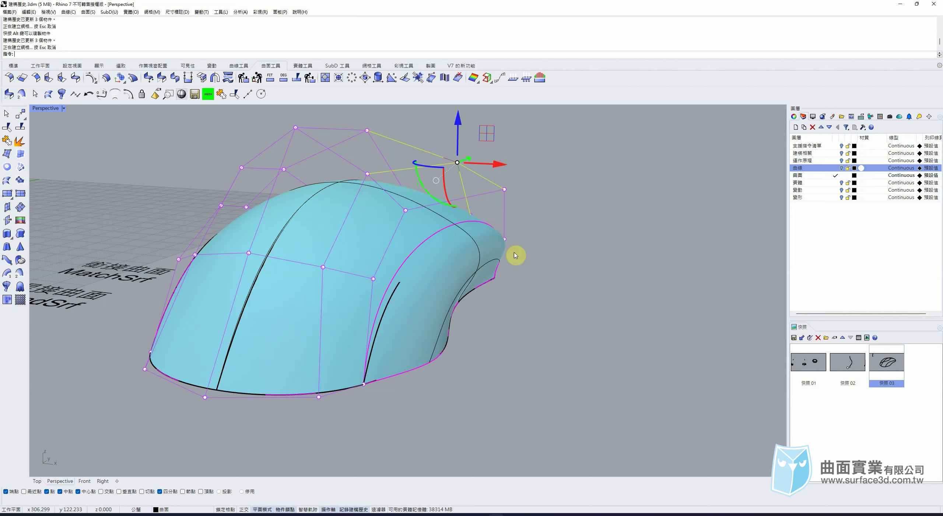
# Turn on the side surface's control points alongside those of the top surface
pyautogui.click(543, 246)
pyautogui.moveTo(506, 253); pyautogui.dragTo(457, 251, button='right')
pyautogui.click(453, 250)
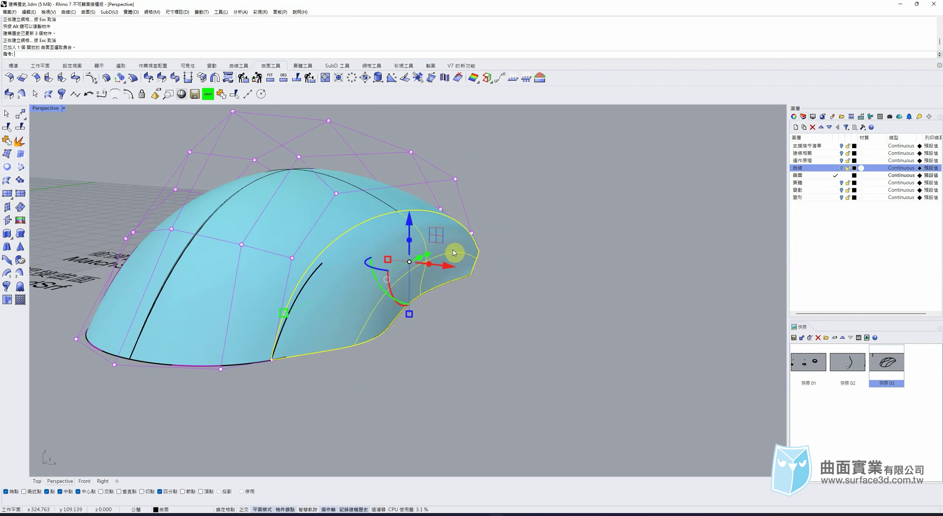
pyautogui.press('F10')
pyautogui.moveTo(482, 200); pyautogui.dragTo(455, 188, button='right')
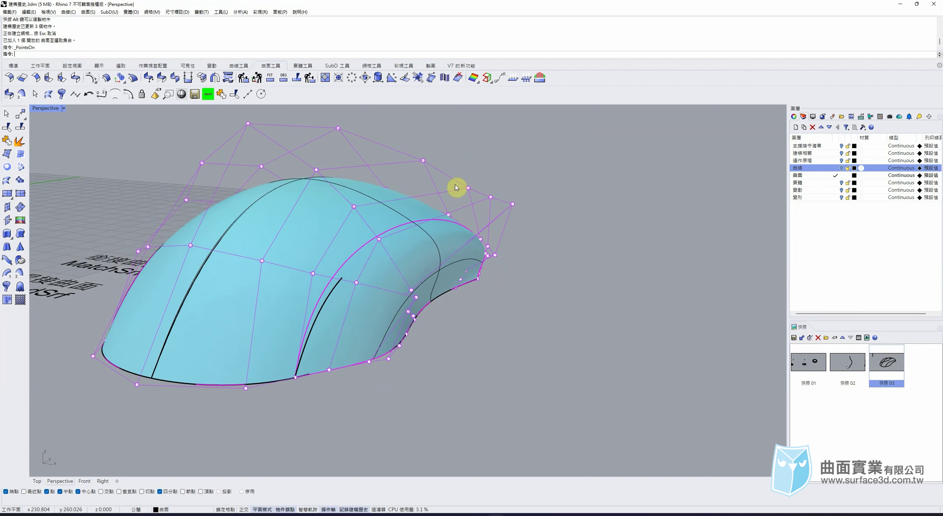
# Raise a top surface control point slightly and nudge the neighbouring control points near the narrow end
pyautogui.moveTo(423, 160); pyautogui.dragTo(423, 149)
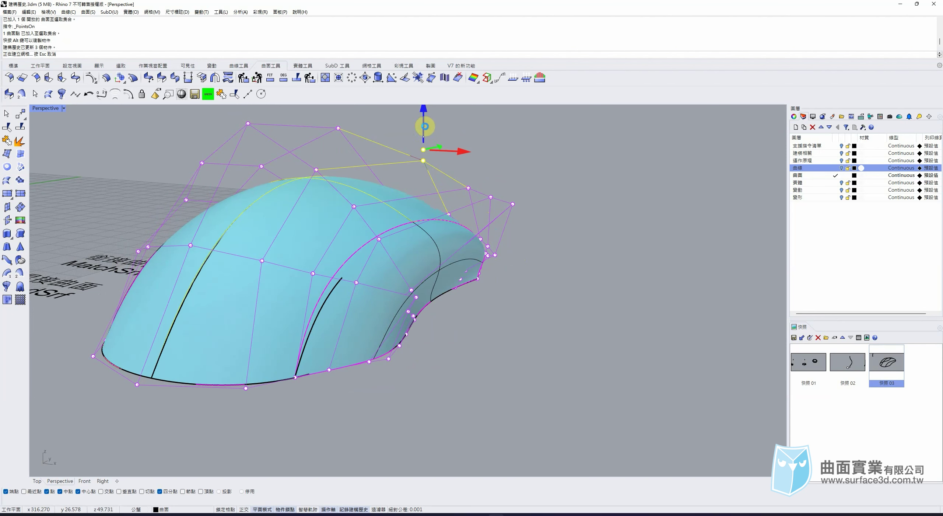
pyautogui.moveTo(498, 192); pyautogui.dragTo(511, 215)
pyautogui.click(479, 173)
pyautogui.moveTo(465, 168)
pyautogui.mouseDown()
pyautogui.moveTo(476, 203)
pyautogui.moveTo(471, 159)
pyautogui.mouseUp()
pyautogui.click(528, 199)
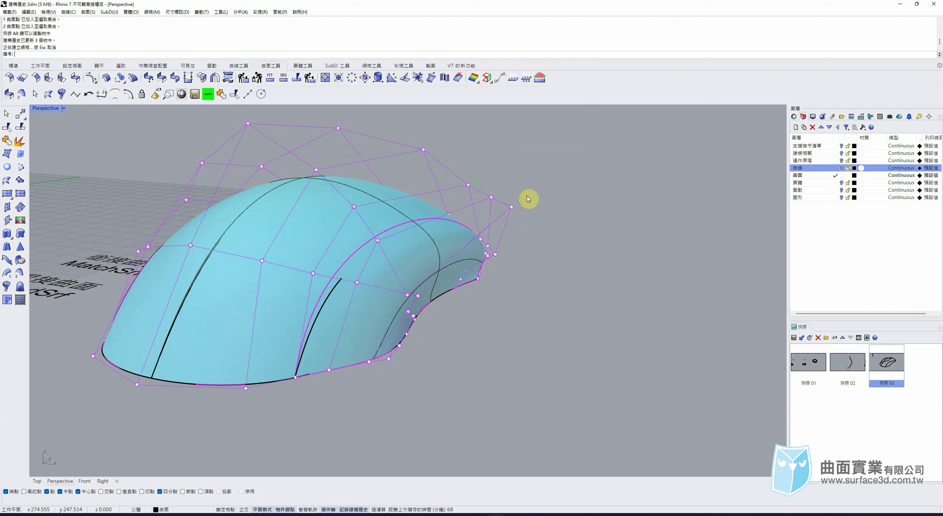
# Pull the outlying control points at the narrow end of the mouse closer to the surfaces
pyautogui.click(508, 208)
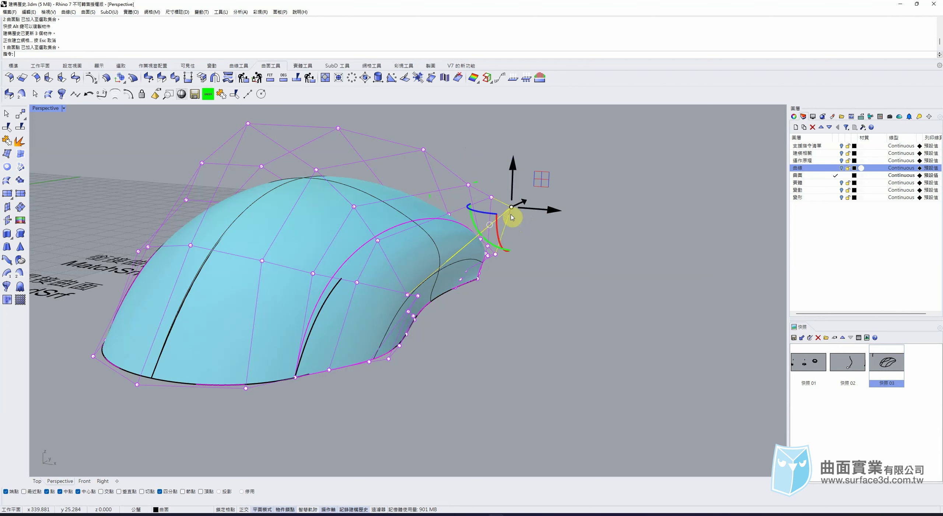
pyautogui.scroll(5, 507, 211)
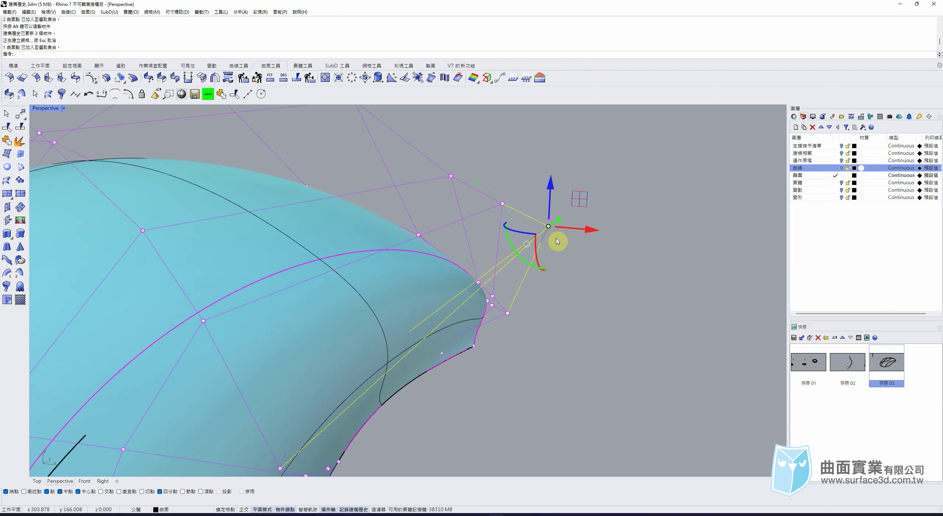
pyautogui.moveTo(578, 199)
pyautogui.mouseDown()
pyautogui.moveTo(557, 192)
pyautogui.moveTo(553, 203)
pyautogui.moveTo(632, 232)
pyautogui.moveTo(646, 221)
pyautogui.moveTo(621, 246)
pyautogui.moveTo(587, 208)
pyautogui.mouseUp()
pyautogui.click(590, 226)
pyautogui.moveTo(486, 173); pyautogui.dragTo(522, 225)
pyautogui.moveTo(530, 180); pyautogui.dragTo(492, 185)
pyautogui.click(504, 146)
pyautogui.moveTo(497, 145); pyautogui.dragTo(536, 217)
pyautogui.moveTo(476, 162); pyautogui.dragTo(497, 206)
pyautogui.moveTo(516, 160); pyautogui.dragTo(553, 192)
pyautogui.click(615, 202)
pyautogui.scroll(-10, 615, 202)
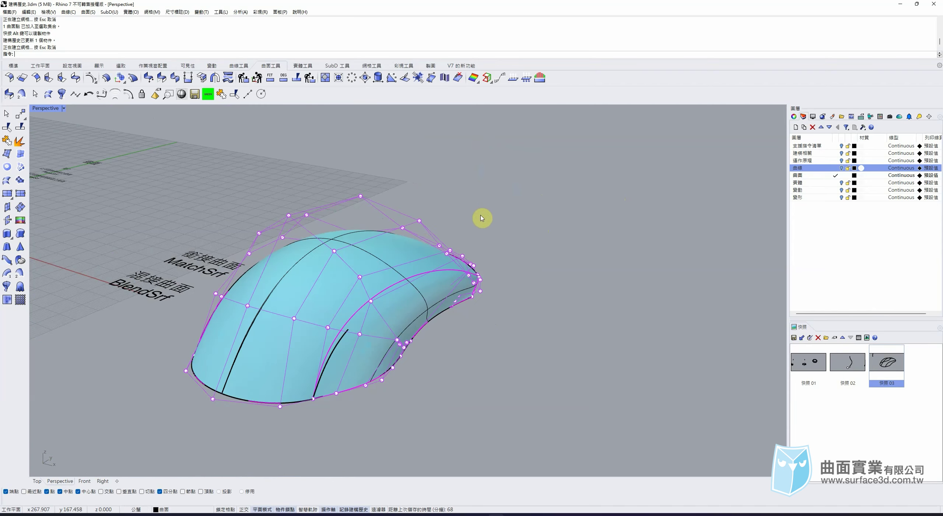
# Turn off the control points of both surfaces and clear the selection
pyautogui.moveTo(435, 238); pyautogui.dragTo(417, 240, button='right')
pyautogui.click(7, 115)
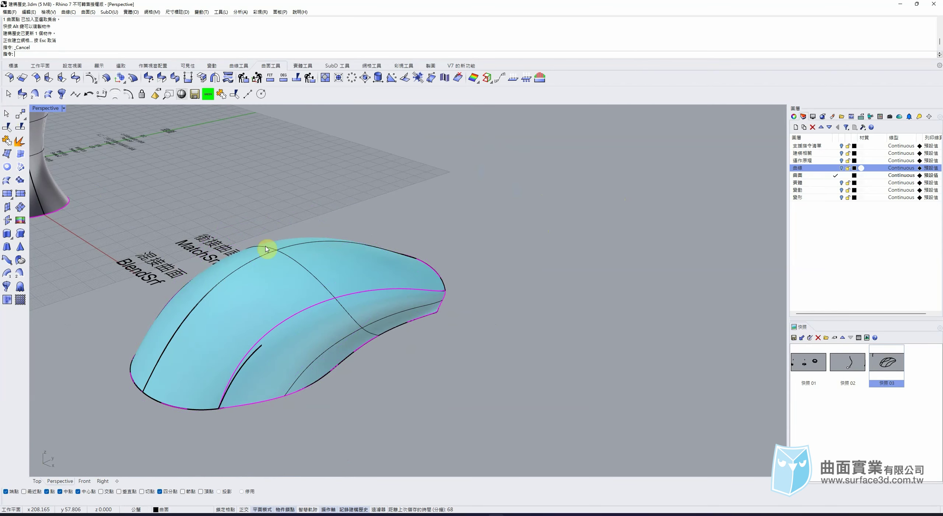
pyautogui.scroll(3, 266, 249)
pyautogui.click(346, 281)
pyautogui.click(601, 284)
pyautogui.keyDown('shift'); pyautogui.moveTo(256, 337); pyautogui.dragTo(330, 324, button='right'); pyautogui.keyUp('shift')
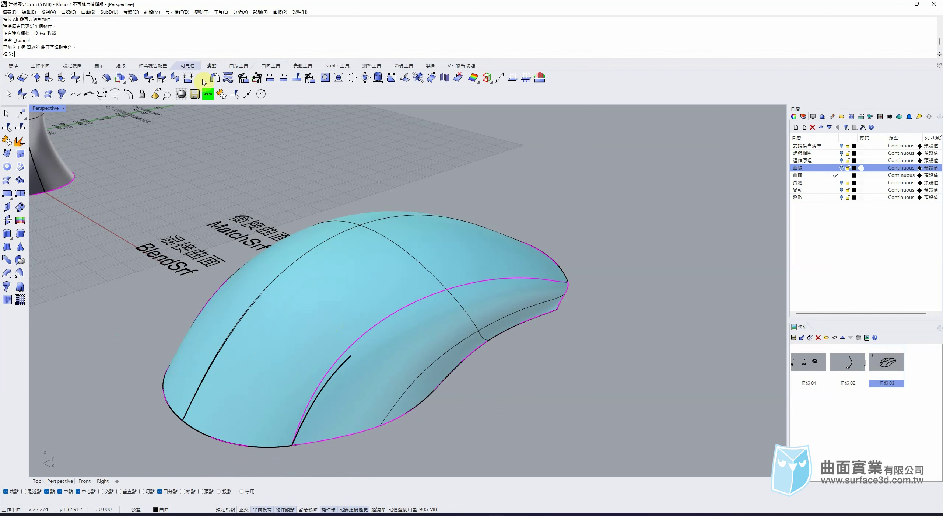
# Pull the top surface's side edge back inward about 10.5 units with smooth (平滑) ExtendSrf
pyautogui.click(21, 78)
pyautogui.click(449, 294)
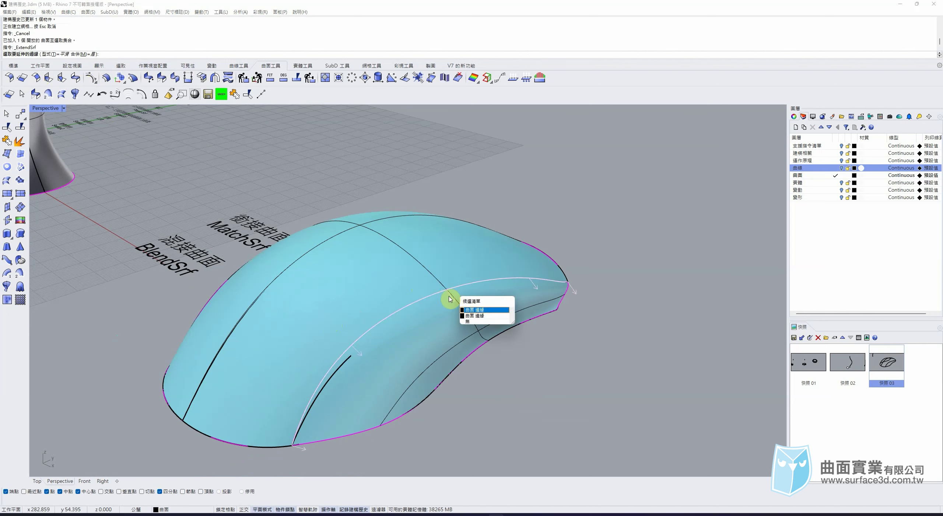
pyautogui.click(475, 318)
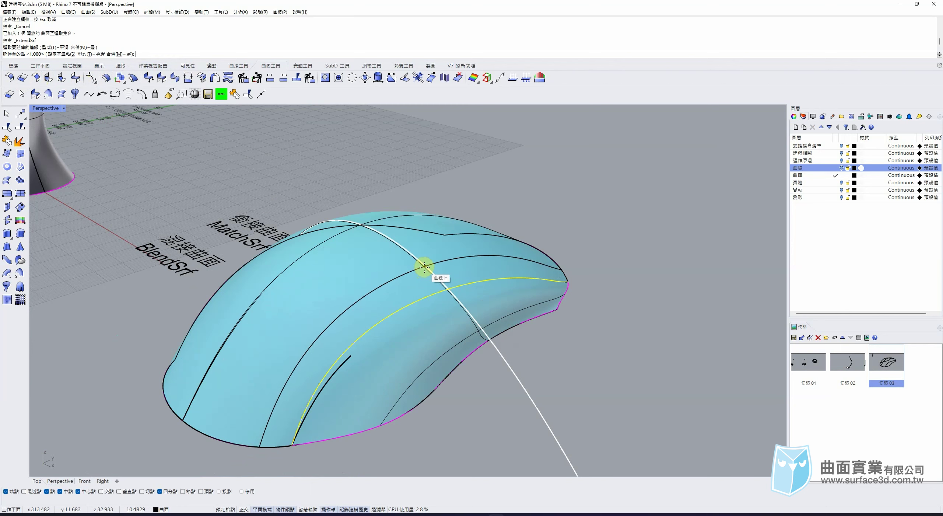
pyautogui.click(425, 267)
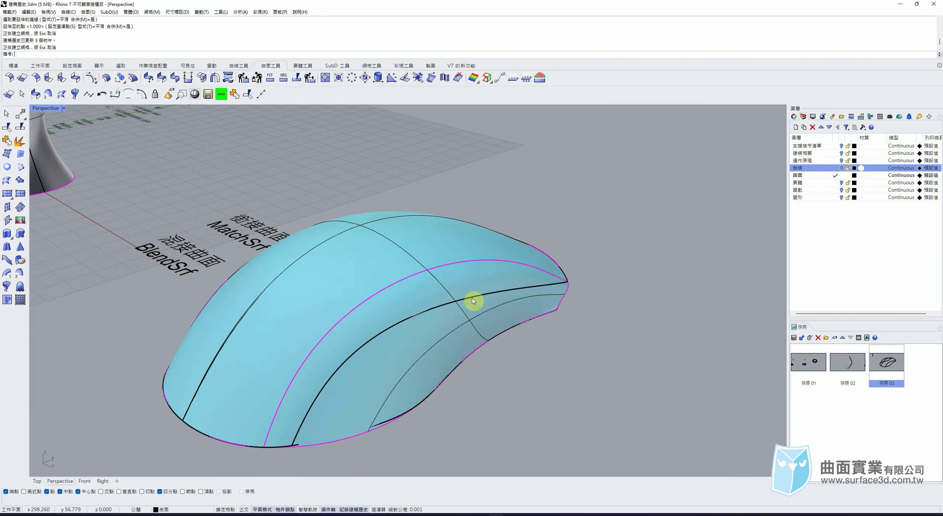
# Extend the second coincident surface edge along the mouse's side outward with smooth (平滑) ExtendSrf
pyautogui.rightClick(419, 273)
pyautogui.click(425, 274)
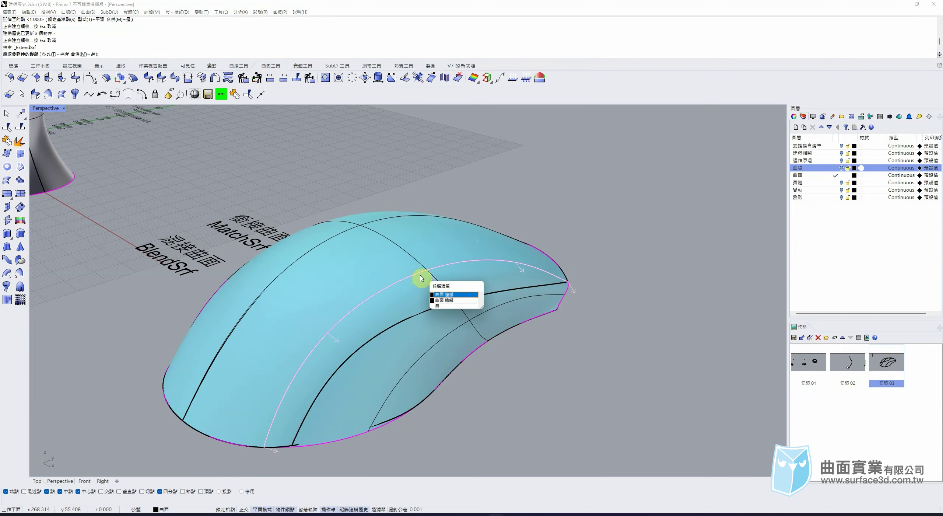
pyautogui.click(446, 300)
pyautogui.click(442, 320)
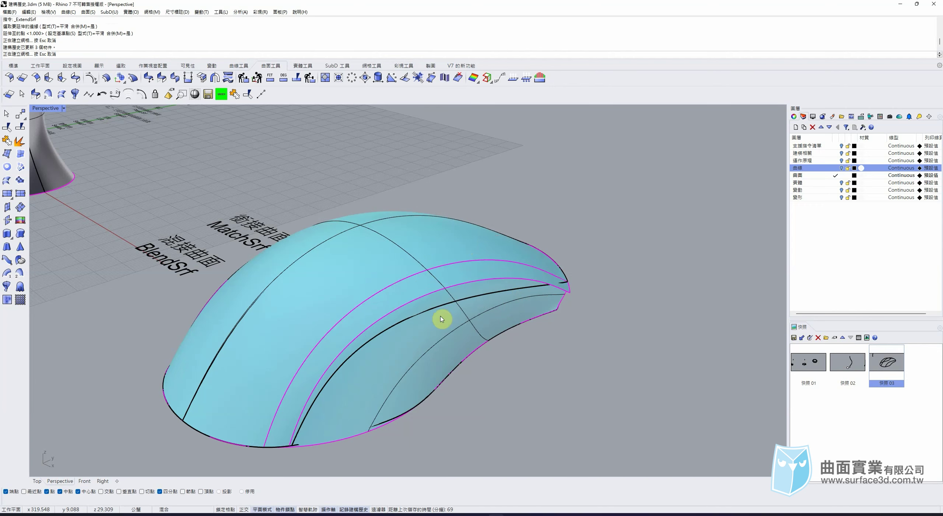
# Create the mouse's side surface with Sweep2, using the upper and lower side curves as rails and the short end line as cross-section
pyautogui.moveTo(508, 303); pyautogui.dragTo(589, 311, button='right')
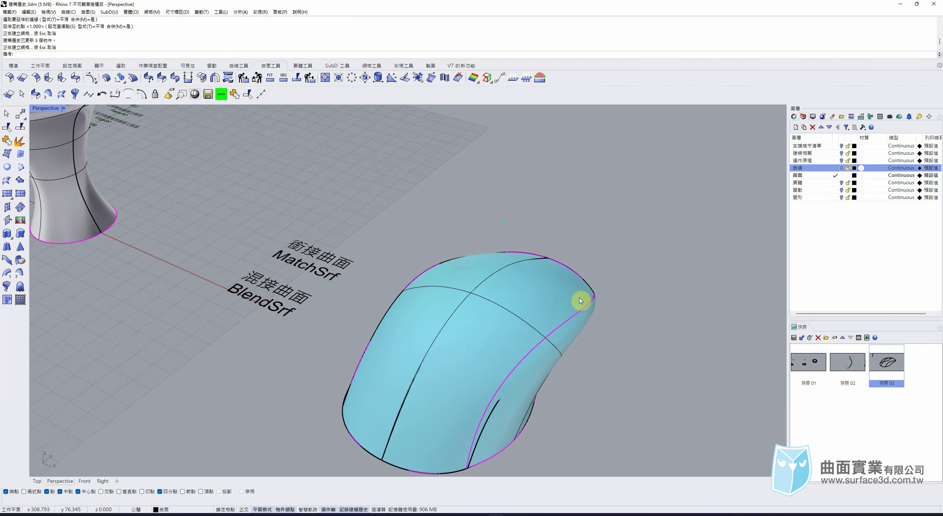
pyautogui.moveTo(355, 299); pyautogui.dragTo(531, 251, button='right')
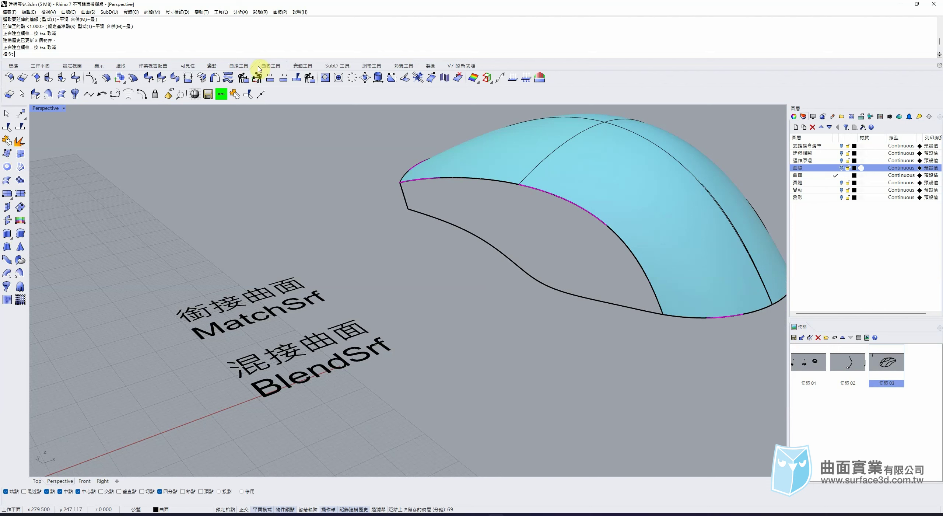
pyautogui.click(20, 272)
pyautogui.click(519, 267)
pyautogui.click(594, 221)
pyautogui.click(628, 239)
pyautogui.click(403, 199)
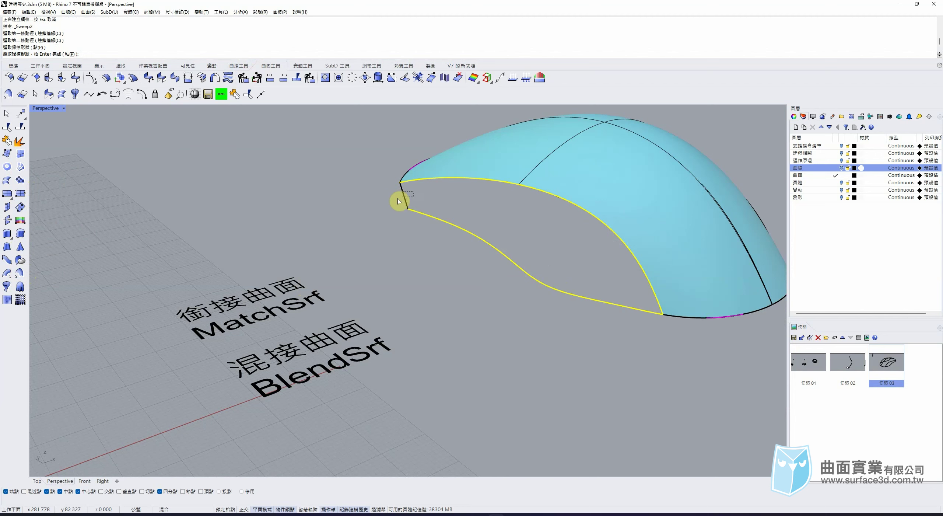
pyautogui.rightClick(502, 261)
pyautogui.click(698, 296)
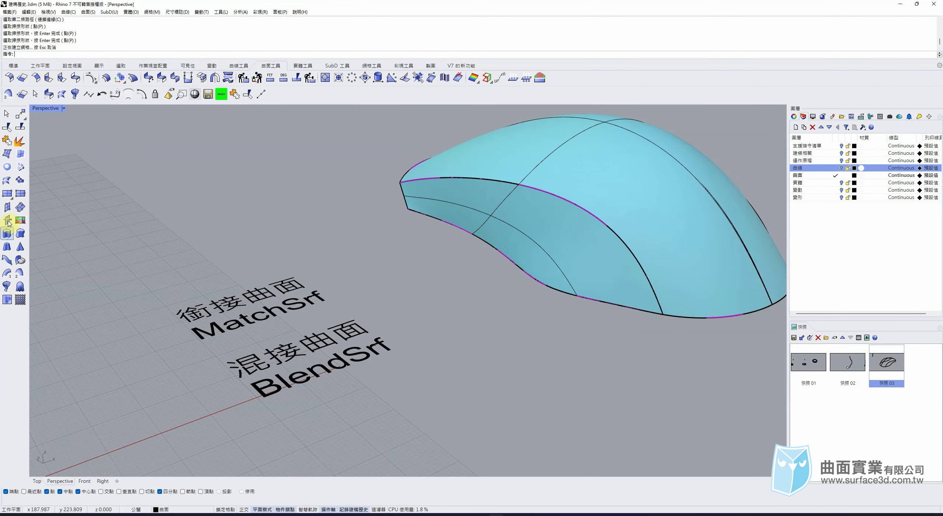
# Create a pipe with flat caps and a radius of about 6.457 along the seam between the top and side surfaces
pyautogui.click(302, 66)
pyautogui.click(20, 233)
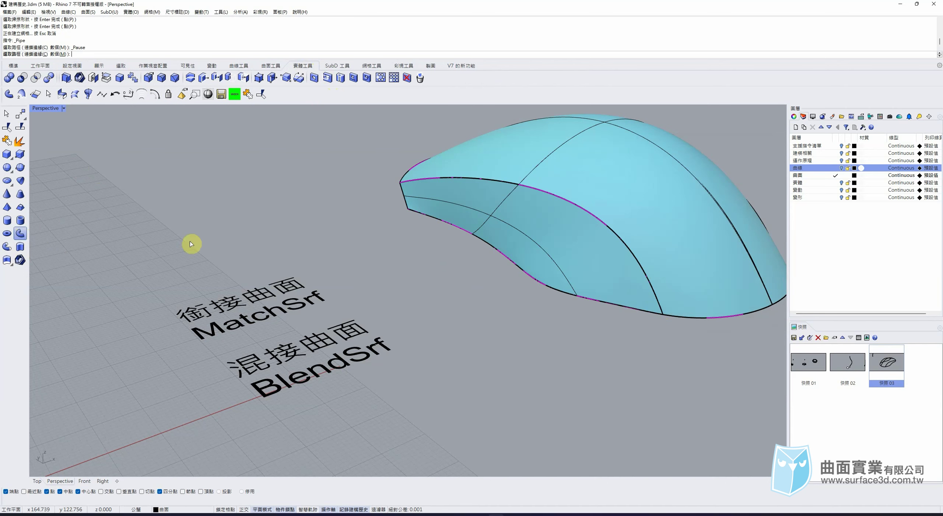
pyautogui.click(548, 198)
pyautogui.click(589, 217)
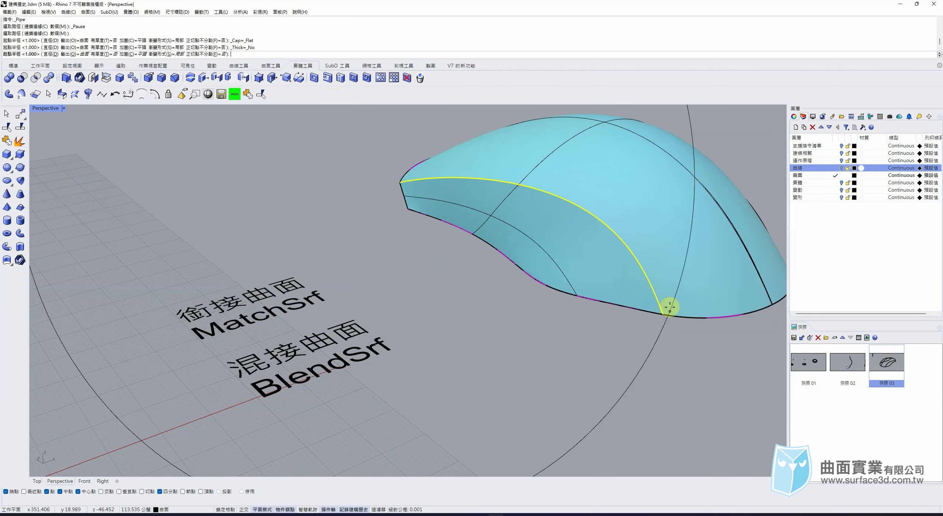
pyautogui.click(416, 192)
pyautogui.click(417, 192)
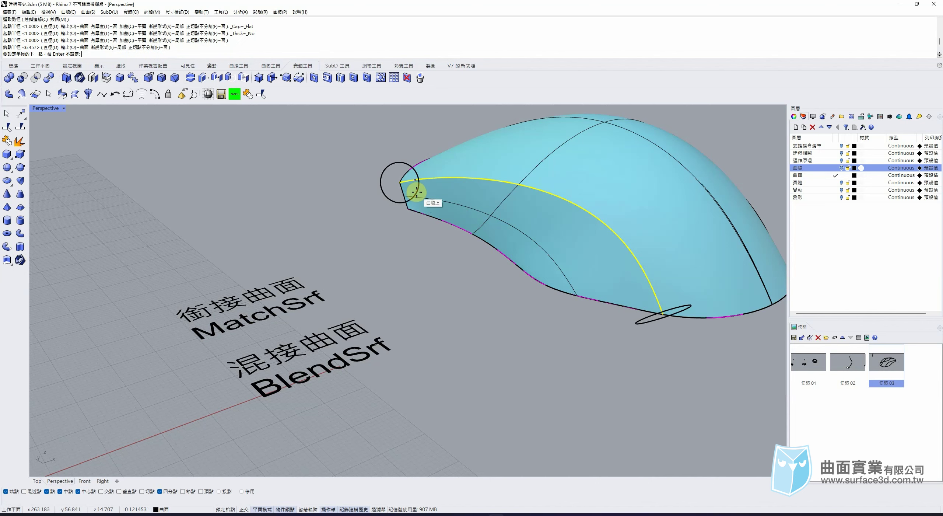
pyautogui.press('Return')
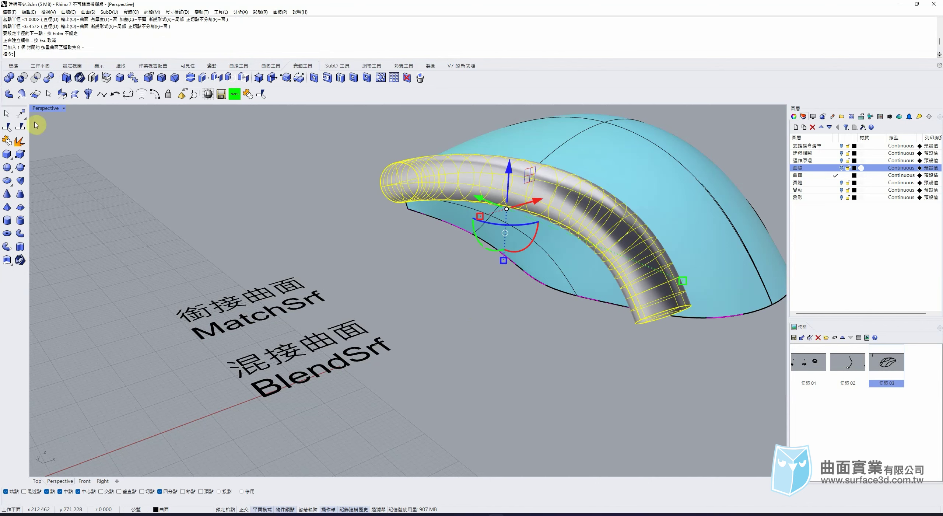
# Explode the pipe and delete its two end caps
pyautogui.click(24, 145)
pyautogui.click(468, 299)
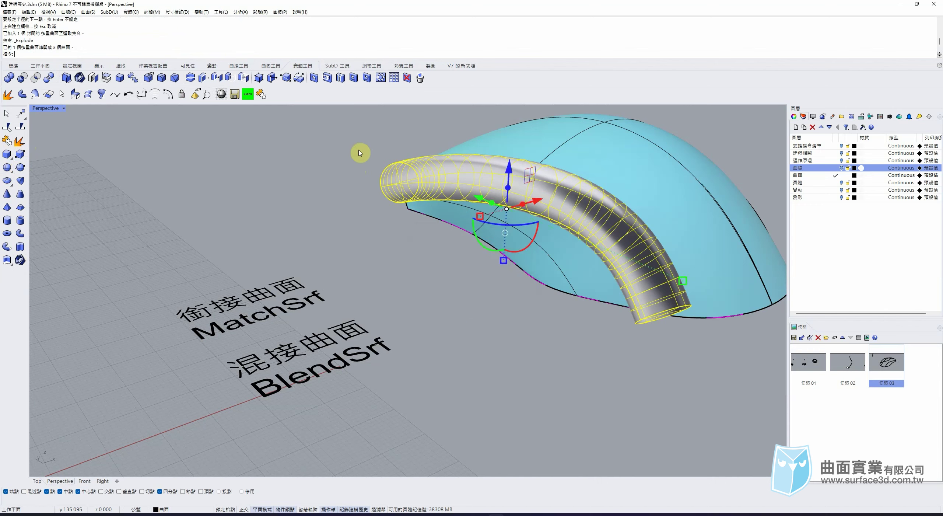
pyautogui.keyDown('shift'); pyautogui.click(670, 312); pyautogui.keyUp('shift')
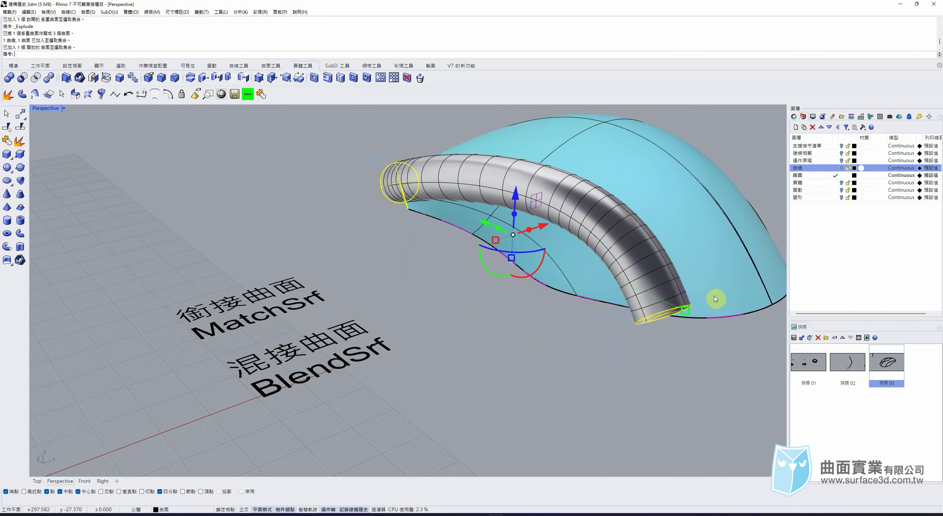
pyautogui.press('Delete')
pyautogui.click(466, 288)
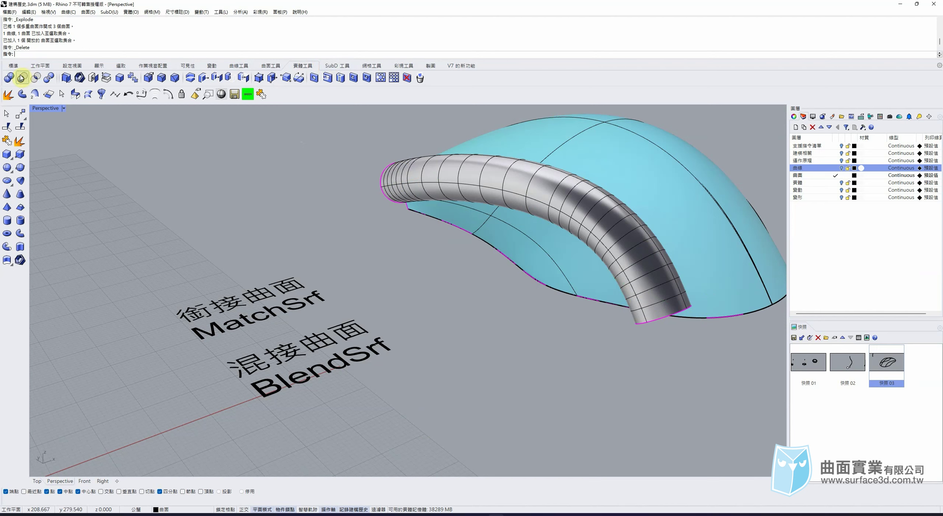
# Extend both open ends of the pipe beyond the mouse surfaces with smooth (平滑) ExtendSrf
pyautogui.click(269, 66)
pyautogui.click(22, 78)
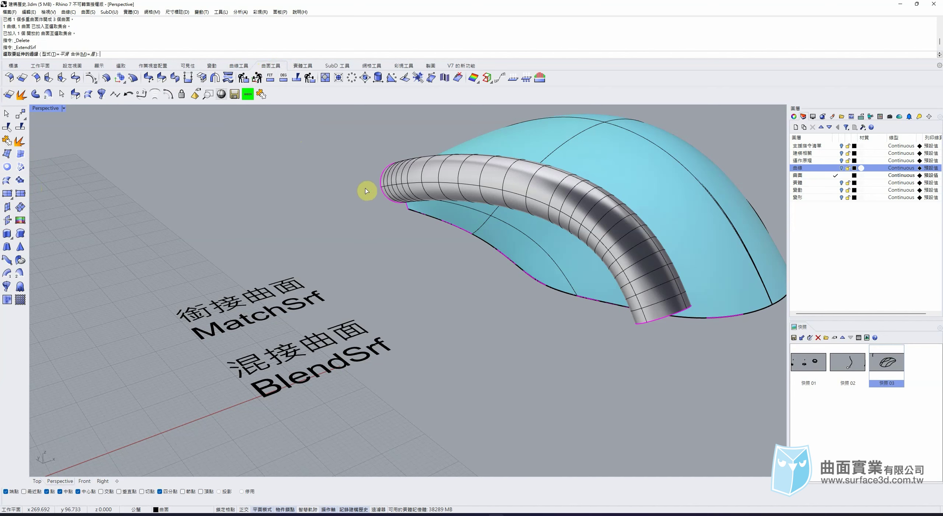
pyautogui.click(380, 185)
pyautogui.click(384, 192)
pyautogui.click(667, 318)
pyautogui.rightClick(667, 318)
pyautogui.click(667, 318)
pyautogui.click(676, 349)
# Split the top and side surfaces using the extended pipe as the cutting object
pyautogui.click(668, 259)
pyautogui.click(689, 244)
pyautogui.keyDown('shift'); pyautogui.click(563, 255); pyautogui.keyUp('shift')
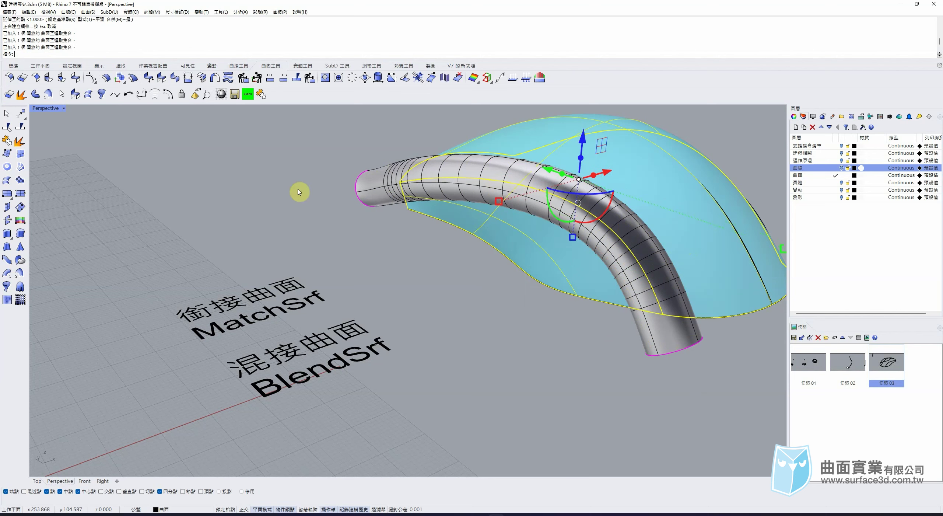
pyautogui.click(24, 141)
pyautogui.click(548, 201)
pyautogui.rightClick(664, 364)
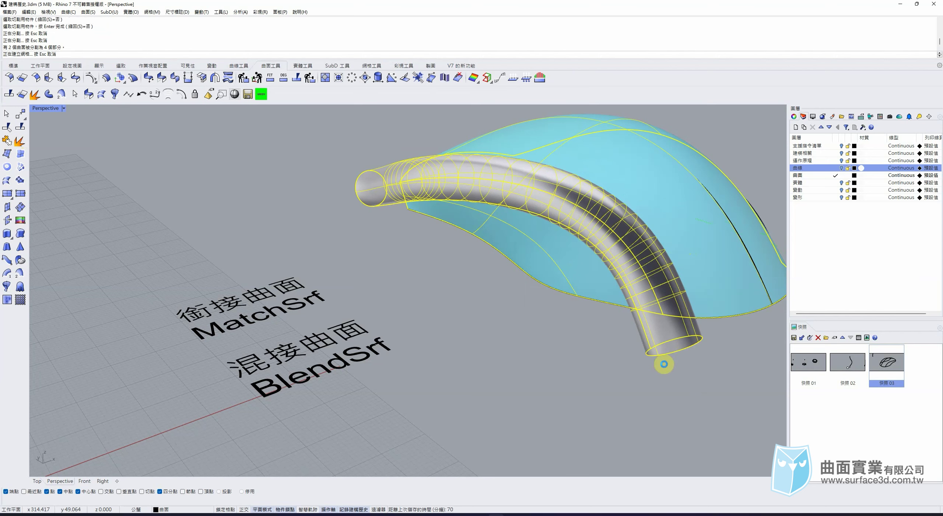
# Delete the pipe and the two split-off surface strips along the seam to open a gap
pyautogui.click(466, 276)
pyautogui.click(493, 322)
pyautogui.click(638, 290)
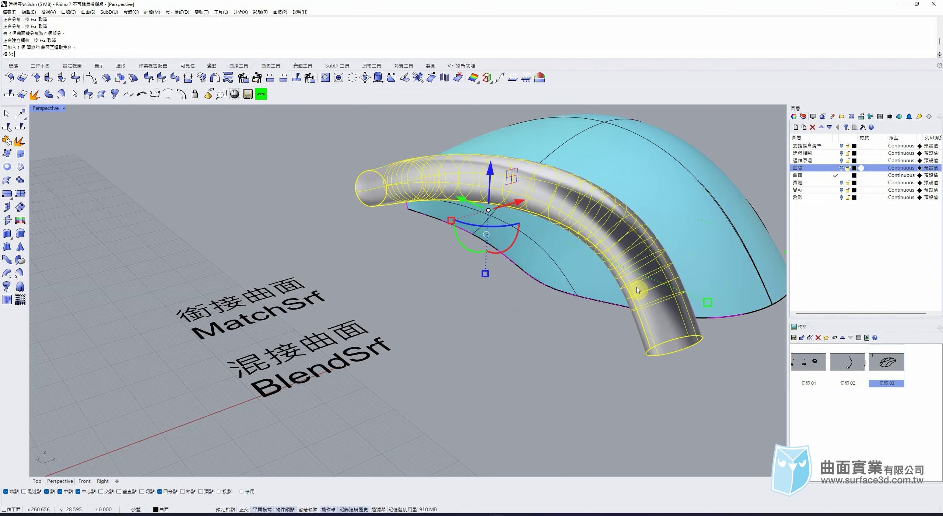
pyautogui.press('Delete')
pyautogui.click(647, 291)
pyautogui.press('Delete')
pyautogui.click(666, 290)
pyautogui.press('Delete')
pyautogui.moveTo(586, 271); pyautogui.dragTo(450, 284, button='right')
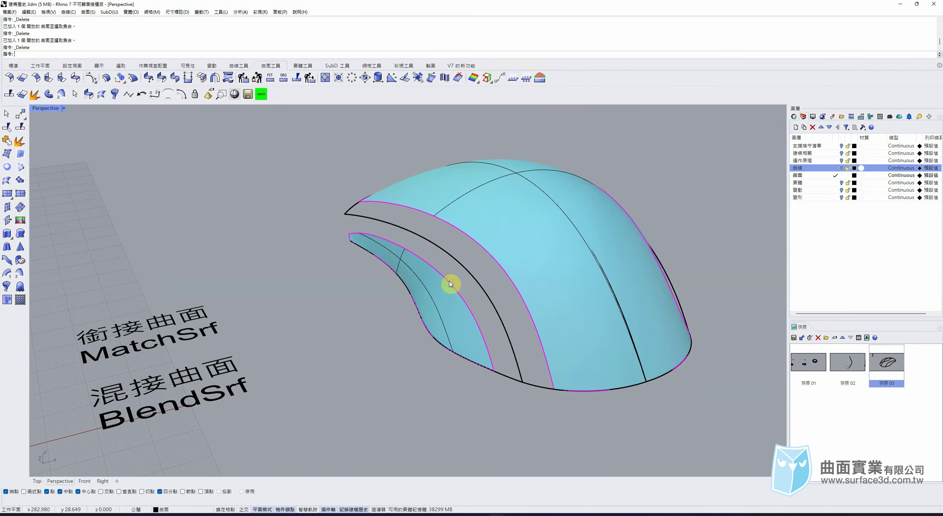
pyautogui.click(75, 78)
pyautogui.click(489, 355)
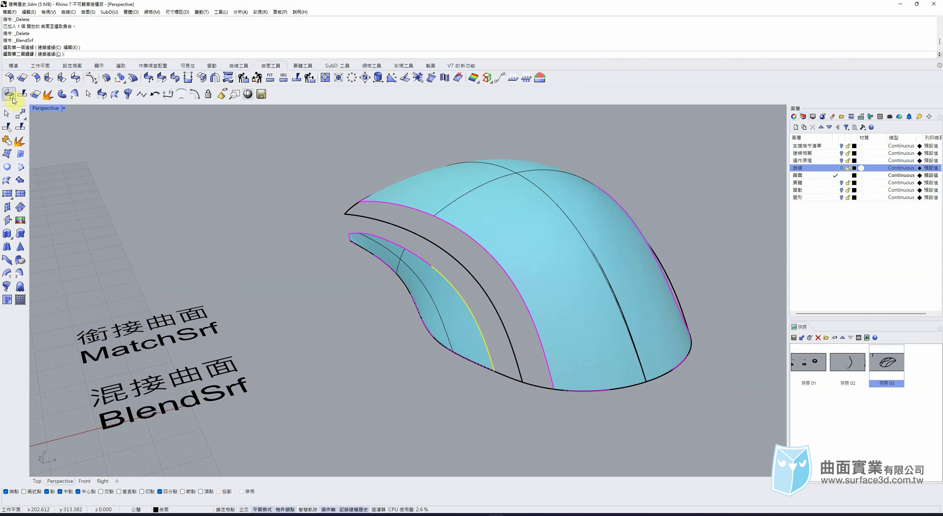
pyautogui.click(75, 79)
# Blend the gap edges of the side and top surfaces with BlendSrf, using chained edges (連鎖邊緣) and curvature (曲率) continuity on both sides
pyautogui.click(75, 79)
pyautogui.click(48, 54)
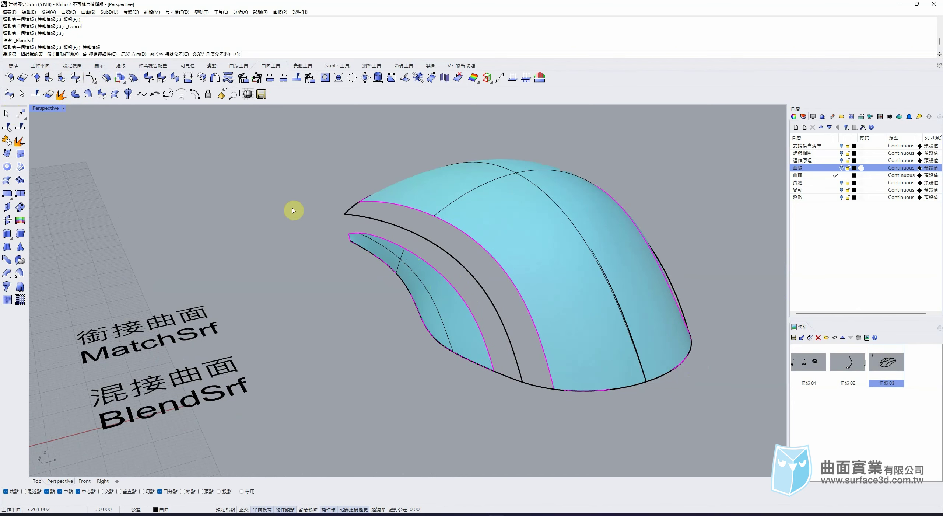
pyautogui.click(492, 353)
pyautogui.press('Return')
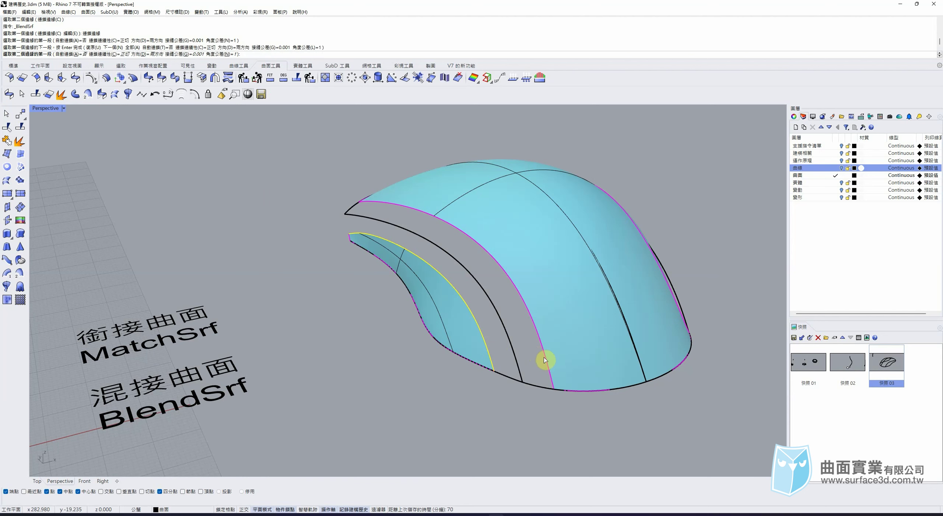
pyautogui.click(546, 357)
pyautogui.press('Return')
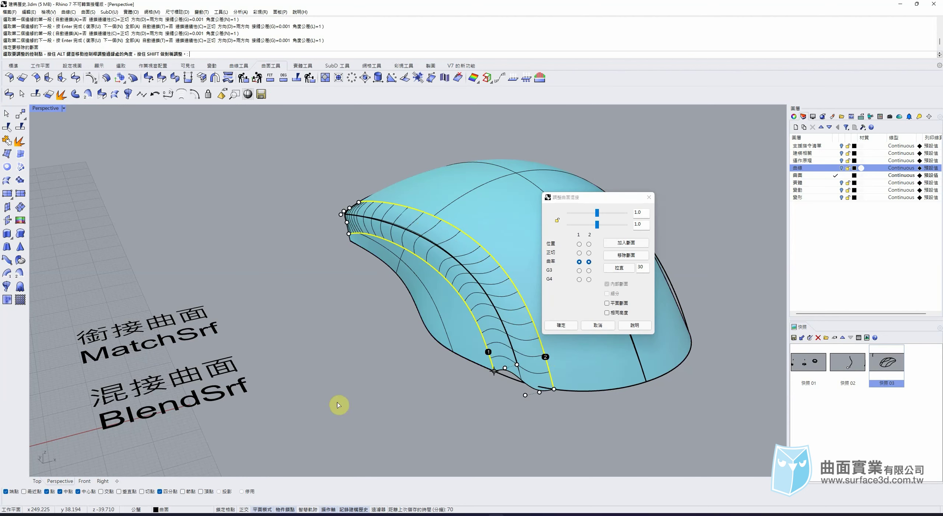
pyautogui.click(561, 325)
# Shift the side surface slightly in several directions to test that the blend surface follows it
pyautogui.click(415, 299)
pyautogui.moveTo(439, 267); pyautogui.dragTo(436, 268)
pyautogui.moveTo(401, 239); pyautogui.dragTo(401, 249)
pyautogui.moveTo(435, 275); pyautogui.dragTo(435, 275)
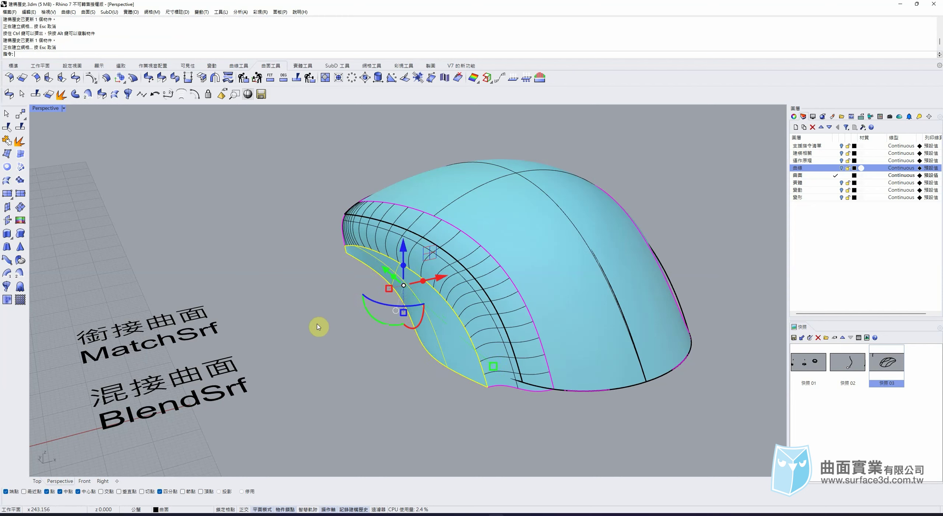
# Delete the blend surface and turn off continuous History recording
pyautogui.click(459, 313)
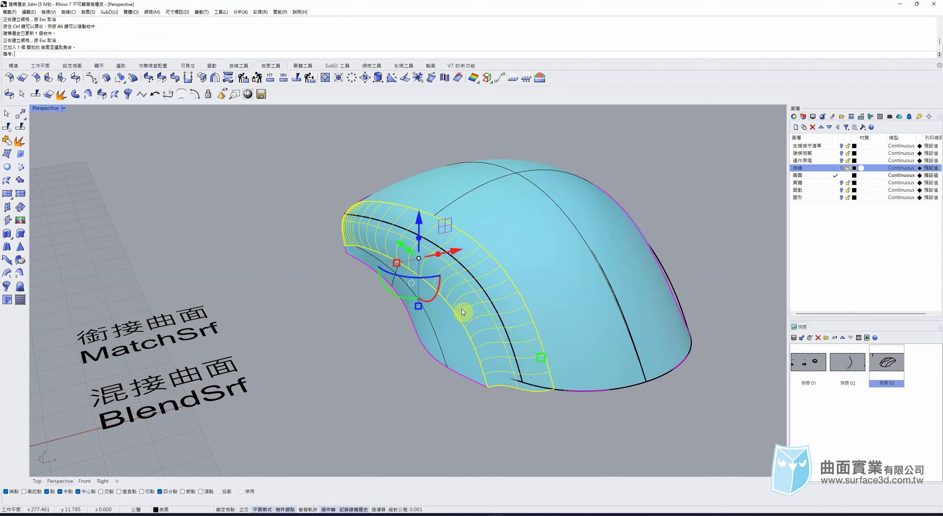
pyautogui.press('Delete')
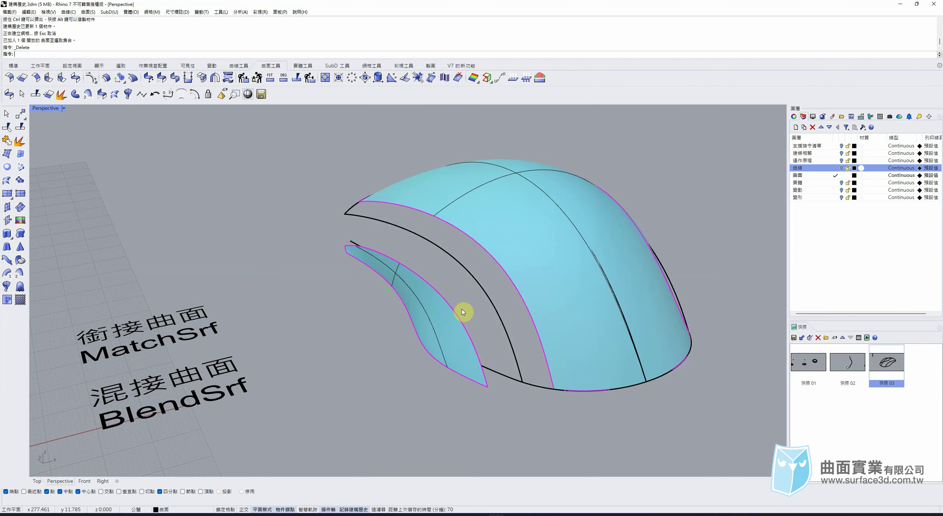
pyautogui.click(359, 512)
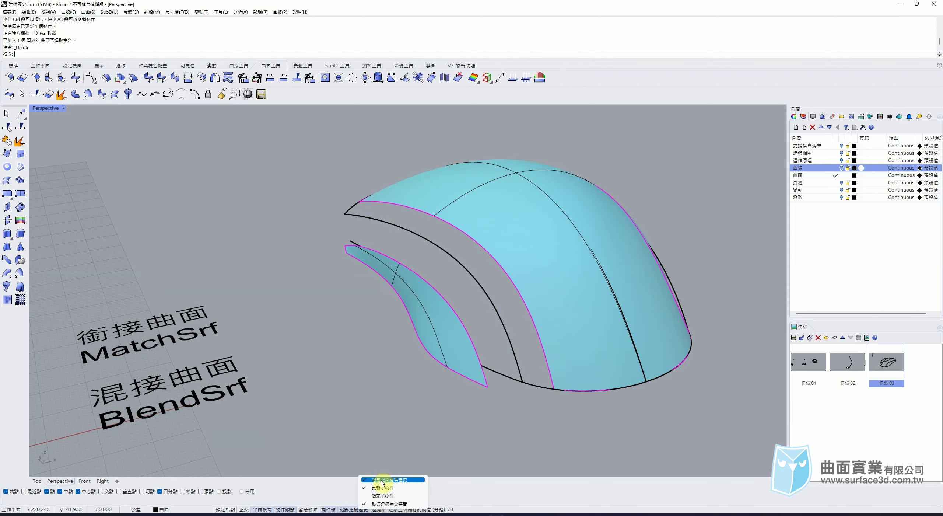
pyautogui.click(363, 481)
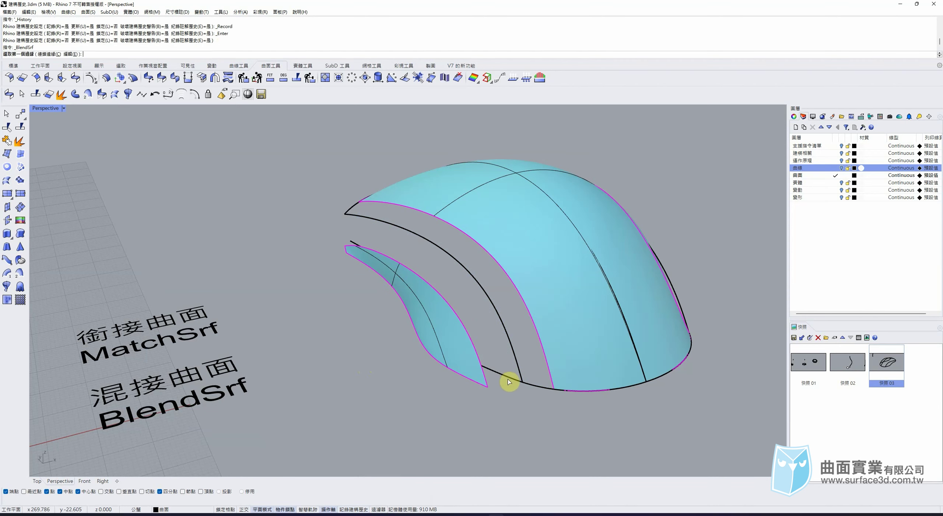
# Blend the chained gap edges of the side and top surfaces again with BlendSrf, without recording History
pyautogui.click(68, 78)
pyautogui.click(478, 364)
pyautogui.press('Return')
pyautogui.click(545, 362)
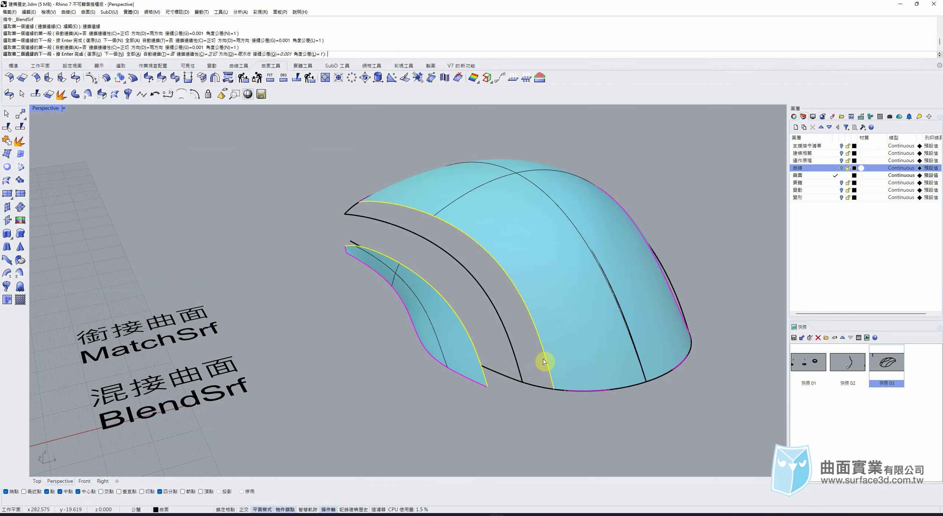
pyautogui.press('Return')
pyautogui.press('Return')
# Move the side surface away from the unrecorded blend and undo the move
pyautogui.click(418, 330)
pyautogui.moveTo(429, 330); pyautogui.dragTo(400, 346)
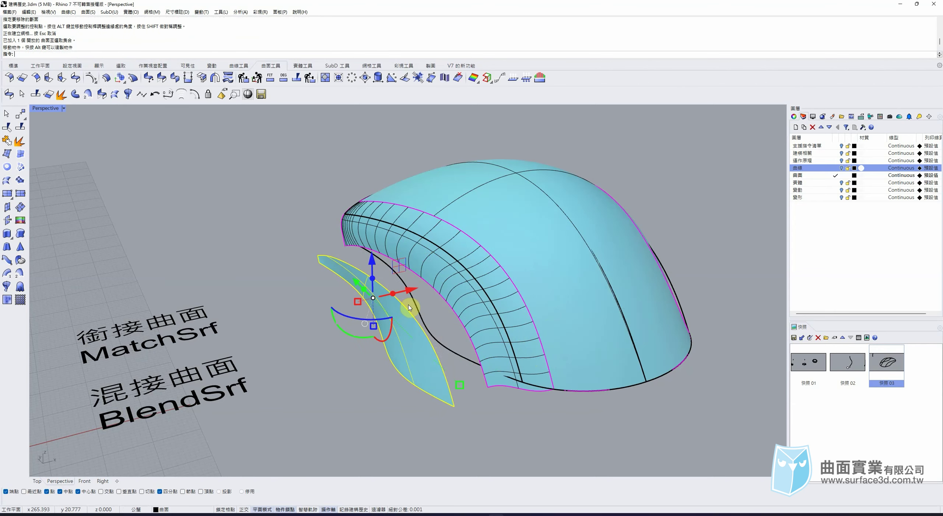
pyautogui.hotkey('ctrl', 'z')
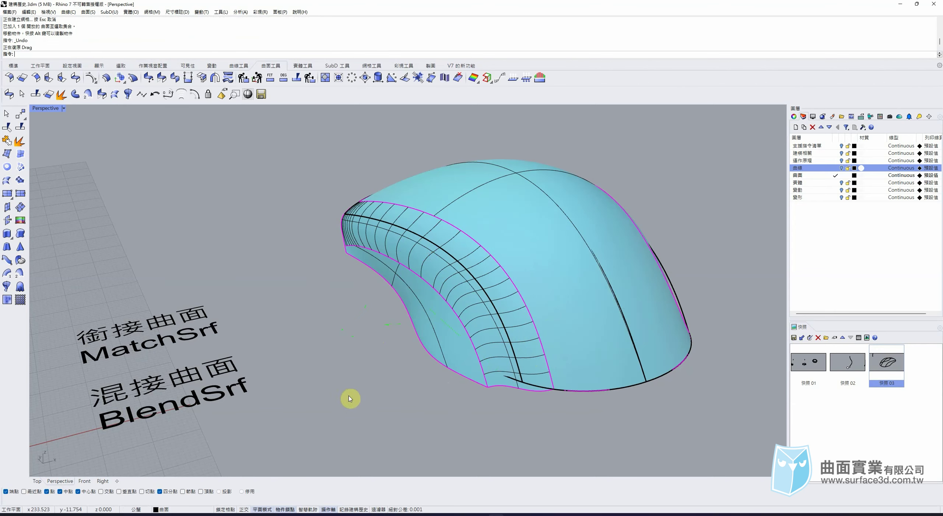
# Try to edit the unrecorded blend surface with BlendSrf's edit (編輯) option and select that surface
pyautogui.click(76, 79)
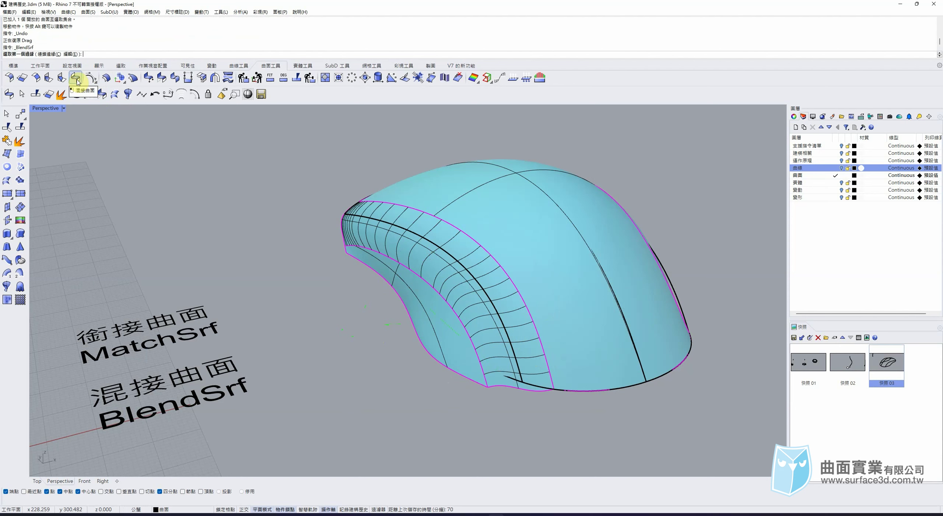
pyautogui.click(70, 54)
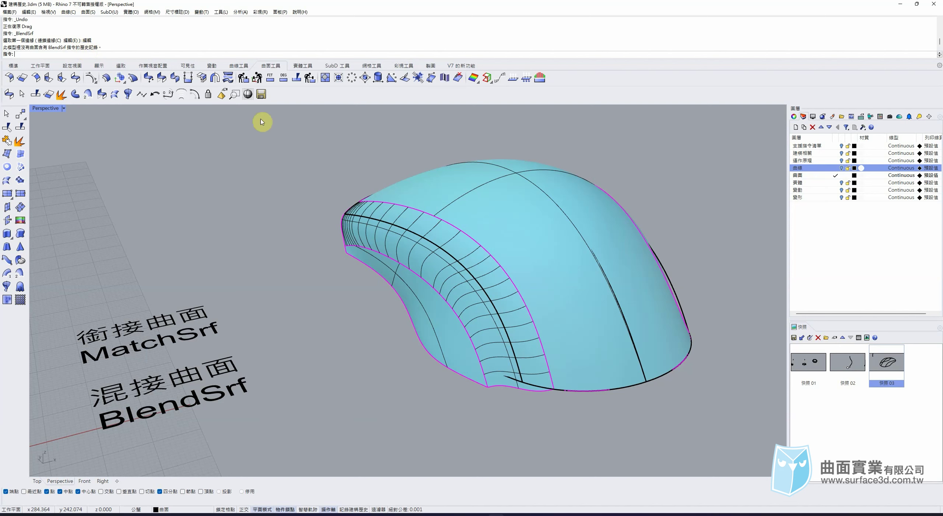
pyautogui.click(531, 356)
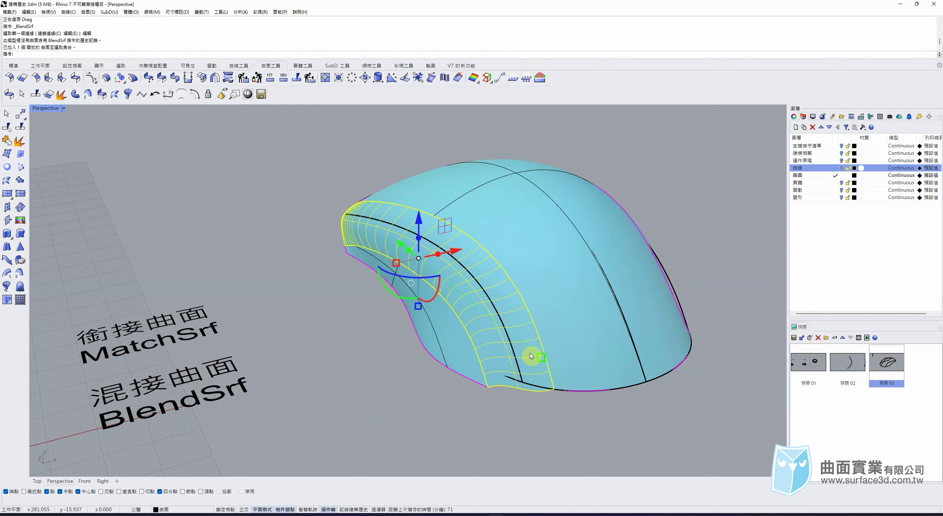
# Undo the unrecorded blend, the deletion of the earlier blend and the side surface's last move
pyautogui.hotkey('ctrl', 'z')
pyautogui.write('Z')
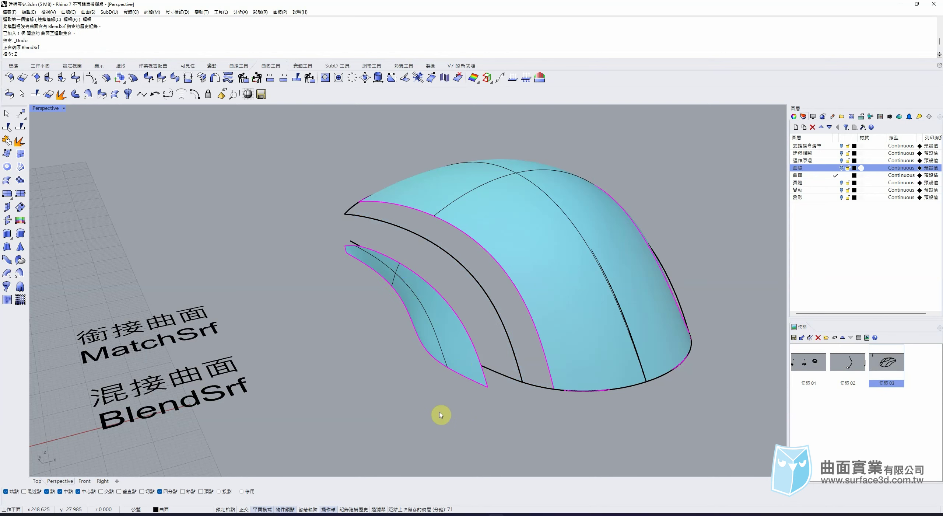
pyautogui.hotkey('ctrl', 'z')
pyautogui.hotkey('ctrl', 'z')
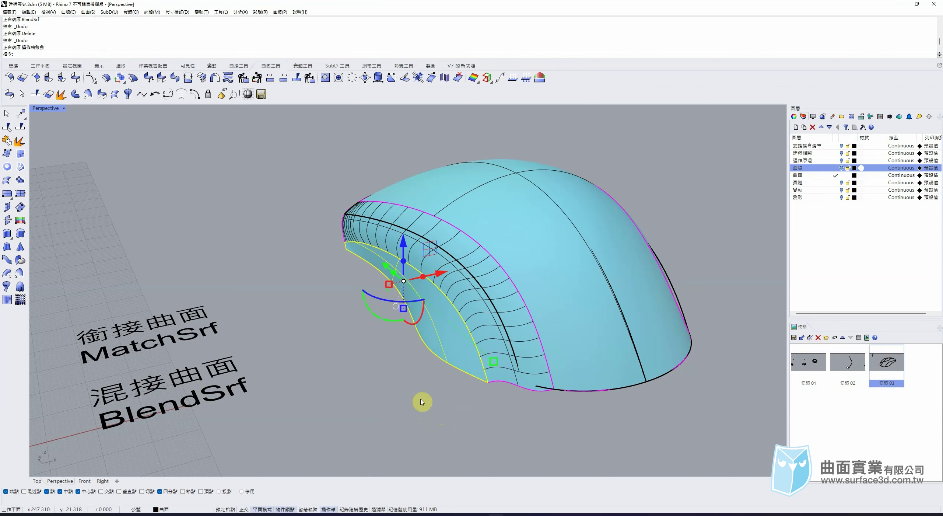
# Undo the side surface's remaining earlier moves, back to its place along the base curve, keeping the recorded blend
pyautogui.hotkey('ctrl', 'z')
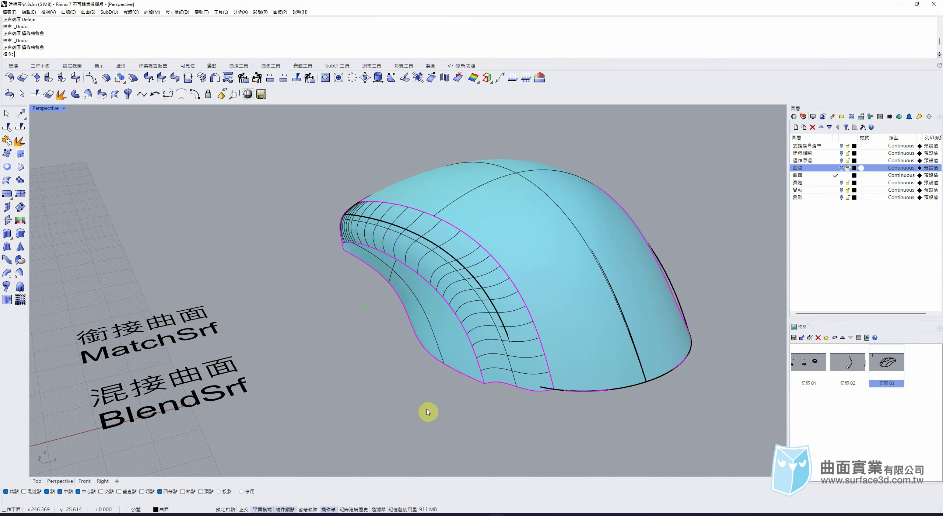
pyautogui.click(505, 364)
pyautogui.press('Delete')
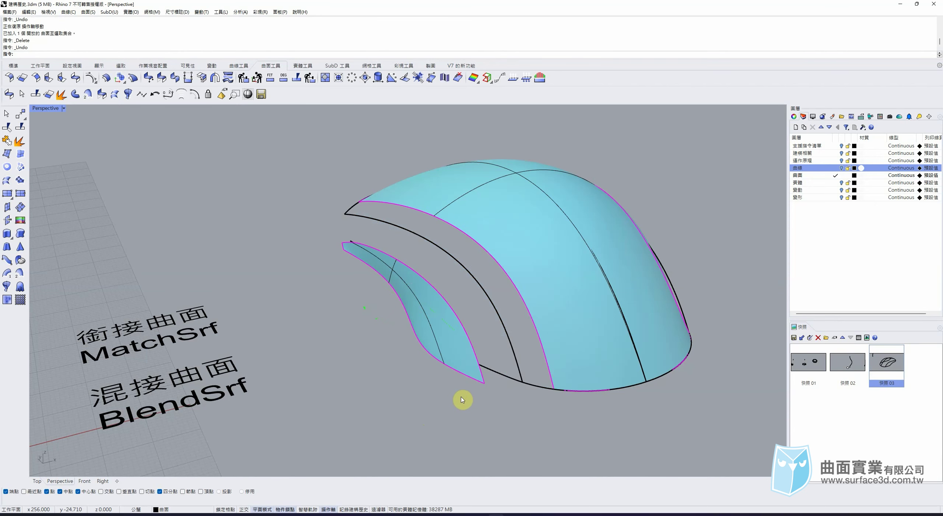
pyautogui.hotkey('ctrl', 'z')
pyautogui.hotkey('ctrl', 'z')
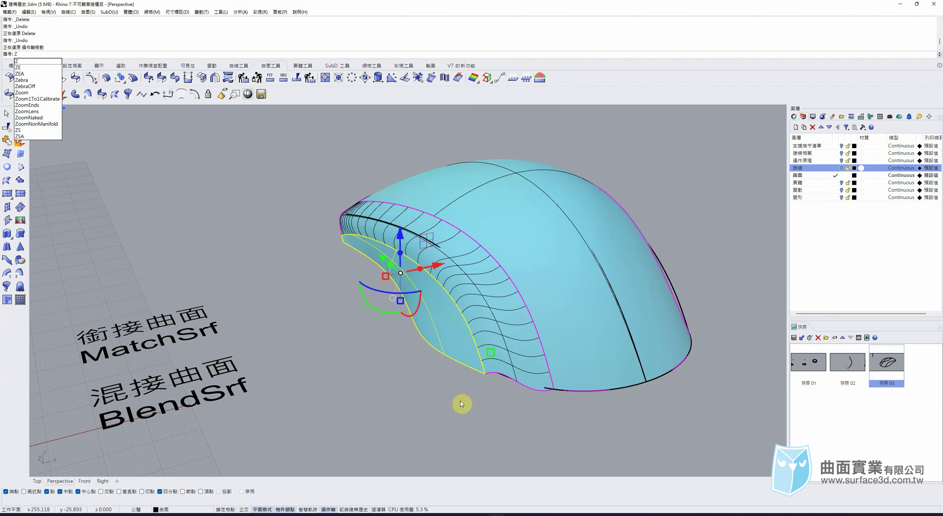
pyautogui.press('Escape')
pyautogui.hotkey('ctrl', 'z')
pyautogui.press('Escape')
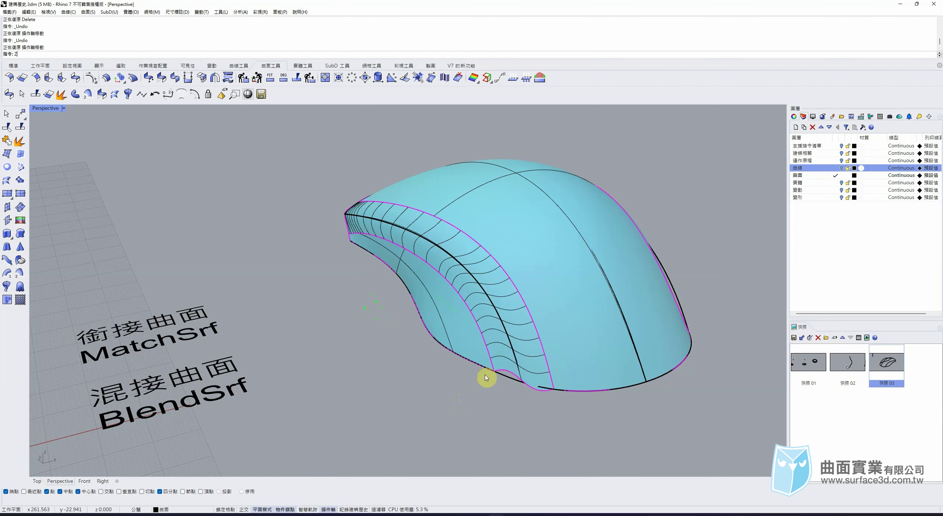
pyautogui.click(500, 358)
pyautogui.press('Delete')
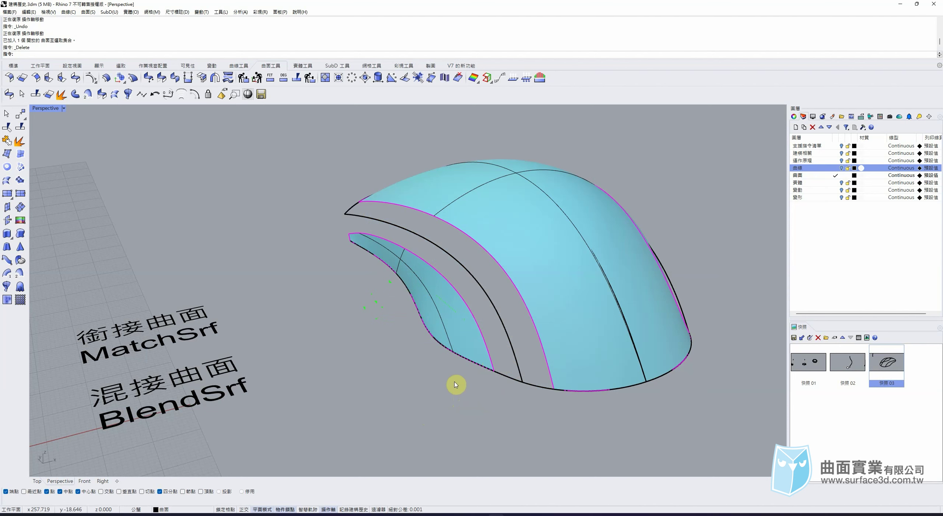
pyautogui.hotkey('ctrl', 'y')
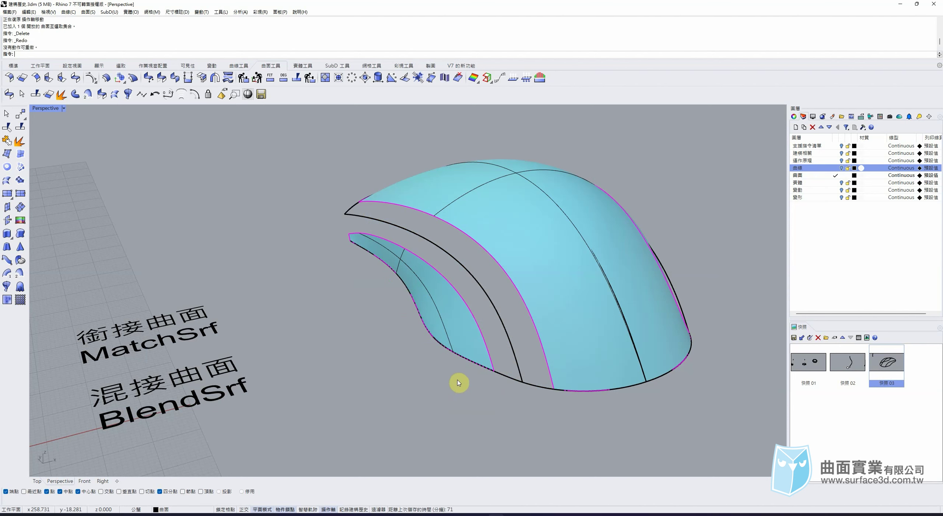
pyautogui.hotkey('ctrl', 'z')
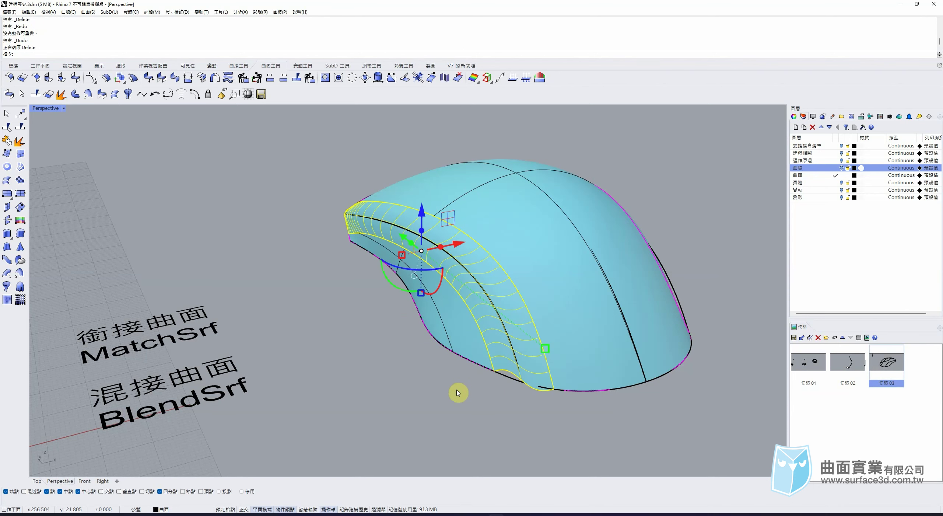
# Move the side surface outward to test its recorded blend and undo the move
pyautogui.moveTo(450, 340); pyautogui.dragTo(420, 354)
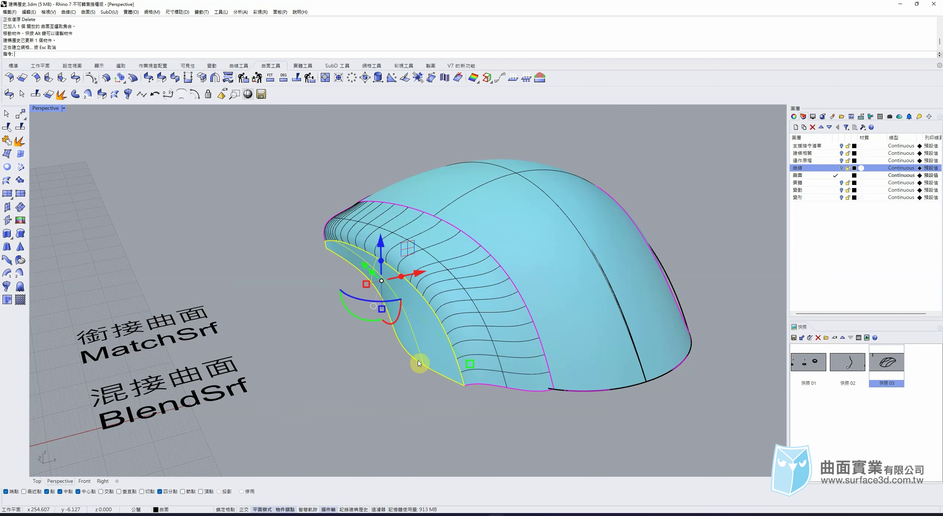
pyautogui.hotkey('ctrl', 'z')
pyautogui.click(347, 424)
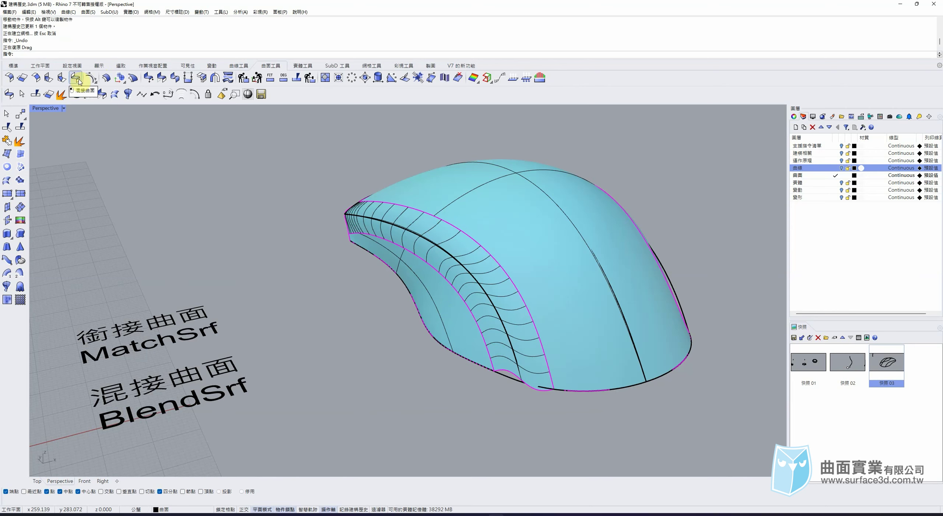
# Edit the recorded blend surface with BlendSrf's edit (編輯) option and add a section across its middle
pyautogui.click(78, 79)
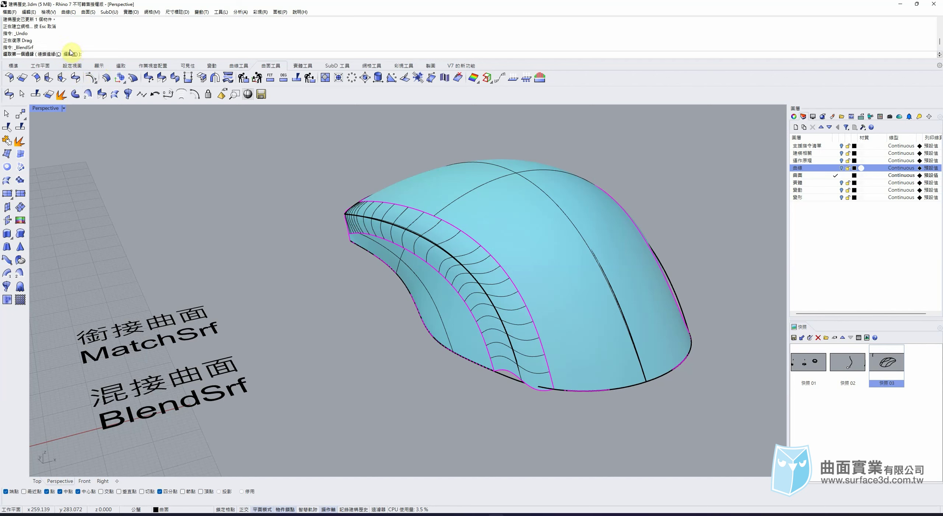
pyautogui.click(70, 55)
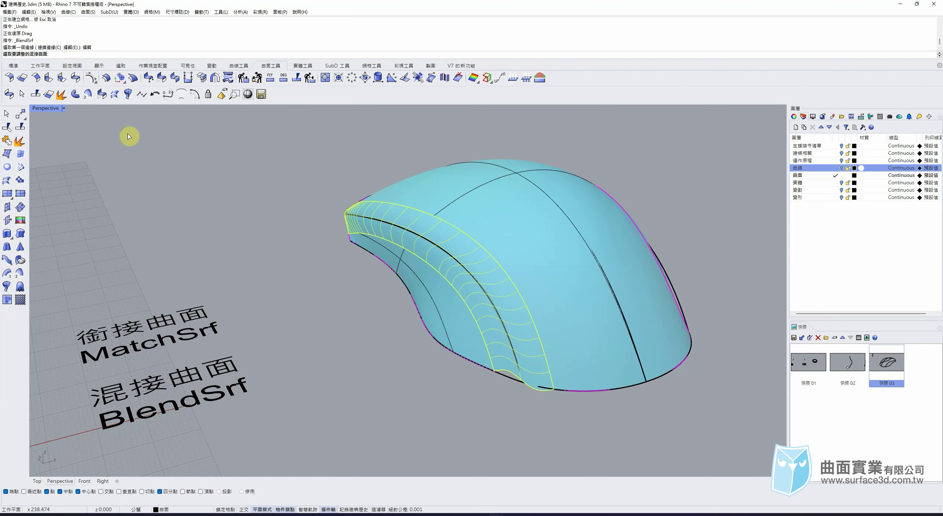
pyautogui.click(508, 308)
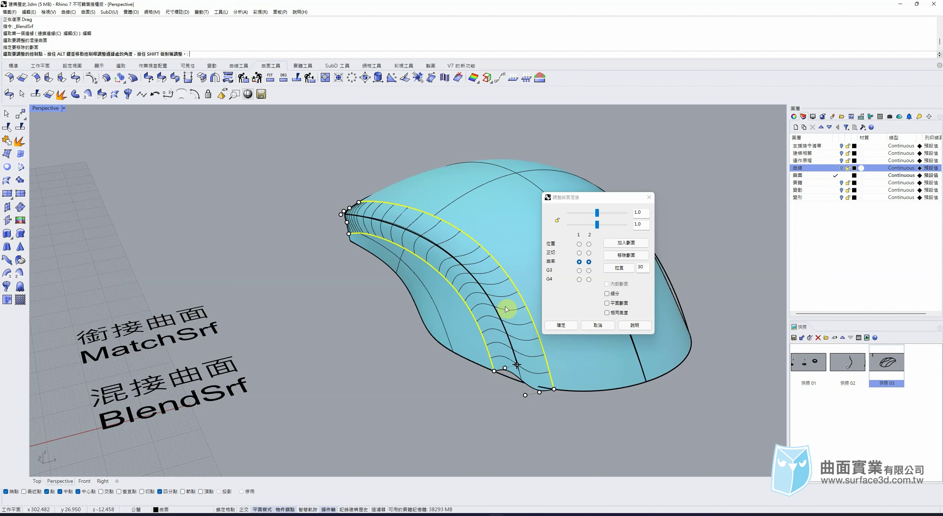
pyautogui.click(626, 242)
pyautogui.click(439, 264)
pyautogui.click(435, 264)
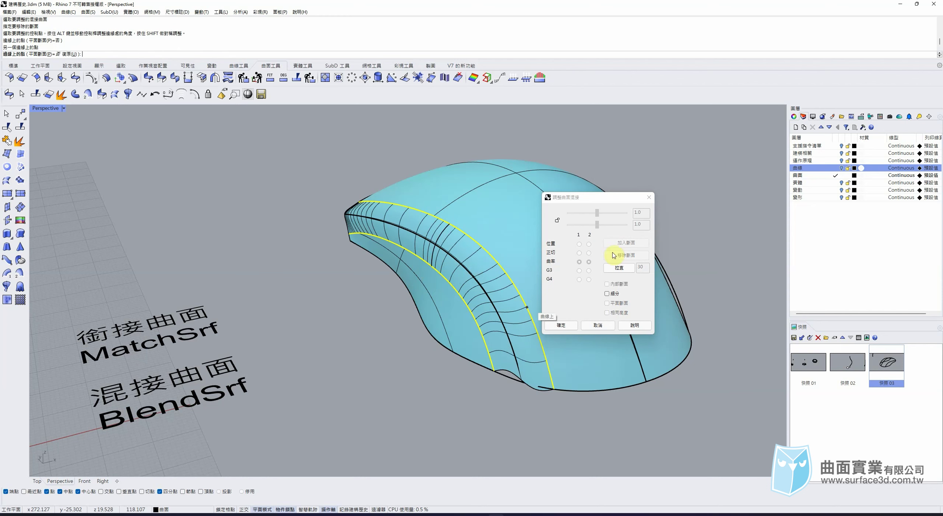
pyautogui.click(561, 326)
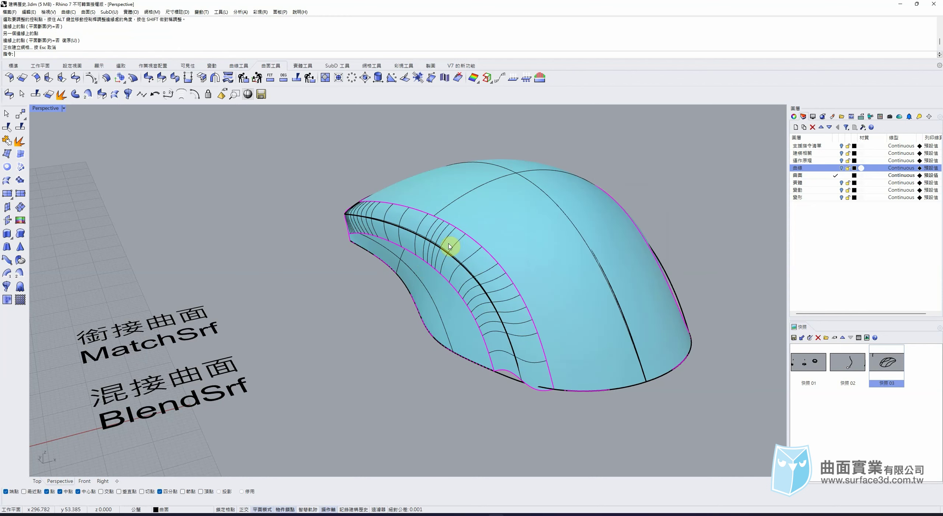
# Move the side surface outward and add another section to its blend with BlendSrf's edit (編輯) option
pyautogui.moveTo(443, 283); pyautogui.dragTo(428, 307)
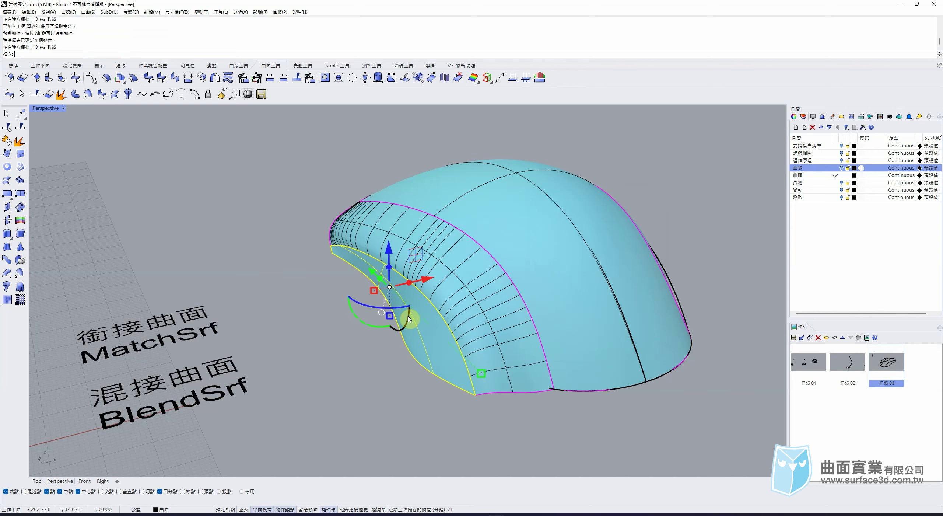
pyautogui.click(79, 80)
pyautogui.click(77, 54)
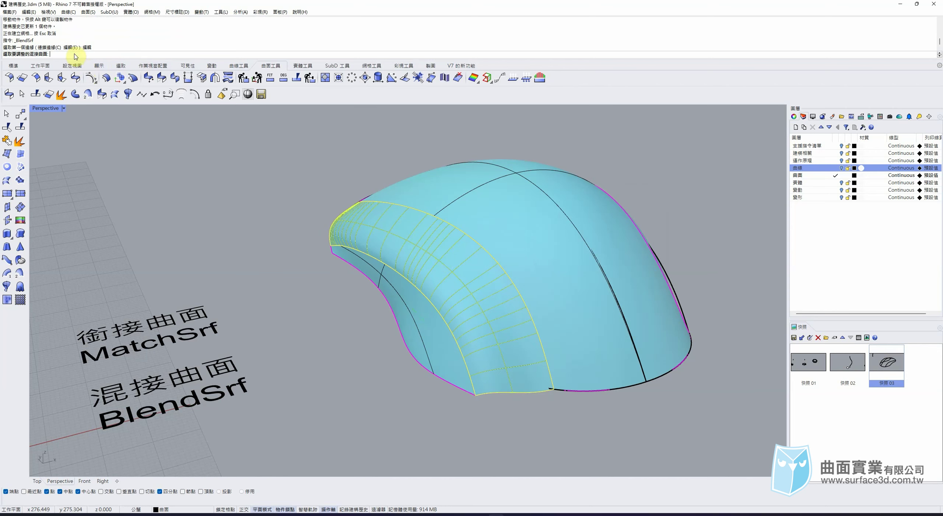
pyautogui.click(435, 263)
pyautogui.click(626, 242)
pyautogui.click(519, 292)
pyautogui.click(446, 320)
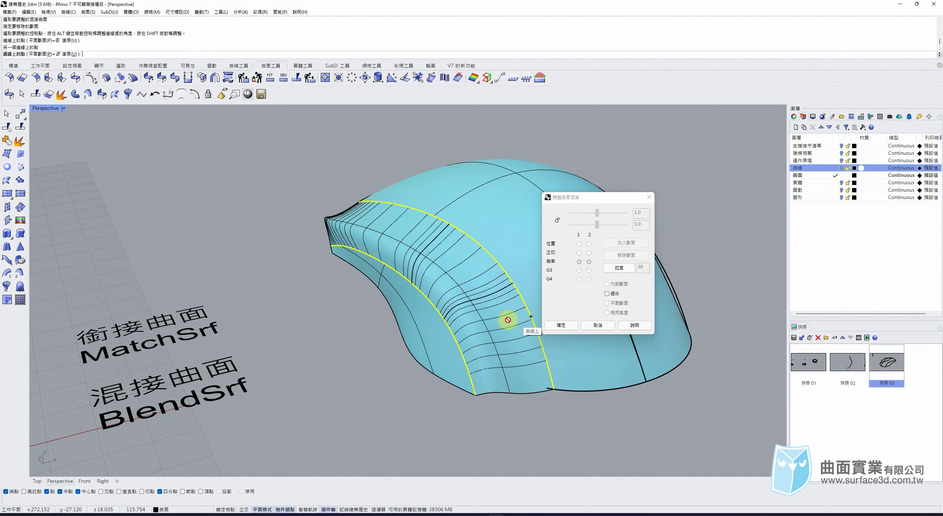
pyautogui.click(561, 325)
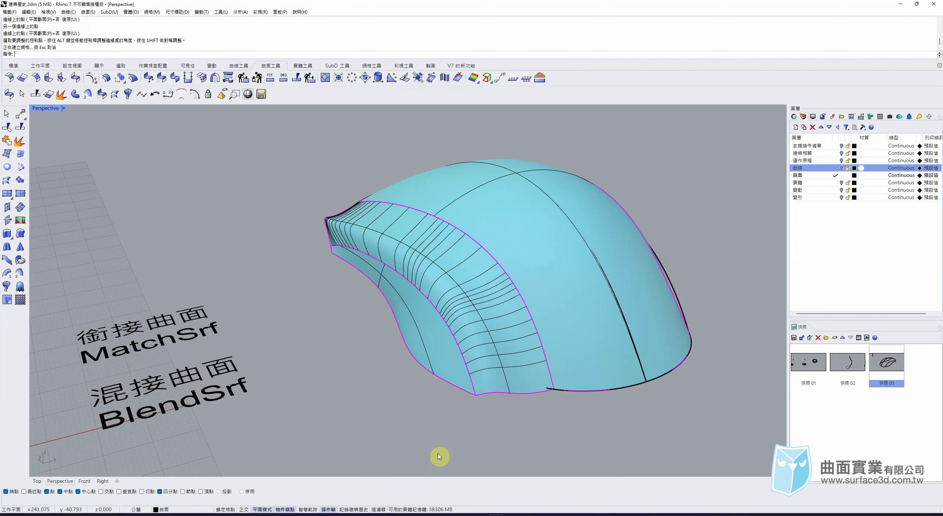
# Move the side surface further down and outward to update the edited blend through History
pyautogui.click(439, 364)
pyautogui.moveTo(388, 256); pyautogui.dragTo(388, 266)
pyautogui.click(381, 344)
pyautogui.click(398, 325)
pyautogui.moveTo(373, 336)
pyautogui.mouseDown()
pyautogui.moveTo(382, 339)
pyautogui.moveTo(361, 331)
pyautogui.mouseUp()
pyautogui.click(347, 362)
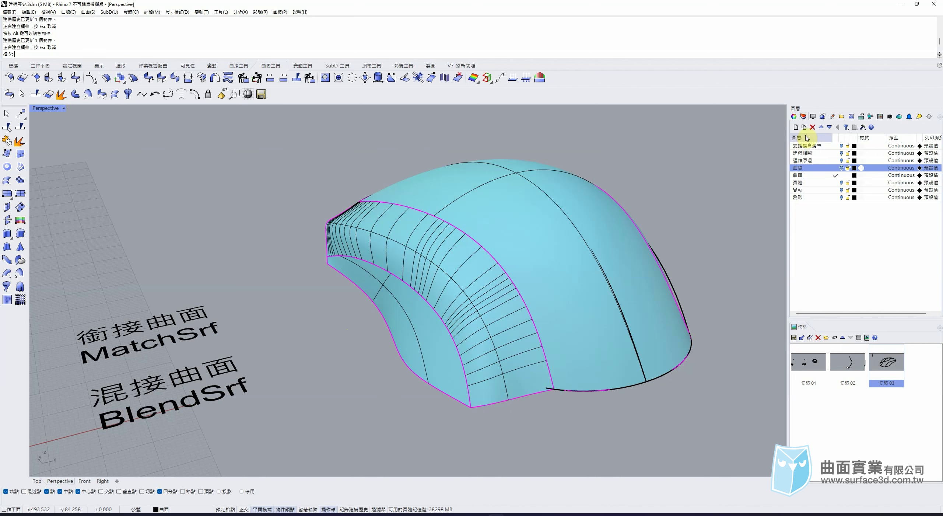
# Make the 實體 layer current and hide the 曲面 layer to bring up the solid examples
pyautogui.click(839, 182)
pyautogui.click(842, 175)
pyautogui.scroll(-10, 564, 215)
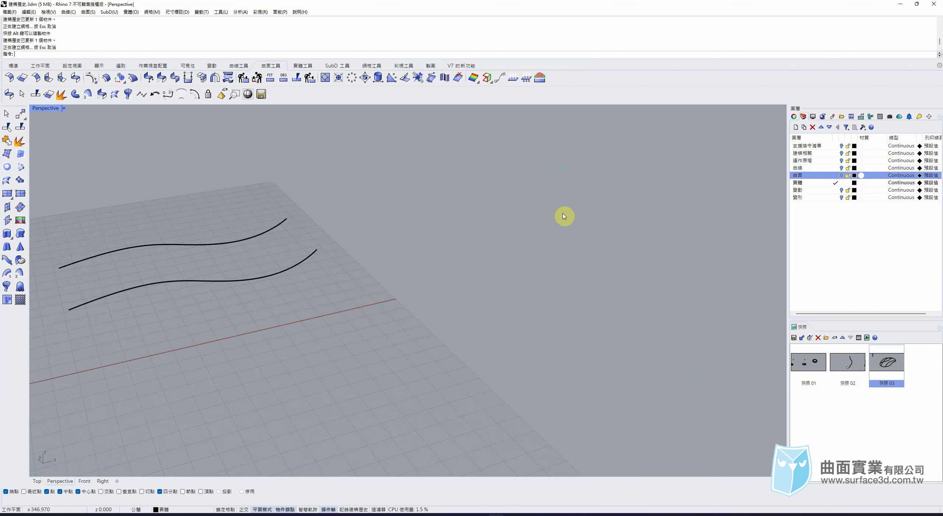
pyautogui.moveTo(501, 223); pyautogui.dragTo(381, 197, button='right')
pyautogui.scroll(2, 382, 197)
pyautogui.scroll(3, 320, 253)
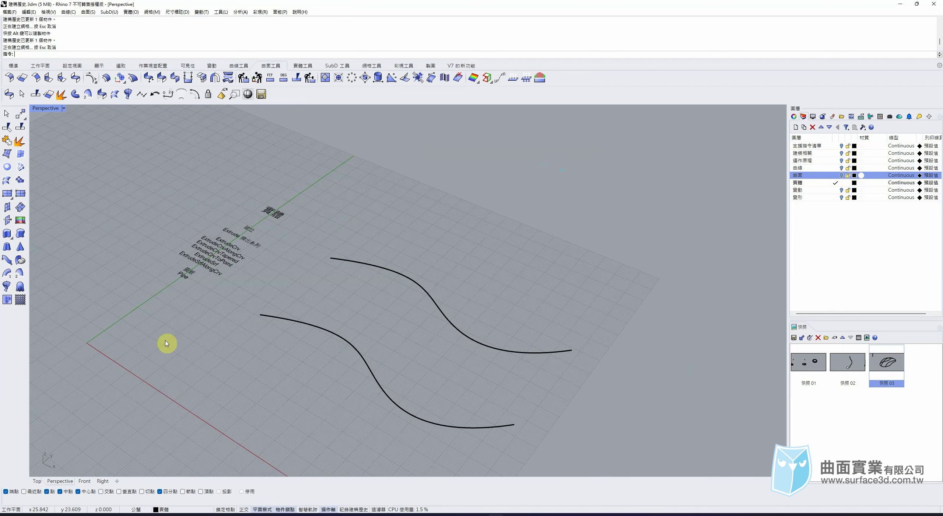
pyautogui.scroll(3, 130, 264)
pyautogui.scroll(3, 129, 263)
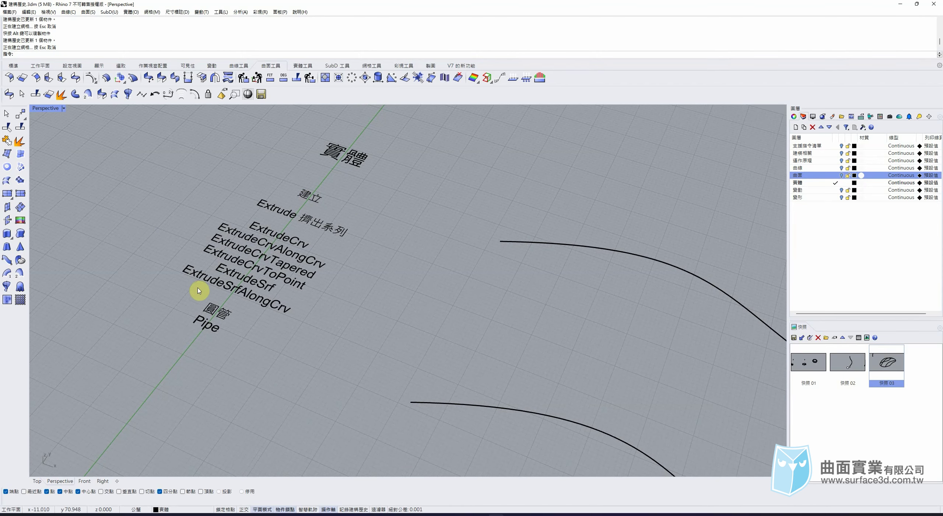
pyautogui.scroll(3, 234, 265)
pyautogui.scroll(-4, 235, 265)
pyautogui.moveTo(354, 291); pyautogui.dragTo(313, 296, button='right')
# Extrude the rear curve about 71 mm upward without recording History and undo the extrusion
pyautogui.moveTo(480, 257); pyautogui.dragTo(394, 313)
pyautogui.moveTo(337, 287)
pyautogui.mouseDown(button='right')
pyautogui.moveTo(350, 286)
pyautogui.moveTo(321, 292)
pyautogui.mouseUp(button='right')
pyautogui.click(303, 66)
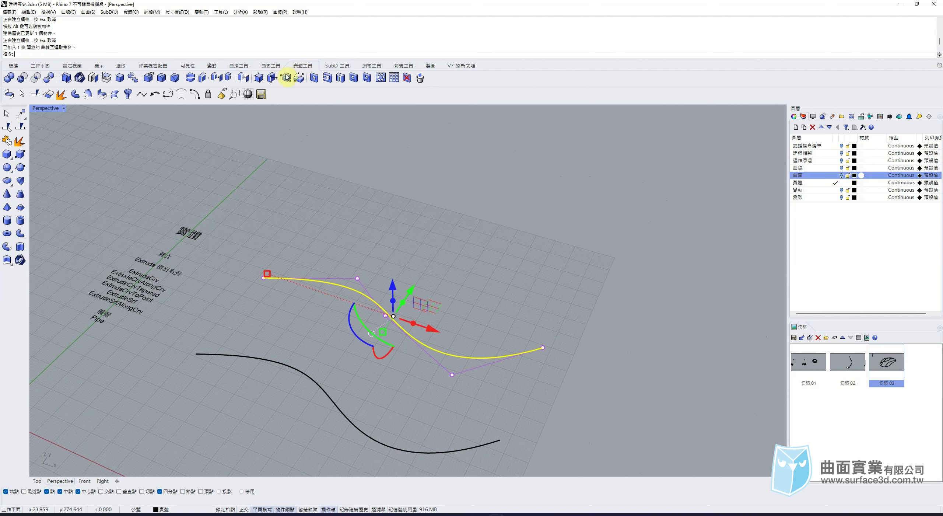
pyautogui.click(20, 247)
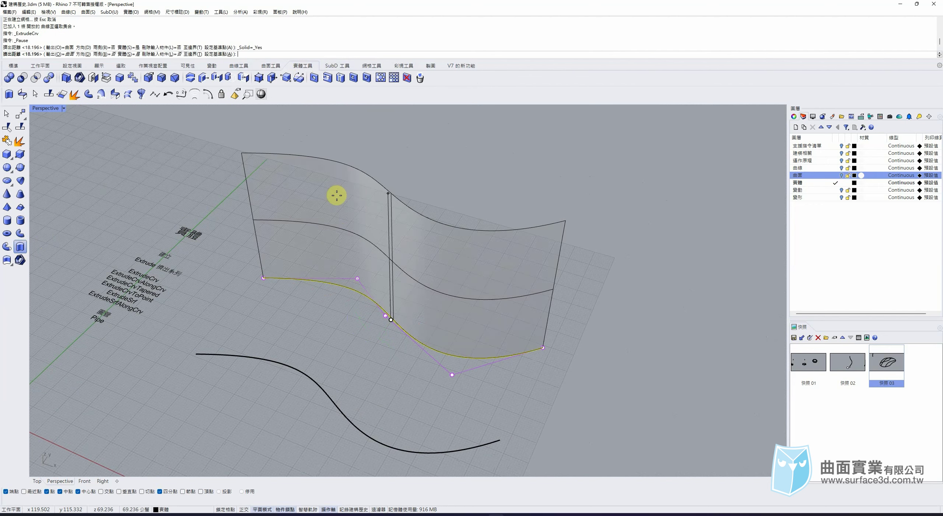
pyautogui.click(365, 193)
pyautogui.hotkey('ctrl', 'z')
# Turn on always recording History and extrude the rear curve about 63 mm upward
pyautogui.rightClick(351, 509)
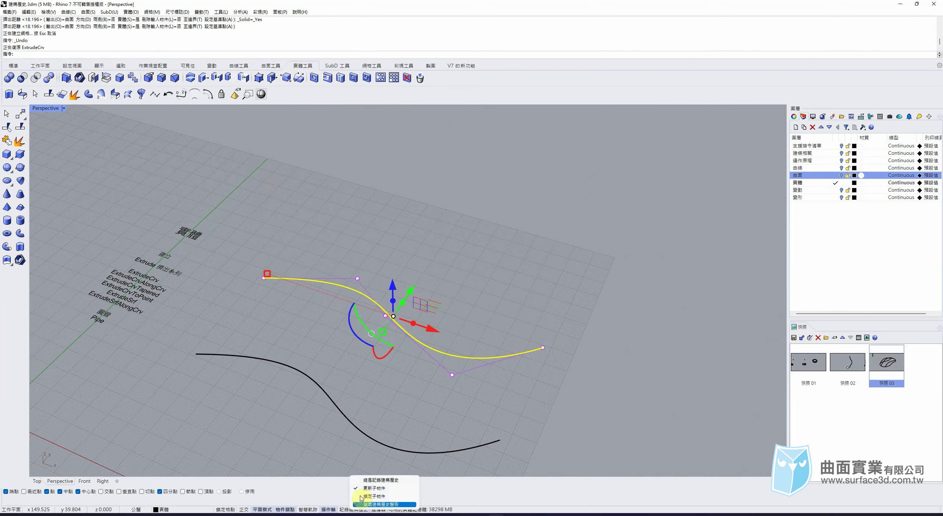
pyautogui.click(377, 480)
pyautogui.rightClick(369, 217)
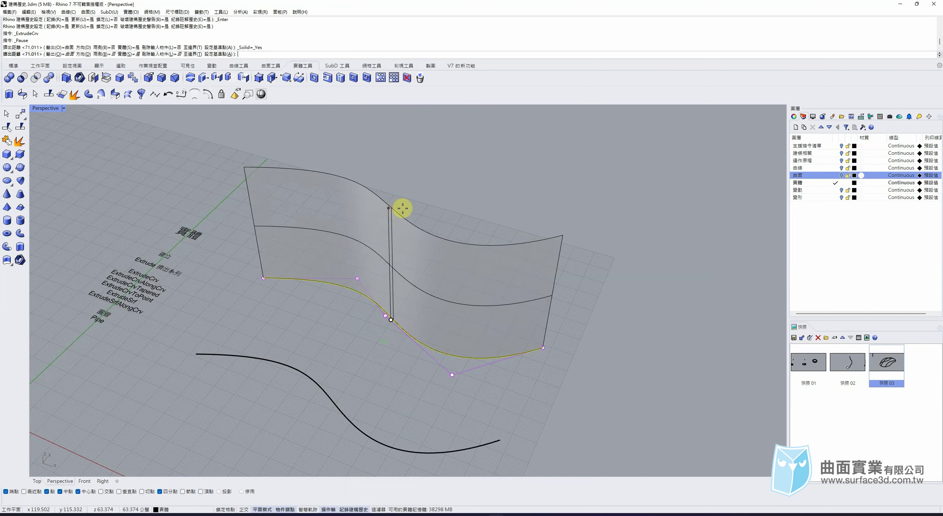
pyautogui.click(400, 210)
pyautogui.click(530, 161)
# Reshape the extrusion's base curve by moving its control points so the linked surface updates
pyautogui.click(493, 356)
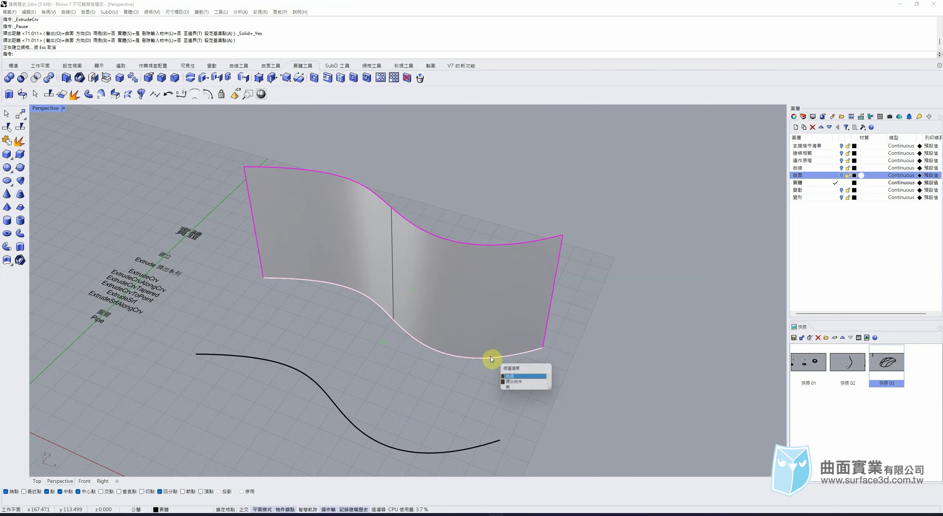
pyautogui.click(516, 381)
pyautogui.moveTo(419, 387); pyautogui.dragTo(513, 377)
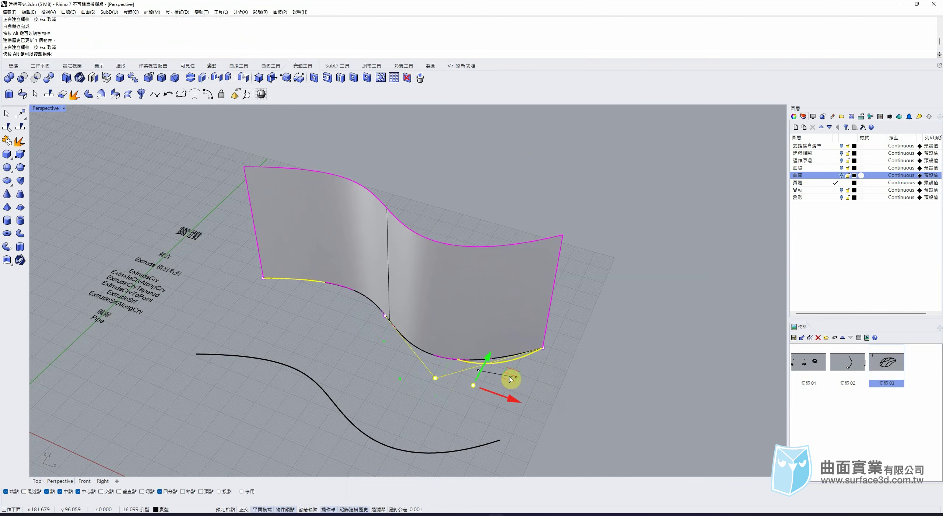
pyautogui.press('Escape')
pyautogui.click(538, 360)
pyautogui.click(551, 376)
pyautogui.moveTo(577, 340); pyautogui.dragTo(597, 318)
pyautogui.press('Escape')
# Create a pipe along the front curve with a radius of about 9.7 mm at both ends
pyautogui.click(258, 363)
pyautogui.moveTo(258, 363); pyautogui.dragTo(83, 157, button='right')
pyautogui.click(21, 233)
pyautogui.press('Home')
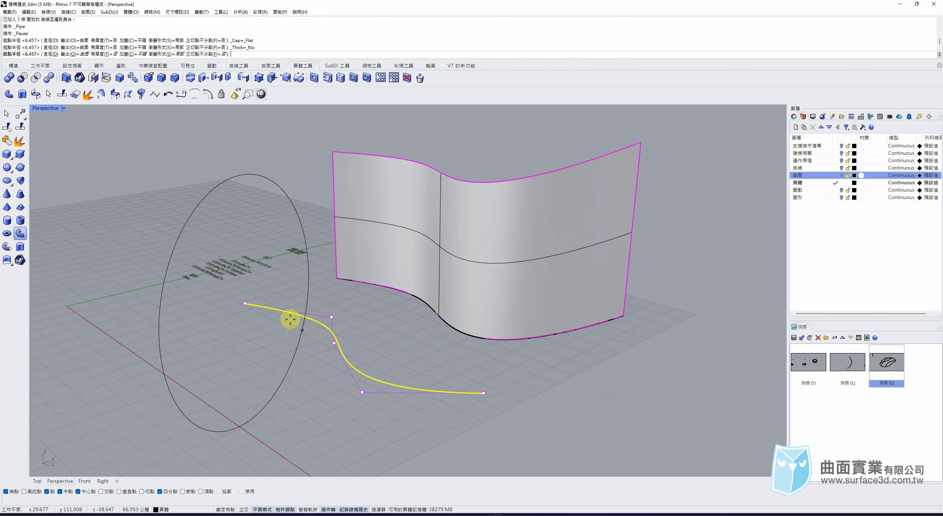
pyautogui.click(257, 299)
pyautogui.press('Return')
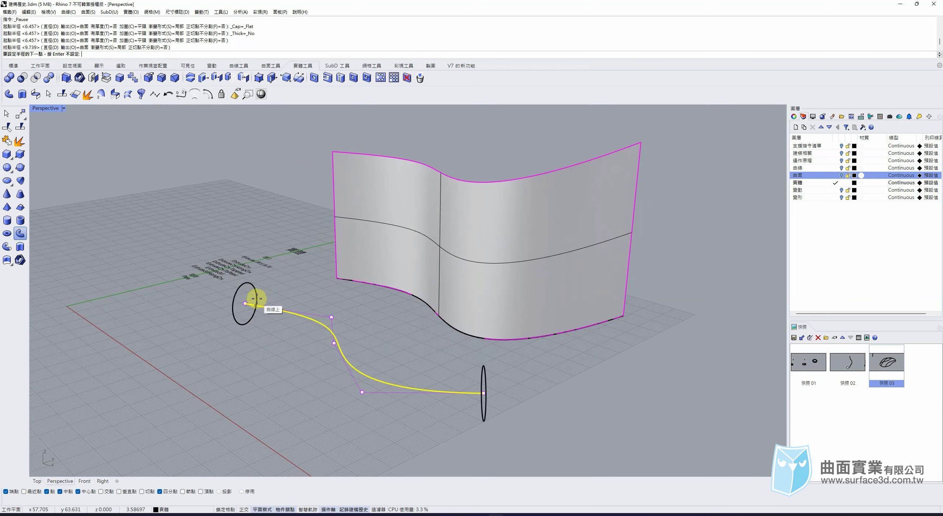
pyautogui.press('Return')
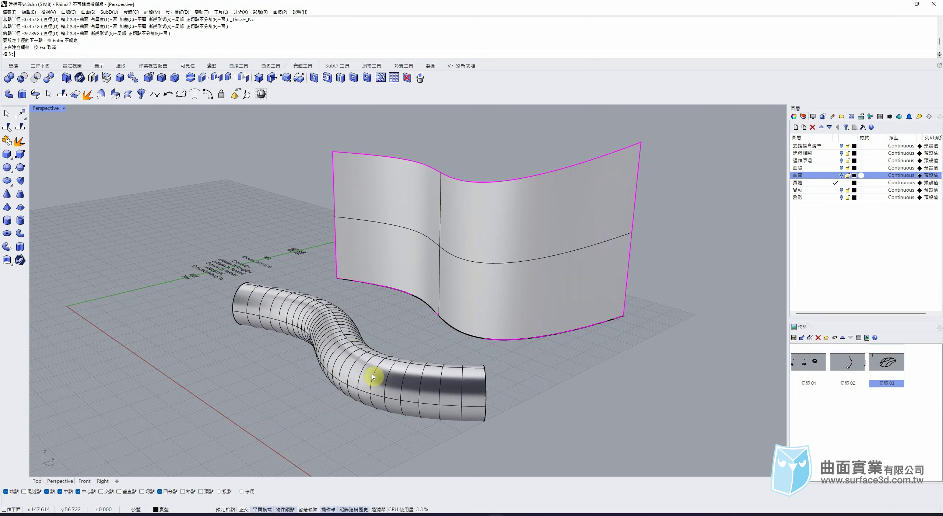
# Switch the Perspective view to Ghosted (半透明模式) display and show the control points of the curve inside the pipe
pyautogui.click(372, 377)
pyautogui.moveTo(288, 428); pyautogui.dragTo(388, 385)
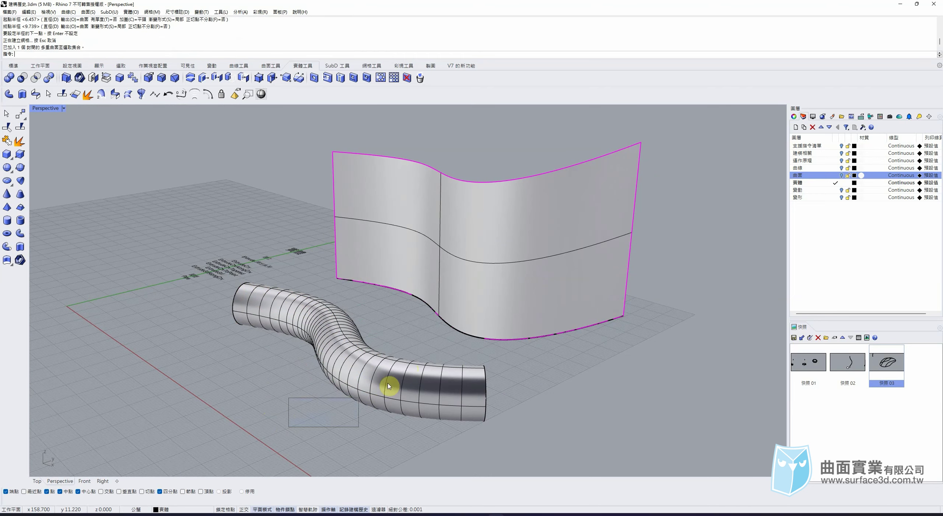
pyautogui.click(46, 109)
pyautogui.click(66, 162)
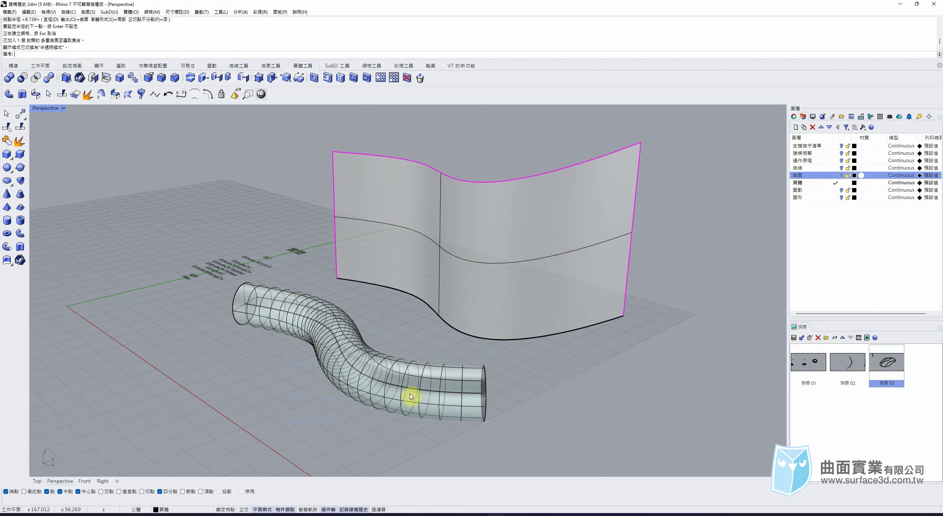
pyautogui.click(420, 392)
pyautogui.click(436, 392)
pyautogui.keyDown('shift'); pyautogui.click(434, 392); pyautogui.keyUp('shift')
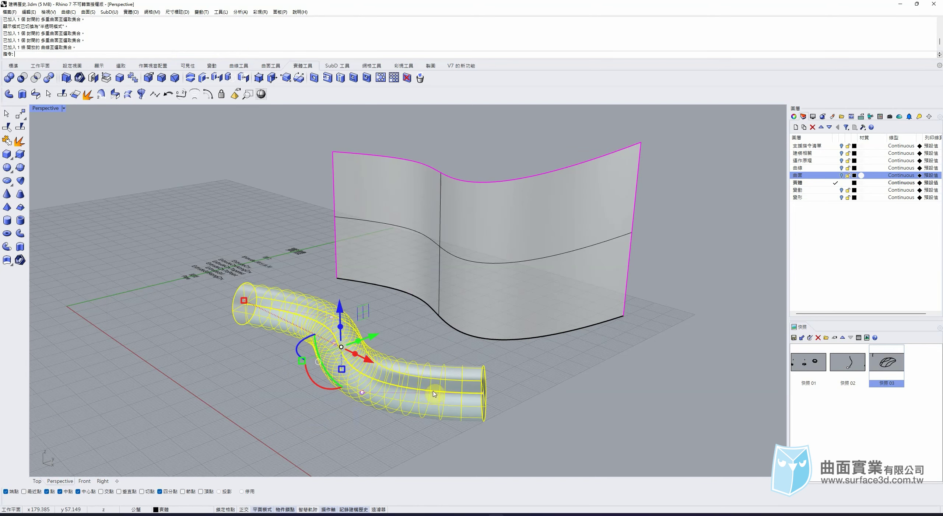
pyautogui.keyDown('ctrl'); pyautogui.click(433, 381); pyautogui.keyUp('ctrl')
pyautogui.press('F10')
# Move the control points of the curve inside the pipe into a deeper S-shape so the linked pipe updates
pyautogui.moveTo(322, 421); pyautogui.dragTo(377, 378)
pyautogui.moveTo(378, 377); pyautogui.dragTo(418, 361, button='right')
pyautogui.moveTo(426, 340); pyautogui.dragTo(429, 414)
pyautogui.moveTo(323, 450); pyautogui.dragTo(394, 340)
pyautogui.moveTo(353, 314); pyautogui.dragTo(347, 383)
pyautogui.moveTo(256, 409); pyautogui.dragTo(299, 377)
pyautogui.click(324, 329)
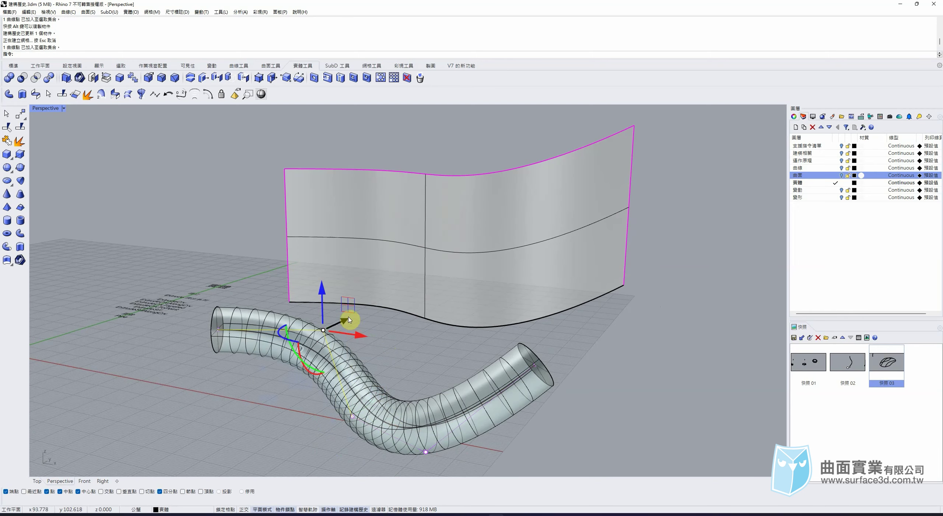
pyautogui.moveTo(326, 300); pyautogui.dragTo(402, 273)
pyautogui.moveTo(406, 347); pyautogui.dragTo(263, 353, button='right')
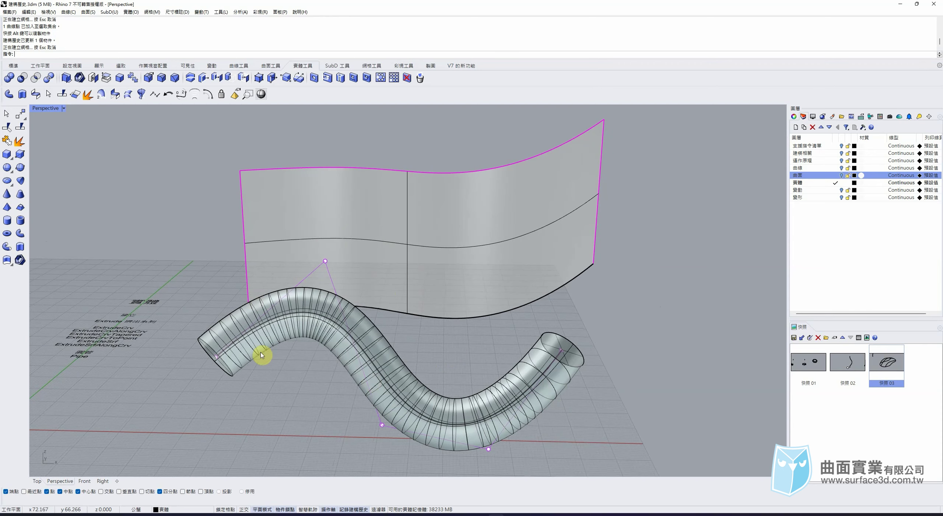
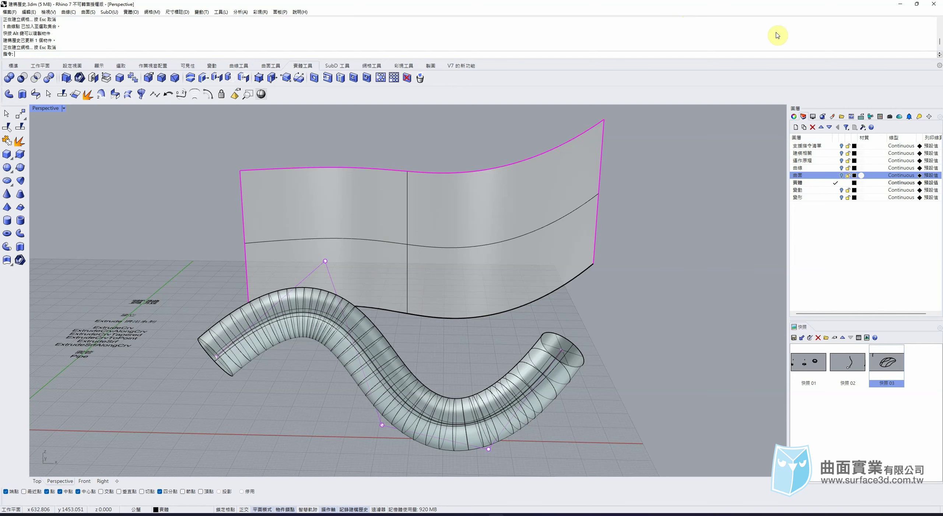
# Make the 變動 layer current, hide the 實體 layer and switch to the Top view
pyautogui.click(836, 190)
pyautogui.click(842, 183)
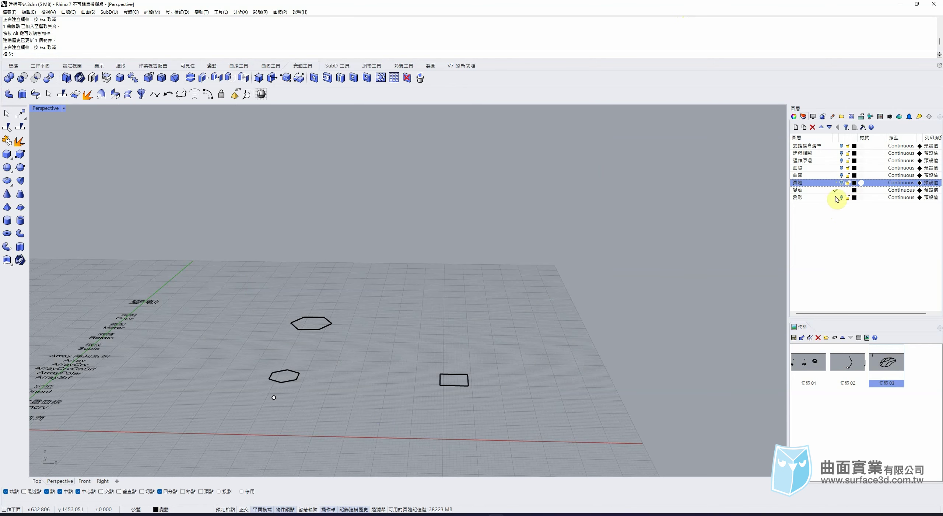
pyautogui.click(37, 480)
pyautogui.scroll(5, 299, 291)
# Duplicate the upper hexagon by copy and paste, and move the duplicate away along the X direction
pyautogui.moveTo(448, 188); pyautogui.dragTo(392, 250)
pyautogui.click(414, 228)
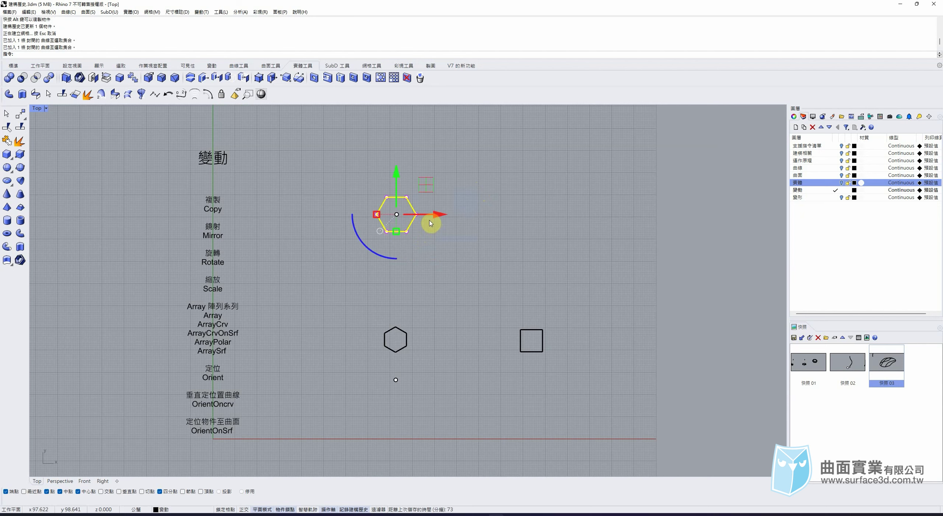
pyautogui.hotkey('ctrl', 'c')
pyautogui.hotkey('ctrl', 'v')
pyautogui.moveTo(442, 217); pyautogui.dragTo(535, 218)
# Enlarge the original upper hexagon uniformly to test whether the pasted duplicate follows
pyautogui.click(434, 189)
pyautogui.click(412, 207)
pyautogui.keyDown('shift'); pyautogui.moveTo(377, 217); pyautogui.dragTo(360, 218); pyautogui.keyUp('shift')
pyautogui.click(446, 292)
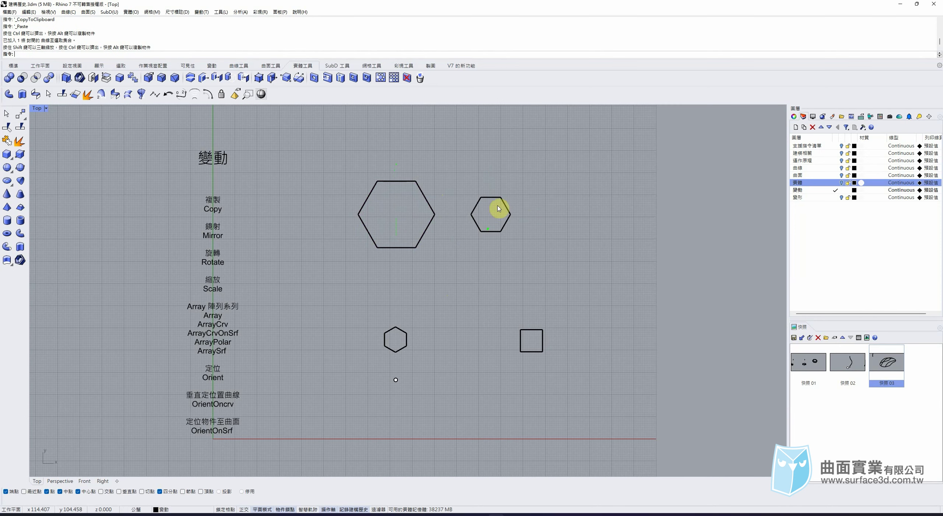
# Undo the hexagon's scaling and the duplicate's move, and delete the overlapping duplicate
pyautogui.hotkey('ctrl', 'z')
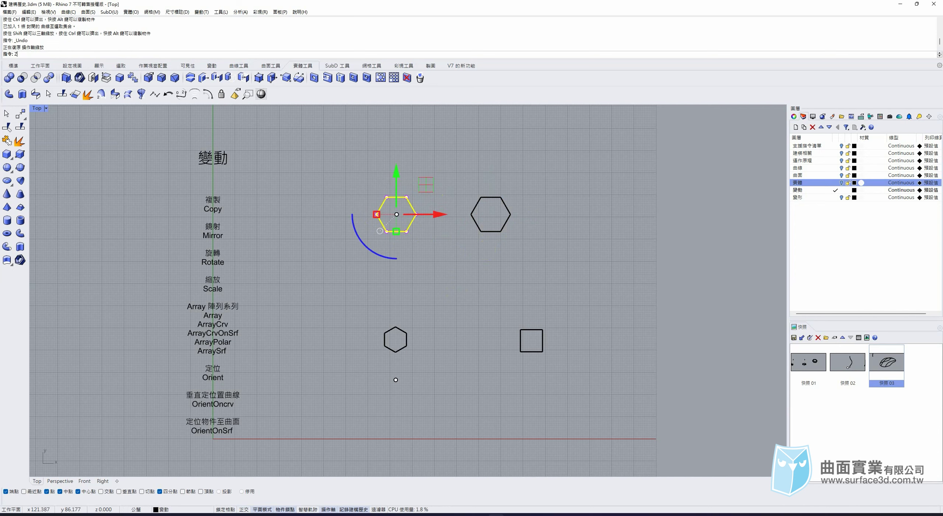
pyautogui.hotkey('ctrl', 'z')
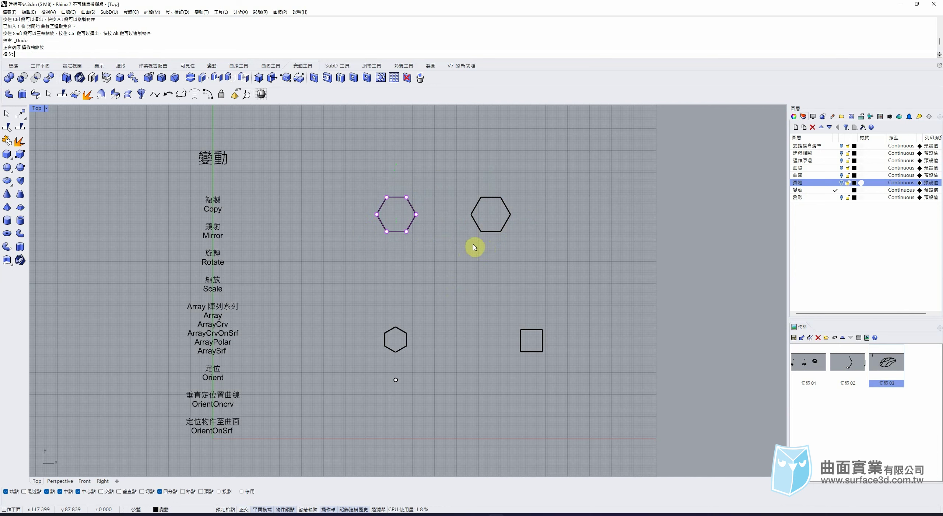
pyautogui.press('Escape')
pyautogui.click(412, 226)
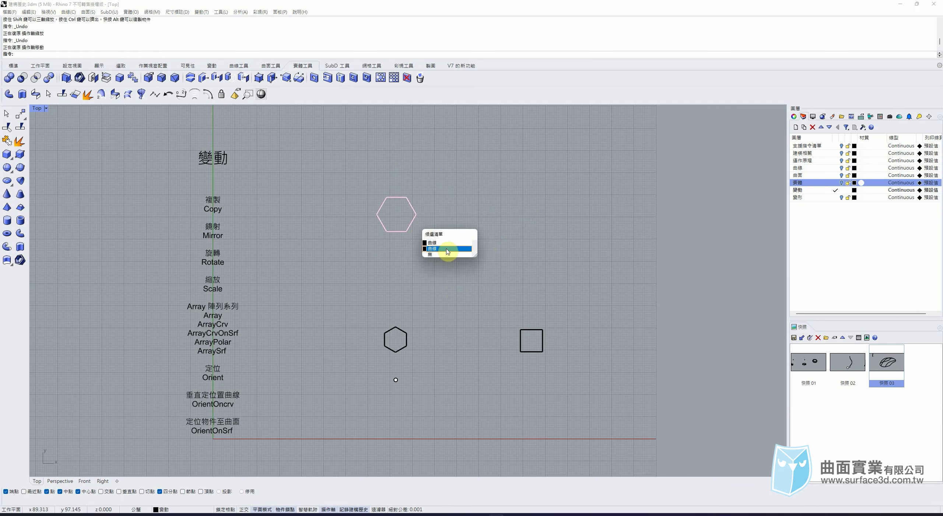
pyautogui.click(444, 245)
pyautogui.press('Delete')
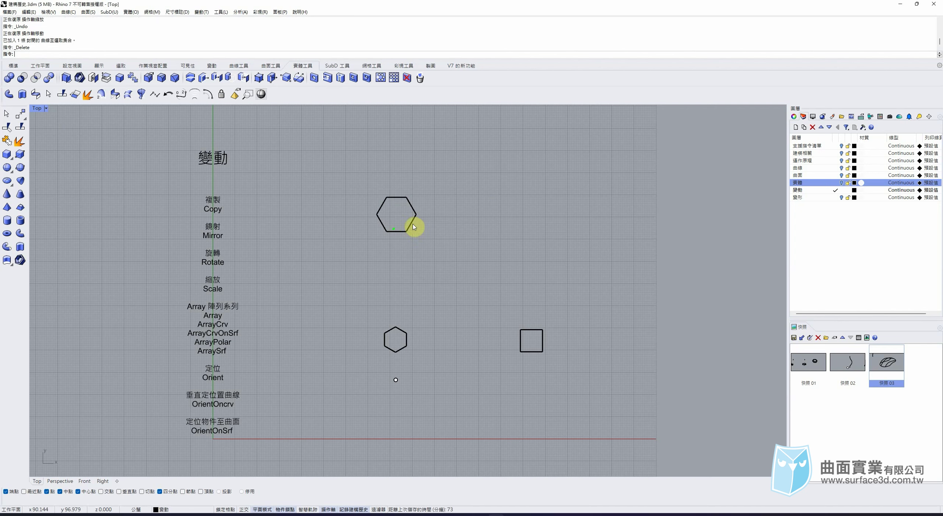
# Create a copy of the upper hexagon along the X direction with the gumball
pyautogui.click(414, 227)
pyautogui.press('alt')
pyautogui.moveTo(442, 218); pyautogui.dragTo(533, 215)
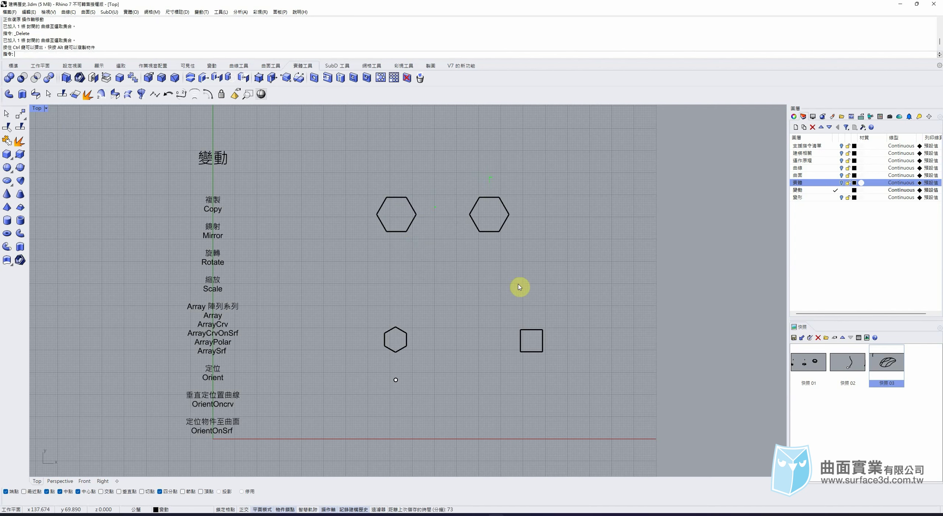
# Enlarge the original upper hexagon uniformly with the gumball so its linked copy updates
pyautogui.moveTo(331, 174); pyautogui.dragTo(428, 239)
pyautogui.moveTo(375, 219); pyautogui.dragTo(362, 214)
pyautogui.hotkey('ctrl', 'z')
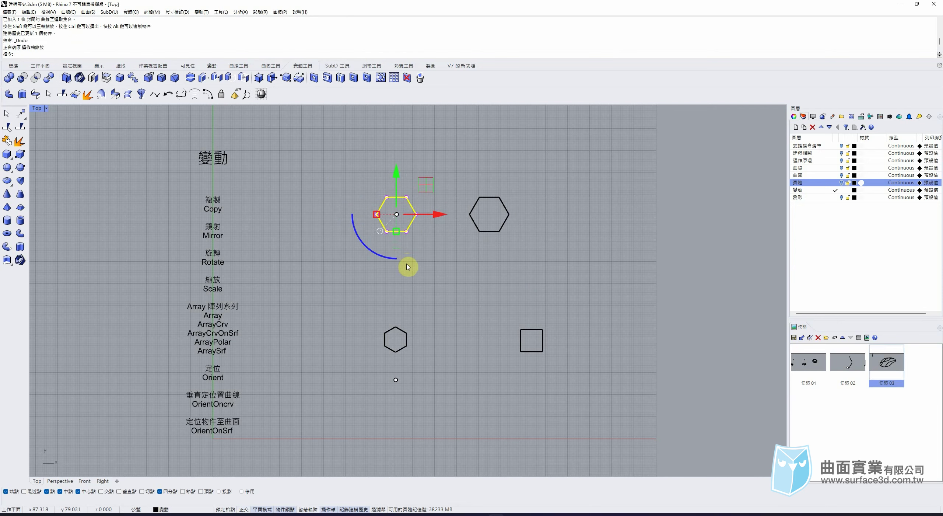
pyautogui.keyDown('shift'); pyautogui.moveTo(376, 214); pyautogui.dragTo(364, 214); pyautogui.keyUp('shift')
pyautogui.click(290, 230)
# Place three more copies of the original upper hexagon with the Copy command
pyautogui.click(13, 65)
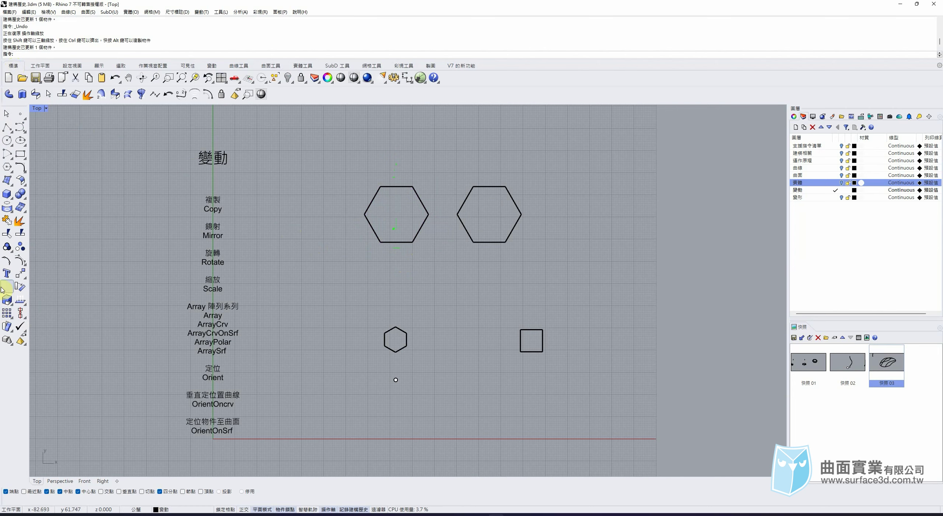
pyautogui.click(6, 289)
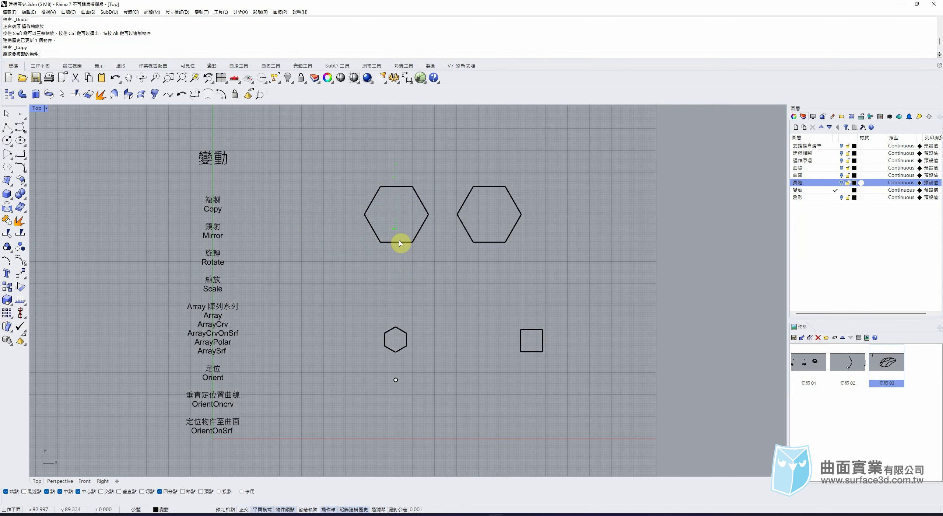
pyautogui.click(401, 242)
pyautogui.rightClick(401, 246)
pyautogui.click(380, 242)
pyautogui.moveTo(424, 185); pyautogui.dragTo(396, 249, button='right')
pyautogui.click(462, 212)
pyautogui.click(343, 194)
pyautogui.click(277, 180)
pyautogui.press('Return')
# Shrink the original hexagon uniformly so all of its linked copies update
pyautogui.click(335, 282)
pyautogui.keyDown('shift'); pyautogui.moveTo(335, 280); pyautogui.dragTo(358, 283); pyautogui.keyUp('shift')
pyautogui.click(385, 304)
pyautogui.moveTo(359, 328); pyautogui.dragTo(368, 259, button='right')
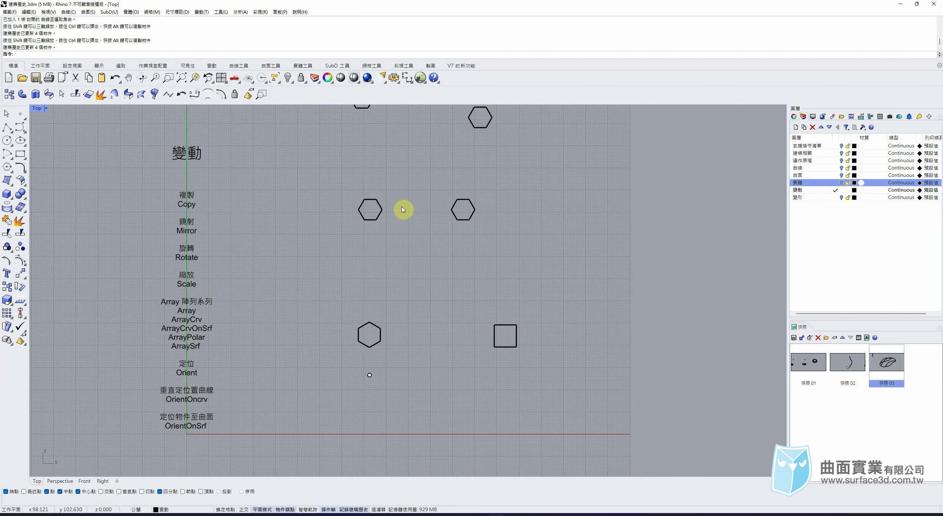
pyautogui.click(376, 220)
pyautogui.click(432, 273)
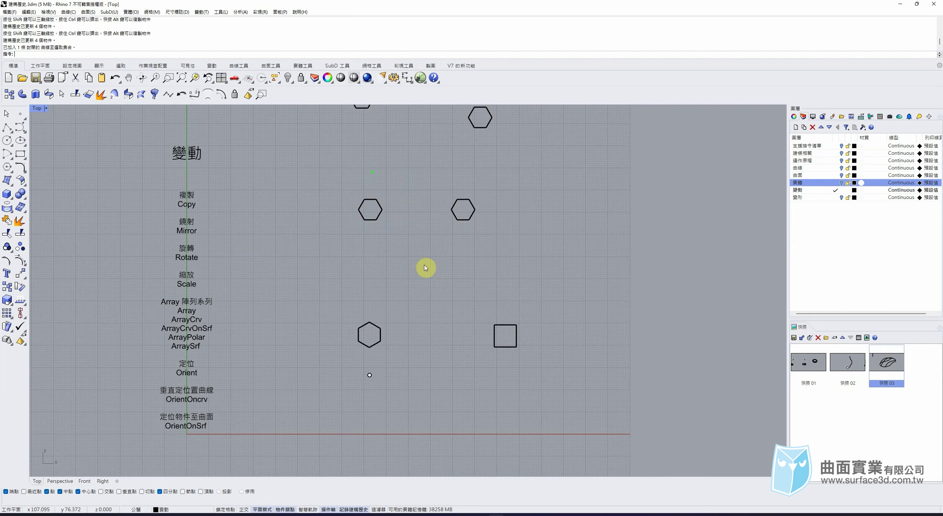
pyautogui.moveTo(357, 288); pyautogui.dragTo(362, 267, button='right')
pyautogui.click(371, 302)
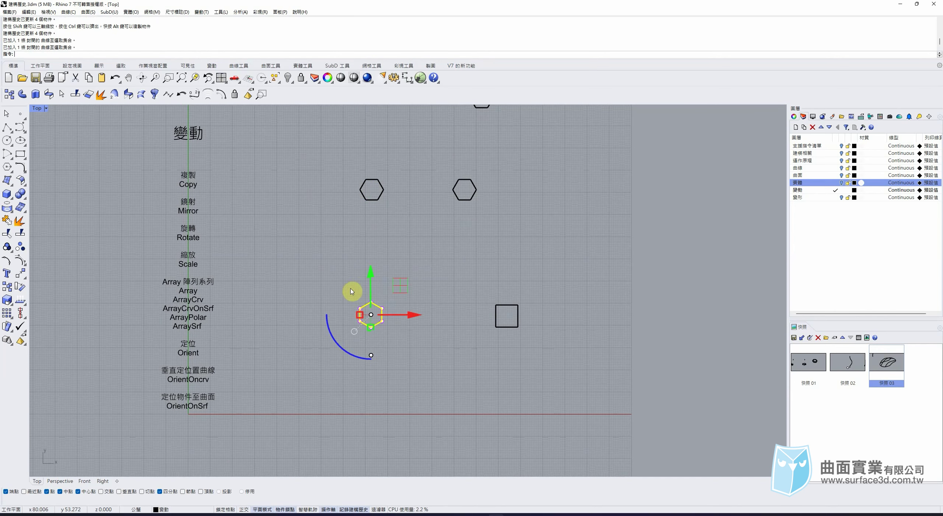
pyautogui.click(254, 211)
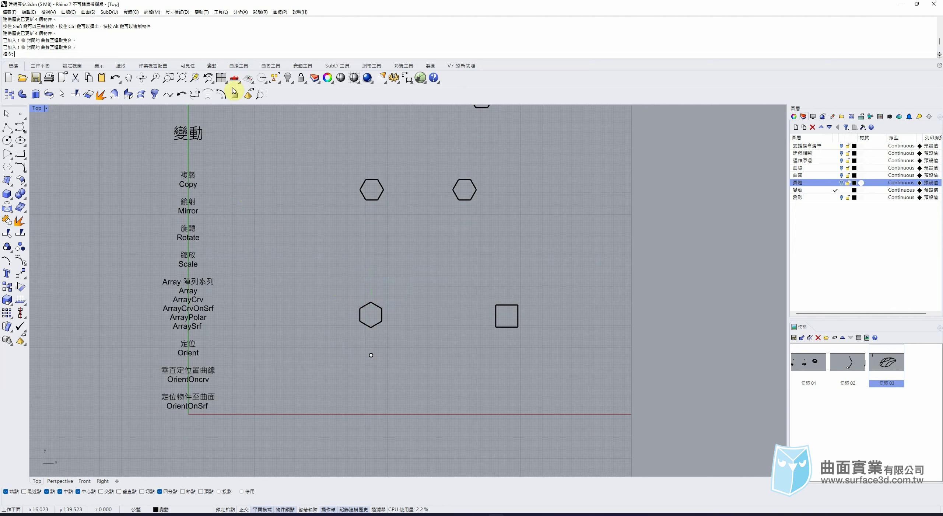
pyautogui.click(215, 69)
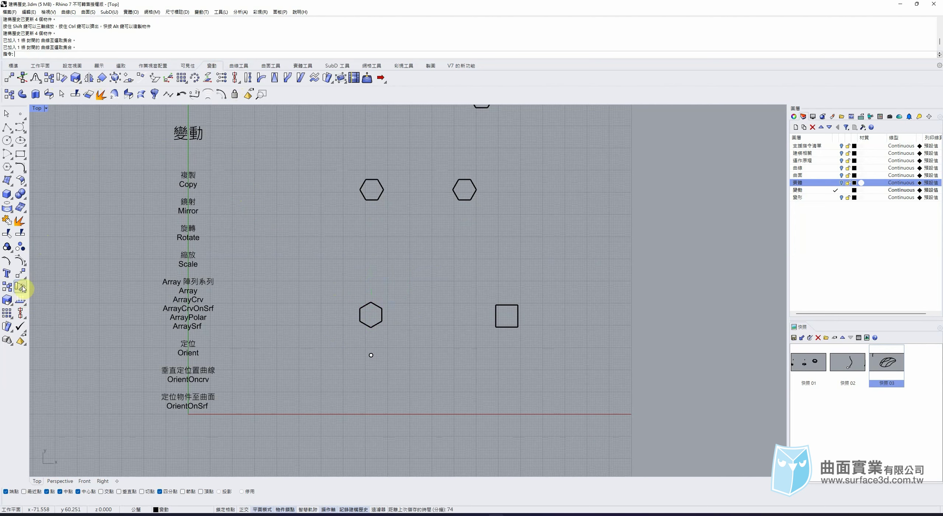
pyautogui.click(382, 310)
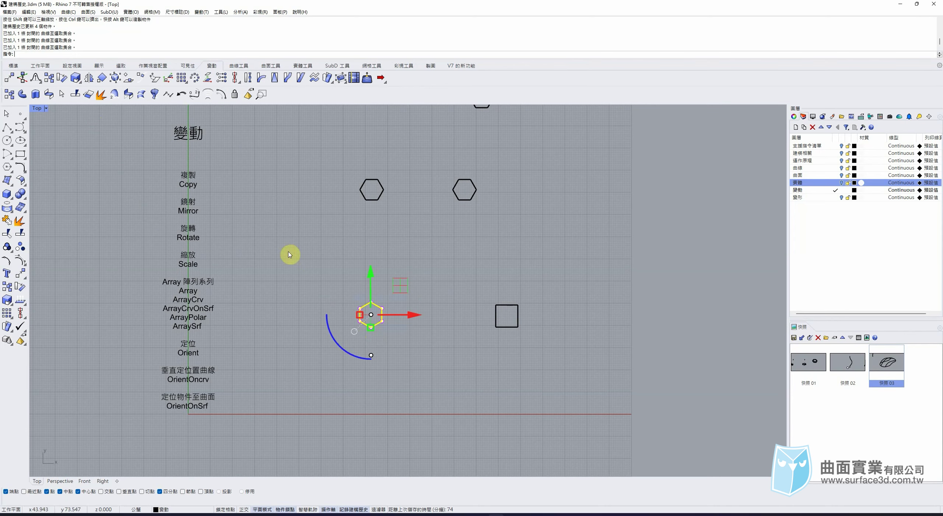
pyautogui.press('c')
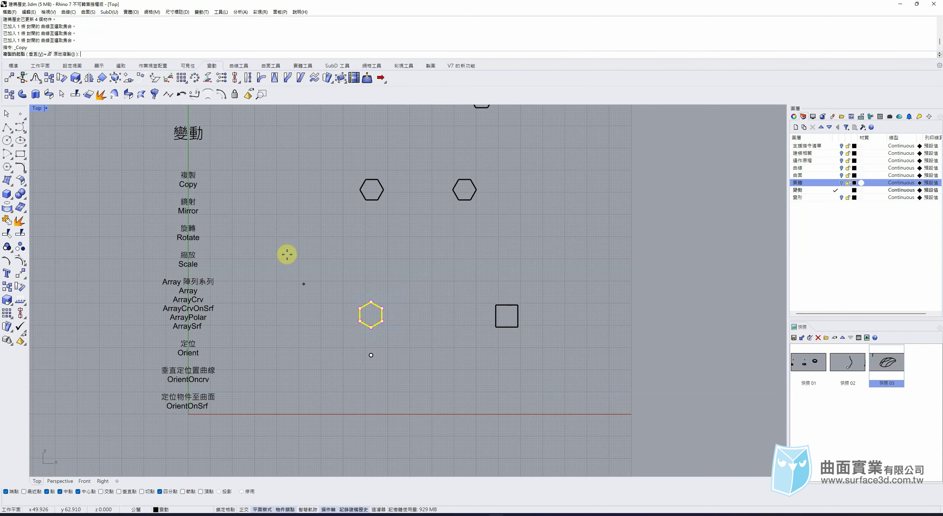
pyautogui.click(371, 356)
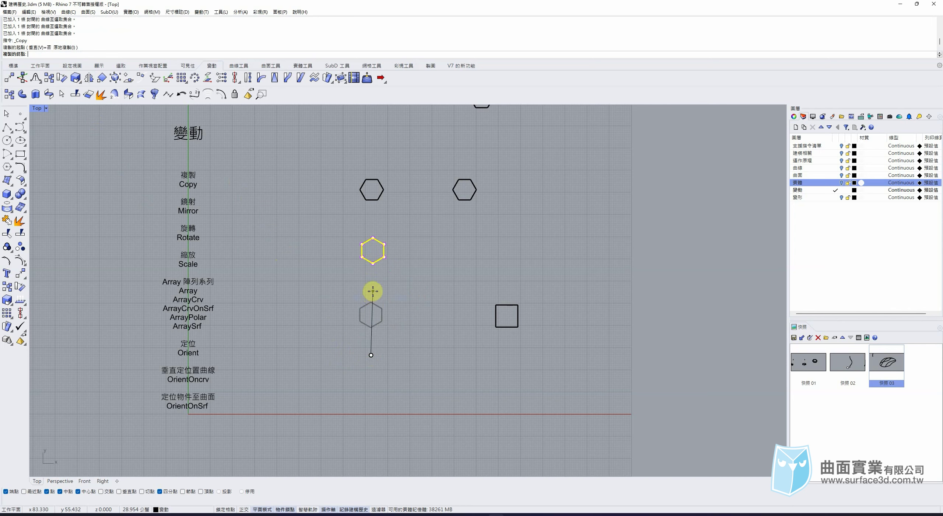
pyautogui.click(373, 292)
# Rotate the lower hexagon about the point object with Copy enabled, placing two rotated copies, and move the original hexagon
pyautogui.click(21, 286)
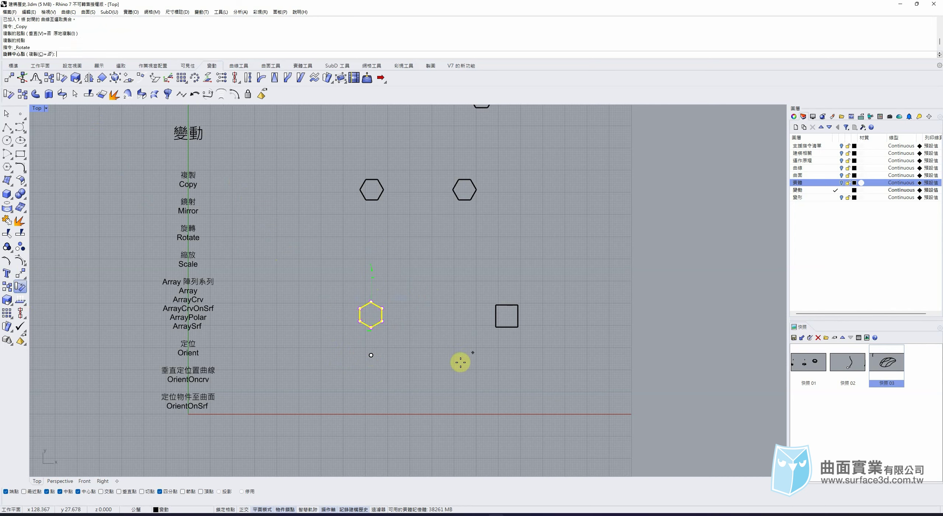
pyautogui.click(371, 354)
pyautogui.click(58, 55)
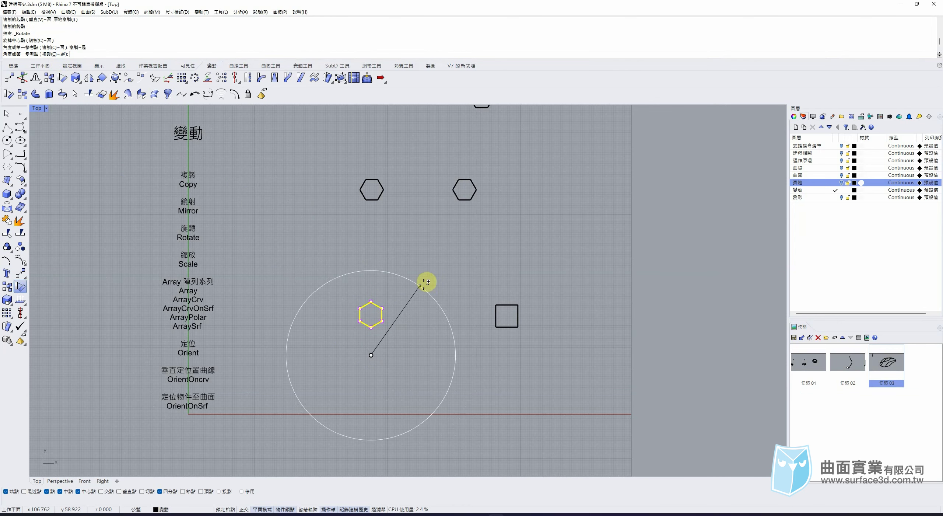
pyautogui.click(371, 300)
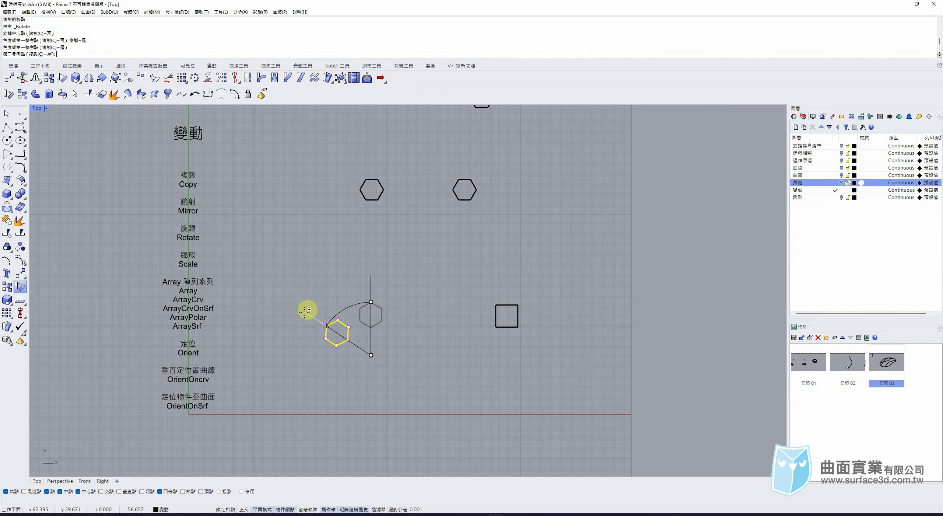
pyautogui.click(290, 320)
pyautogui.click(289, 410)
pyautogui.moveTo(287, 412); pyautogui.dragTo(283, 416, button='right')
pyautogui.rightClick(285, 401)
pyautogui.moveTo(409, 320); pyautogui.dragTo(446, 325)
# Undo the gumball moves and the rotated copies of the lower hexagon
pyautogui.hotkey('ctrl', 'z')
pyautogui.hotkey('ctrl', 'z')
pyautogui.hotkey('ctrl', 'z')
pyautogui.write('Z')
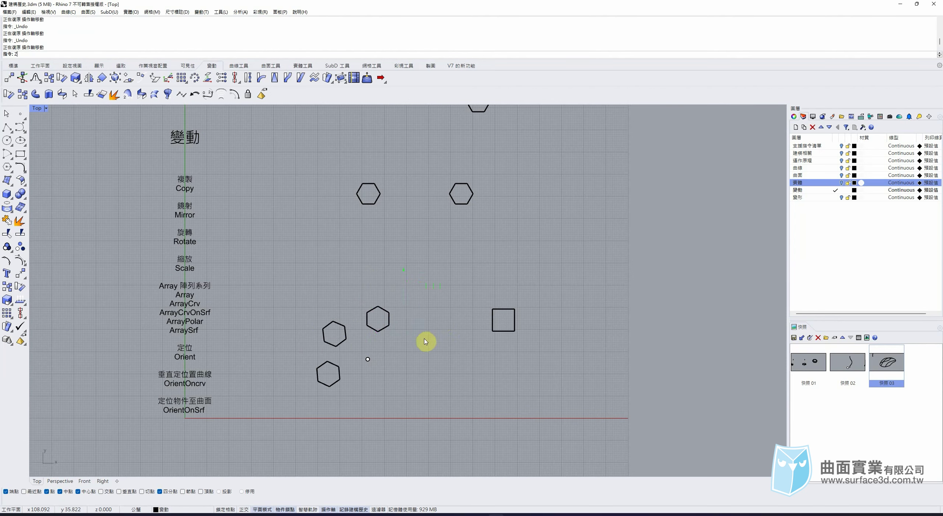
pyautogui.press('BackSpace')
pyautogui.hotkey('ctrl', 'z')
pyautogui.press('BackSpace')
pyautogui.hotkey('ctrl', 'z')
pyautogui.write('Z')
pyautogui.press('BackSpace')
pyautogui.hotkey('ctrl', 'z')
pyautogui.write('Z')
pyautogui.press('Escape')
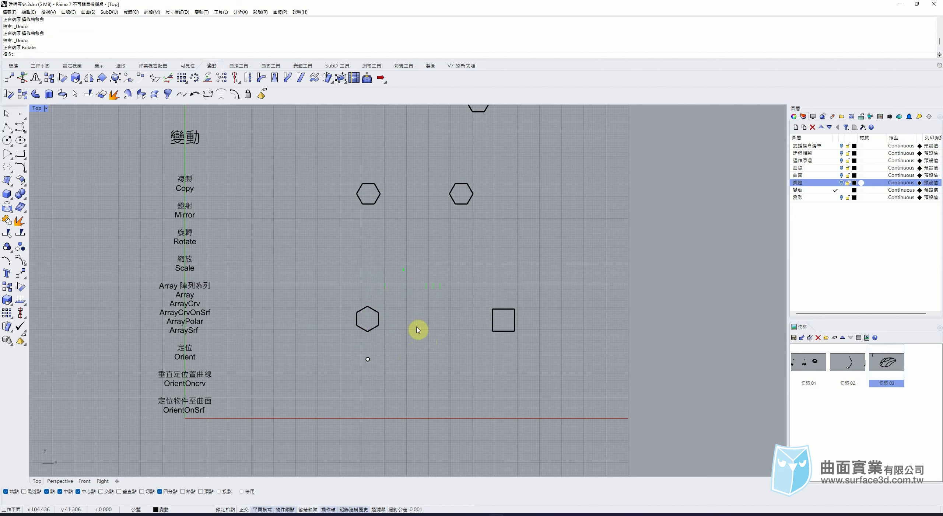
# Create a polar array of the lower hexagon around the point object with 5 items over 360 degrees
pyautogui.click(195, 78)
pyautogui.click(367, 330)
pyautogui.press('Return')
pyautogui.click(364, 357)
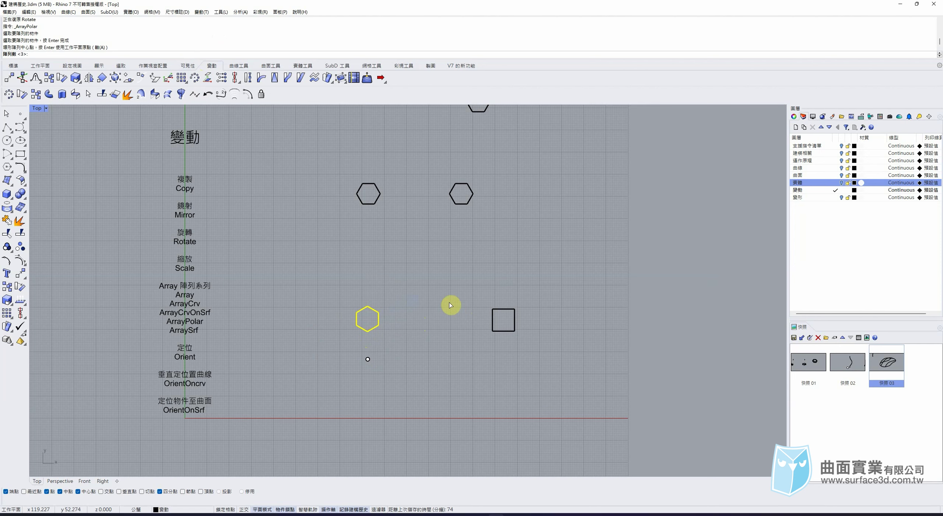
pyautogui.write('5')
pyautogui.press('Return')
pyautogui.press('Return')
pyautogui.press('Return')
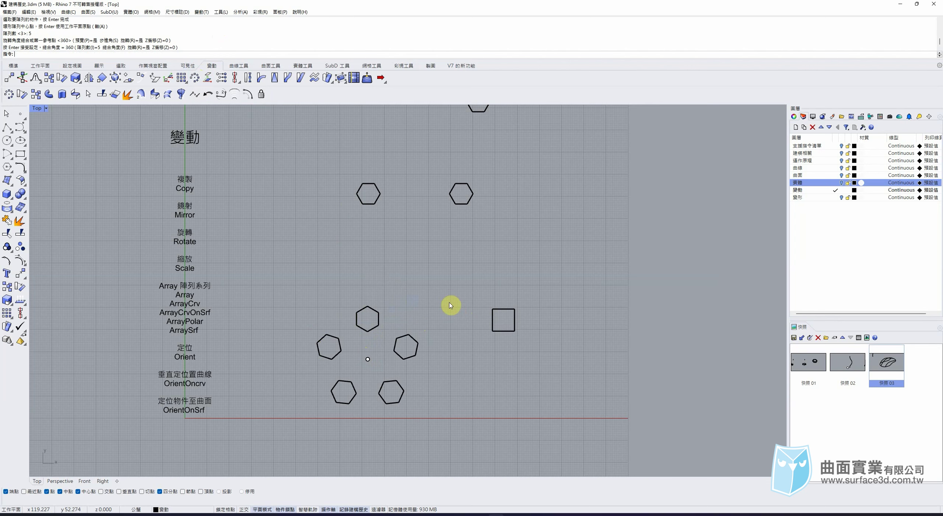
# Enlarge the original hexagon of the polar array uniformly so the arrayed copies update
pyautogui.click(369, 331)
pyautogui.moveTo(362, 321); pyautogui.dragTo(351, 326)
pyautogui.click(482, 366)
# Array the square 3 × 3 × 3 with spacings of about 19.5 in X, 15.9 in Y and 10.2 in Z
pyautogui.click(515, 325)
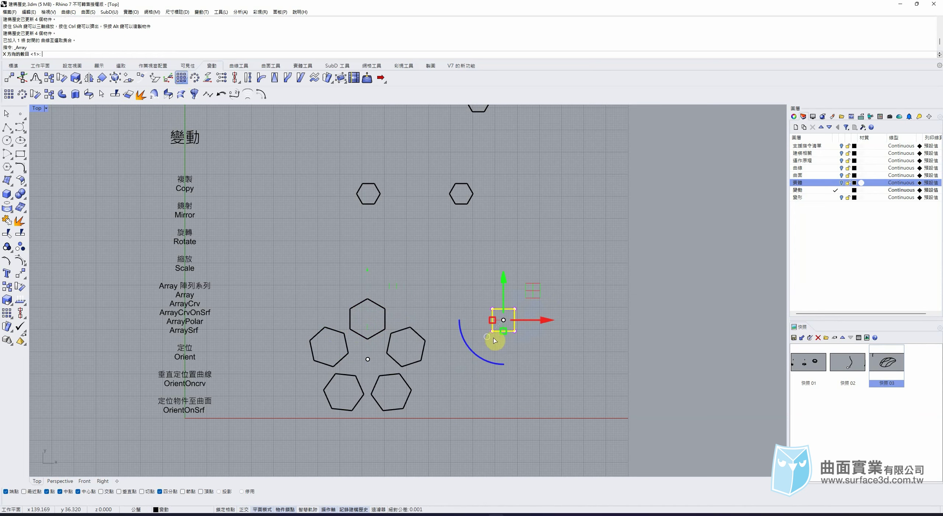
pyautogui.press('Return')
pyautogui.write('3')
pyautogui.press('Return')
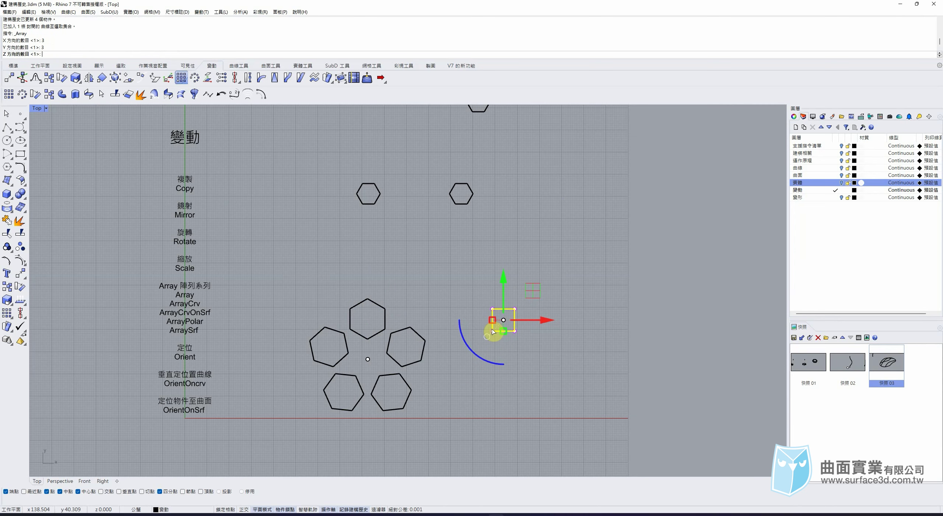
pyautogui.write('3')
pyautogui.press('Return')
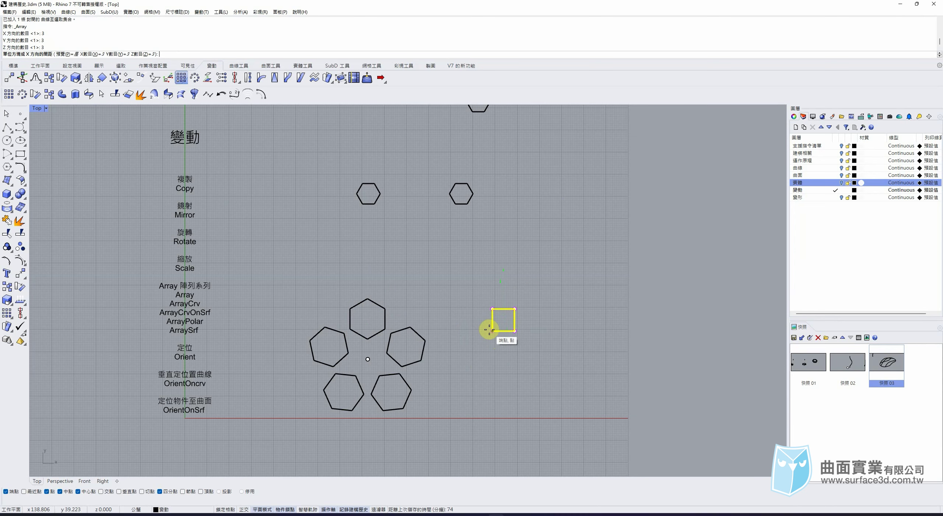
pyautogui.click(492, 330)
pyautogui.click(544, 282)
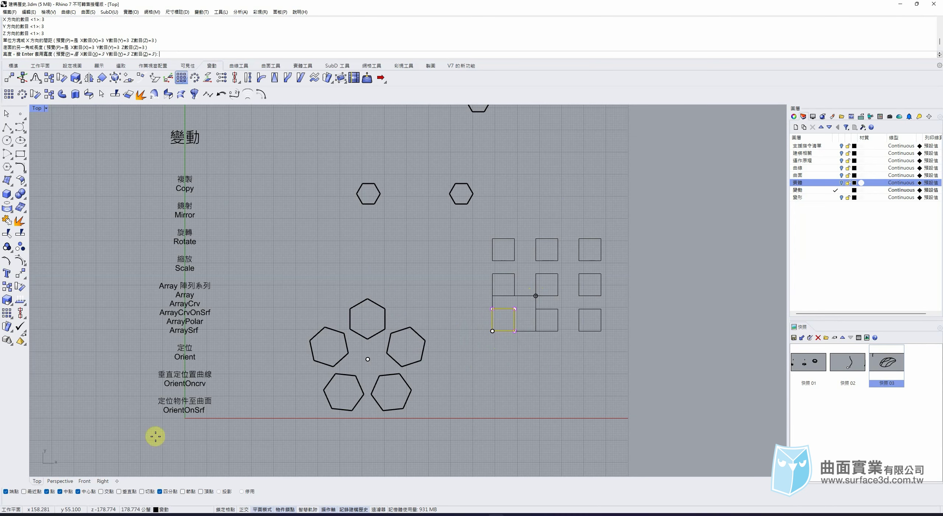
pyautogui.click(60, 481)
pyautogui.click(449, 345)
pyautogui.rightClick(497, 394)
# Enlarge the original square in the Perspective view so the linked array copies update
pyautogui.moveTo(498, 393); pyautogui.dragTo(422, 394, button='right')
pyautogui.moveTo(418, 392); pyautogui.dragTo(413, 395)
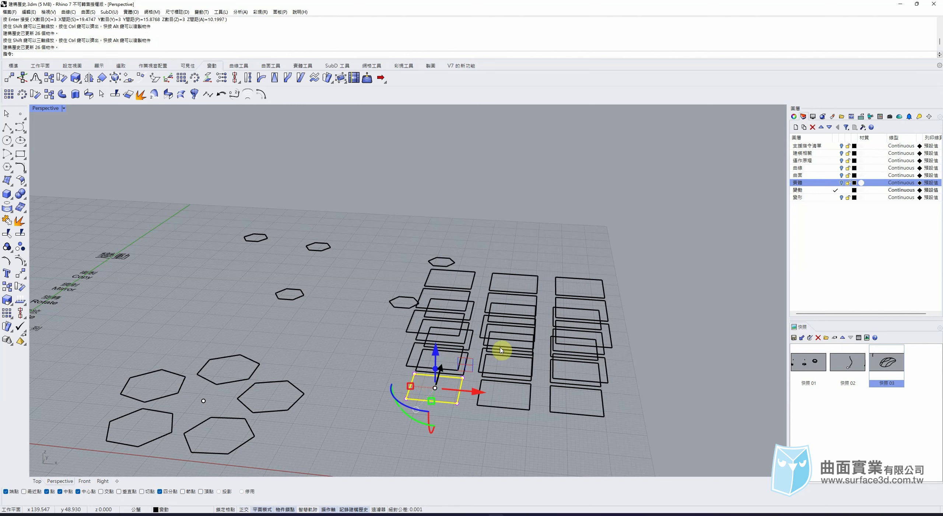
pyautogui.moveTo(421, 253); pyautogui.dragTo(537, 236, button='right')
pyautogui.press('Escape')
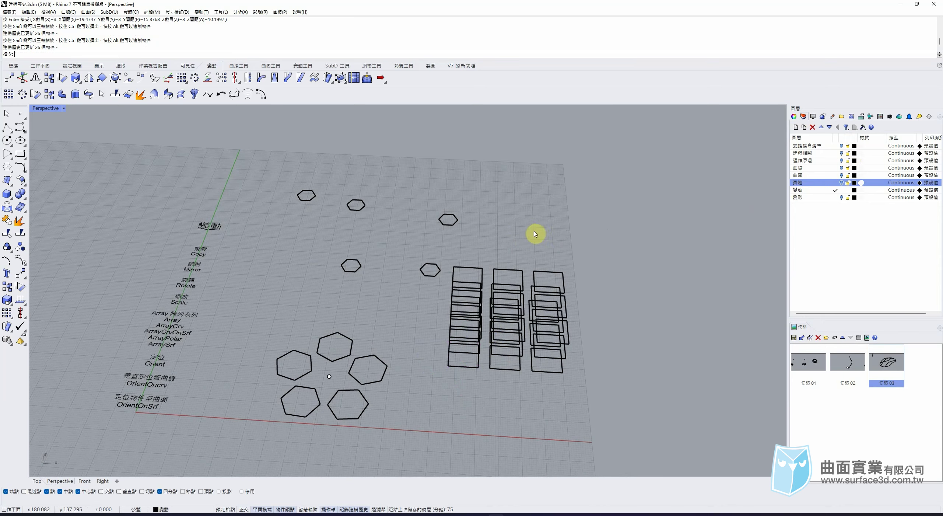
# Make the 變形 layer current, hide the 變動 layer, and view the deformation examples in Top and Perspective
pyautogui.click(835, 197)
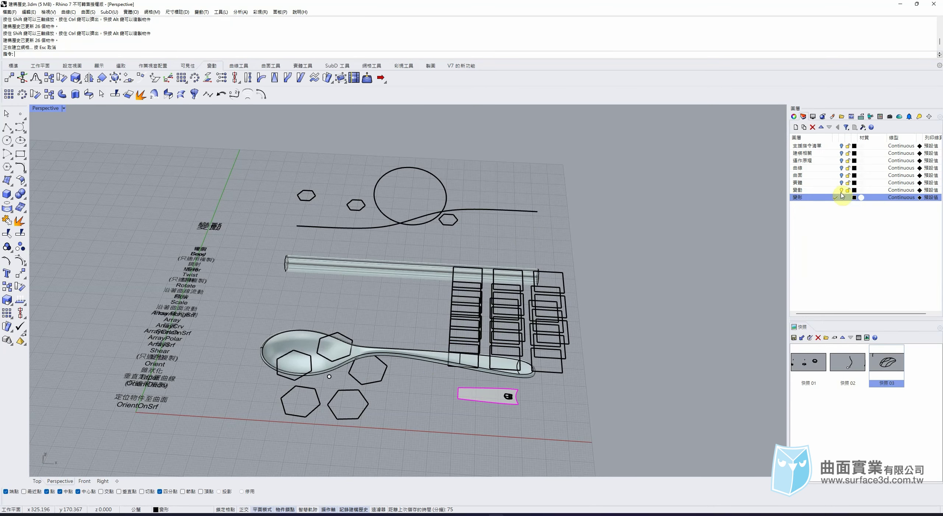
pyautogui.click(842, 189)
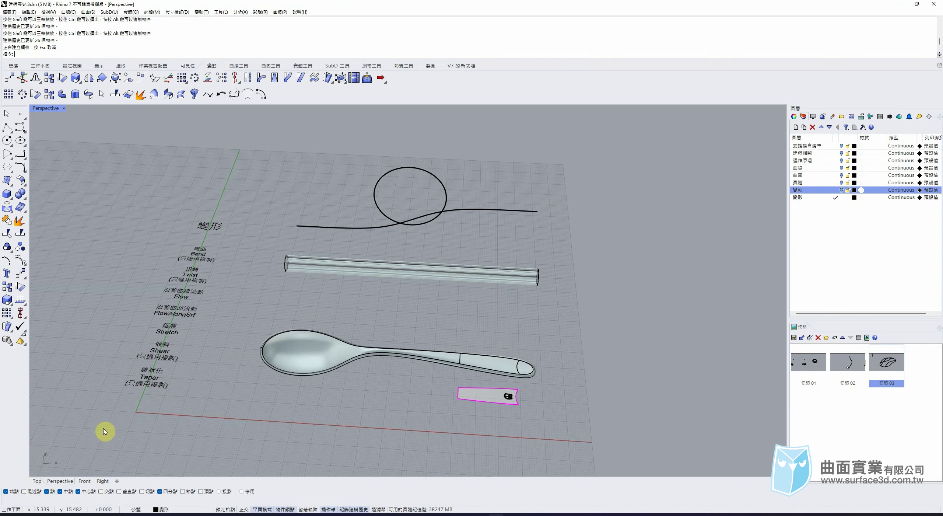
pyautogui.scroll(4, 80, 293)
pyautogui.click(37, 480)
pyautogui.moveTo(229, 265); pyautogui.dragTo(245, 279, button='right')
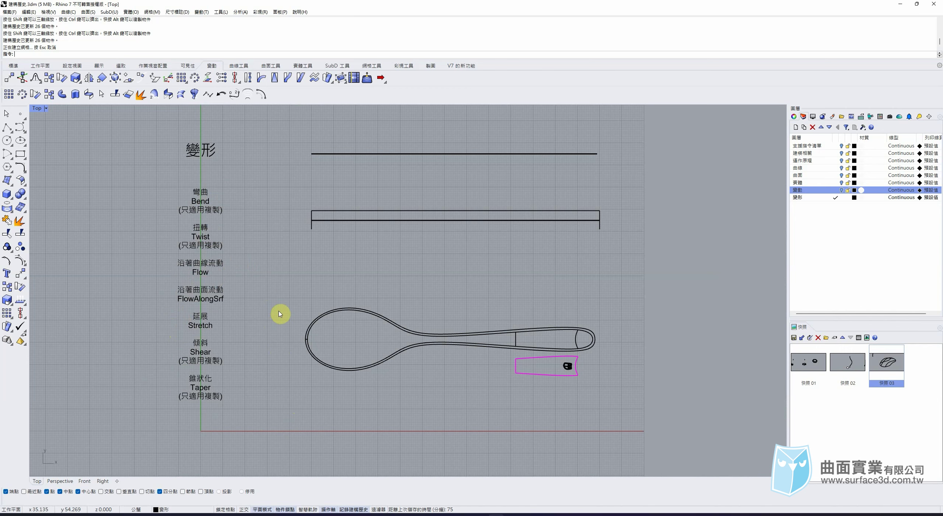
pyautogui.click(60, 480)
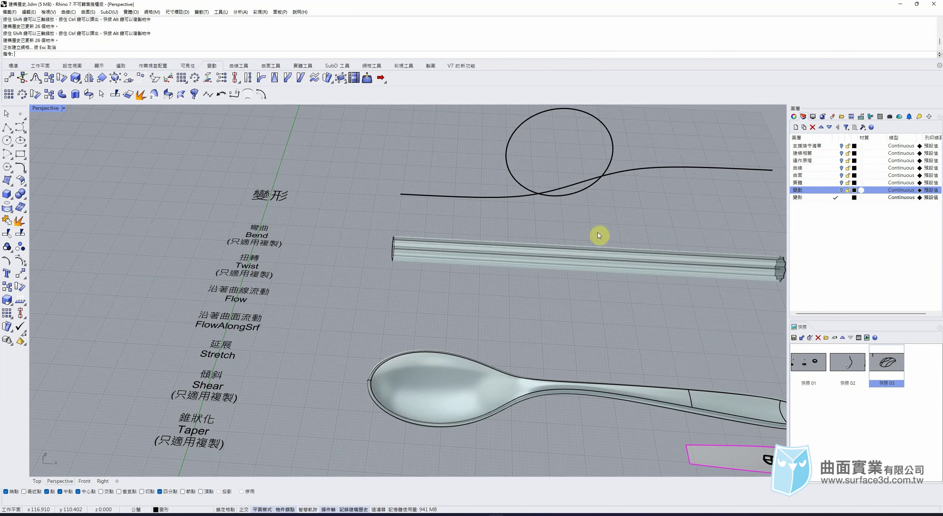
# Try to flow the fluted rod from its centre line onto the S-shaped curve with Stretch set to No, and undo it
pyautogui.scroll(-7, 302, 268)
pyautogui.moveTo(529, 313); pyautogui.dragTo(464, 271, button='right')
pyautogui.scroll(4, 539, 197)
pyautogui.scroll(2, 538, 197)
pyautogui.scroll(2, 602, 350)
pyautogui.moveTo(571, 341); pyautogui.dragTo(537, 337, button='right')
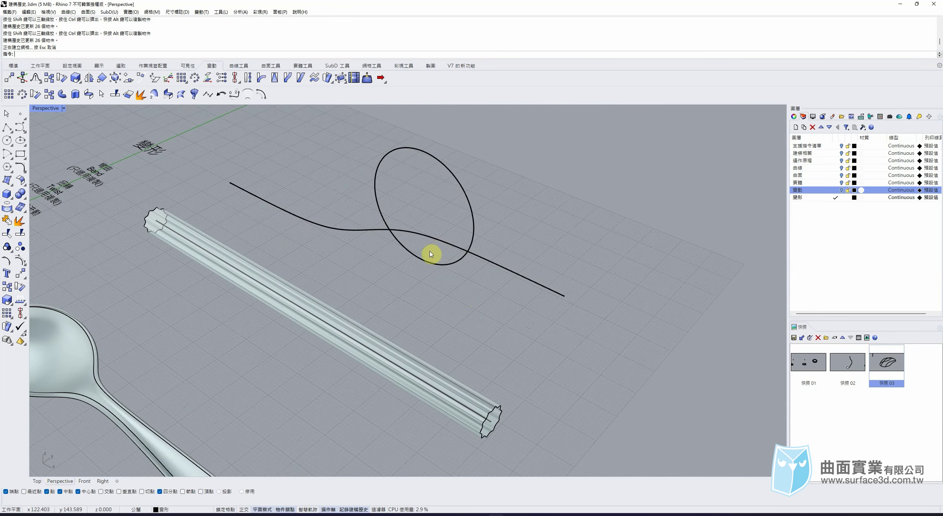
pyautogui.click(313, 307)
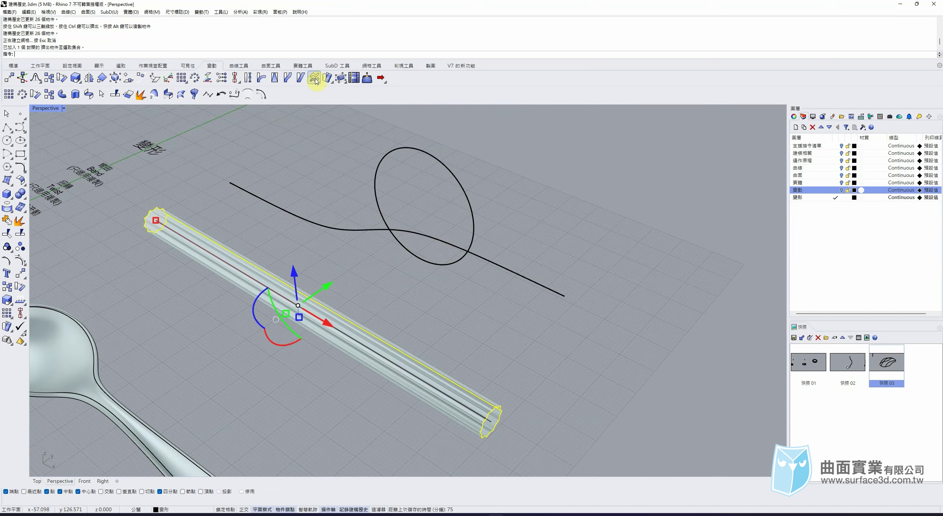
pyautogui.click(288, 78)
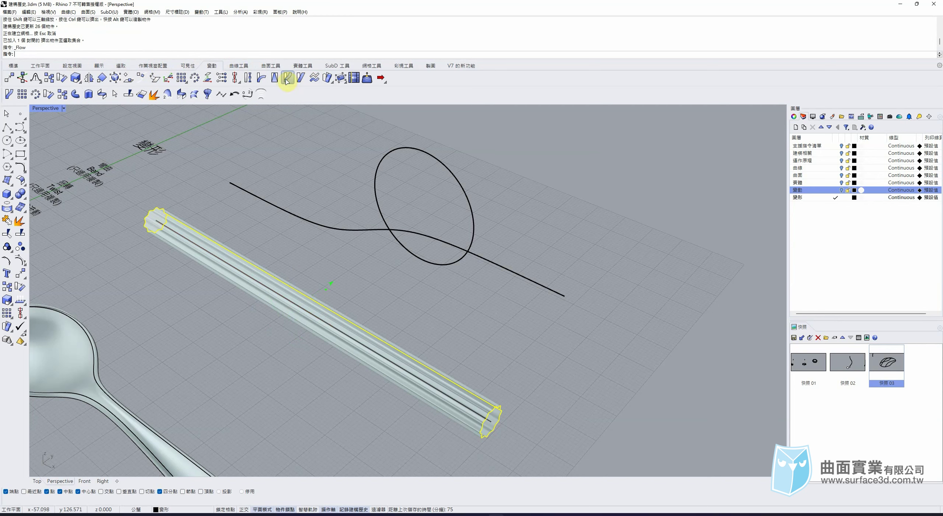
pyautogui.click(475, 416)
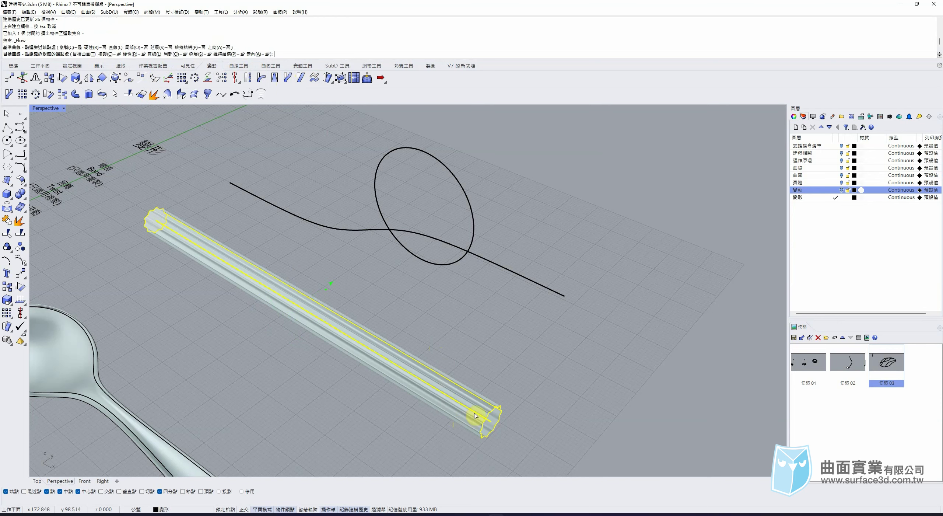
pyautogui.click(558, 296)
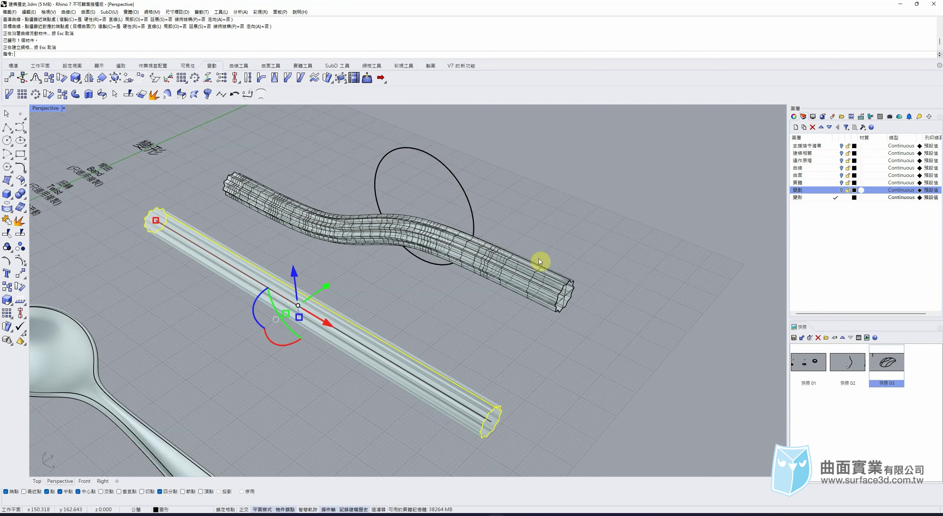
pyautogui.moveTo(370, 271); pyautogui.dragTo(194, 326, button='right')
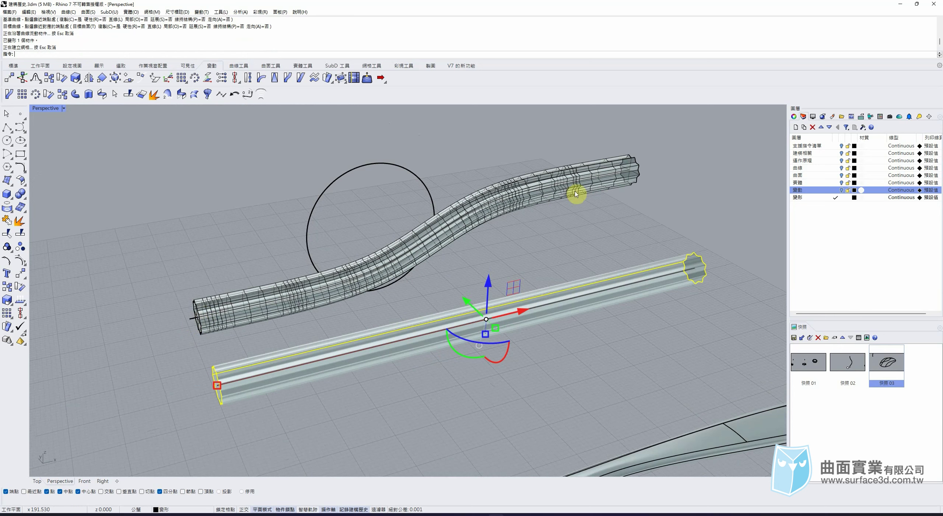
pyautogui.press('Escape')
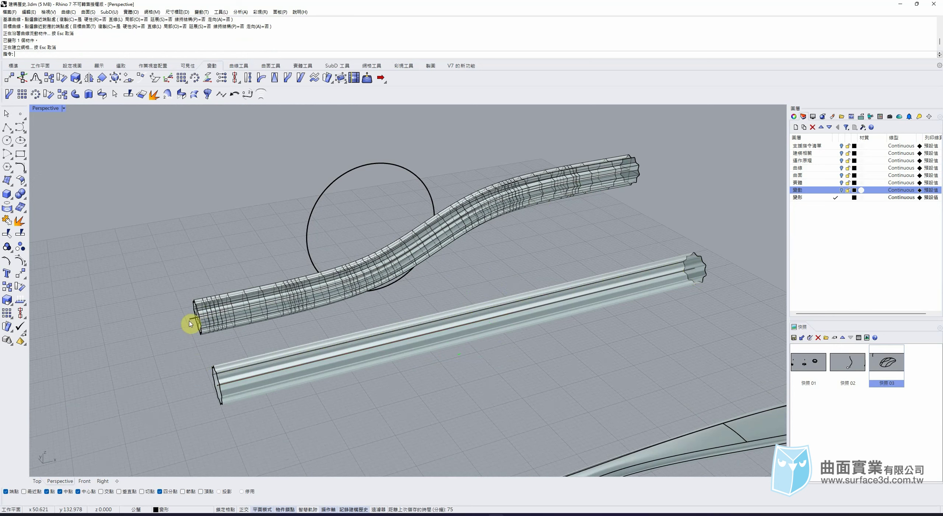
pyautogui.hotkey('ctrl', 'z')
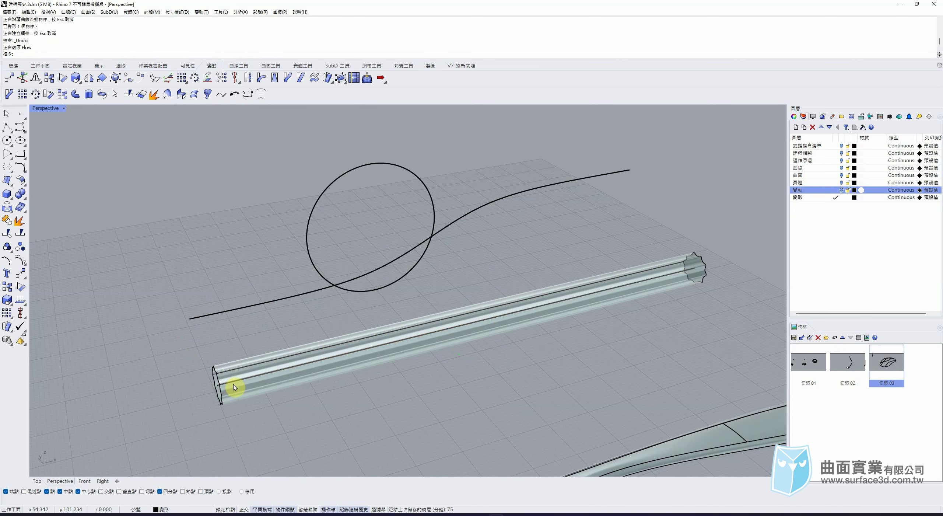
# Flow the fluted rod from its centre line onto the S-shaped curve with Stretch set to Yes
pyautogui.click(236, 385)
pyautogui.click(232, 389)
pyautogui.press('Return')
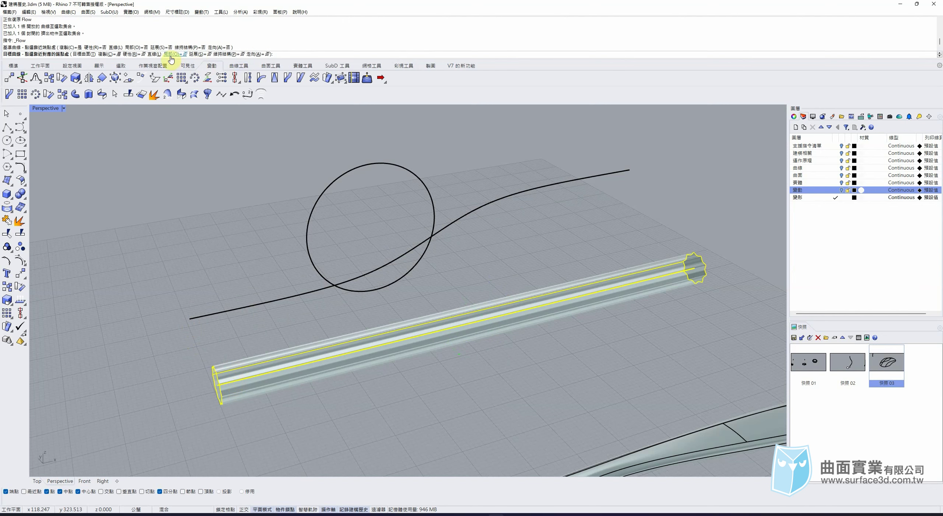
pyautogui.click(205, 54)
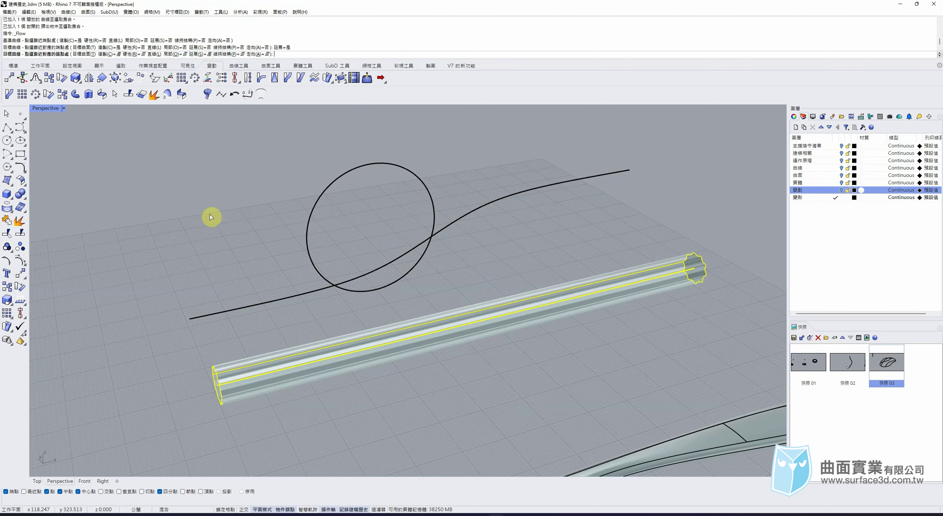
pyautogui.click(194, 317)
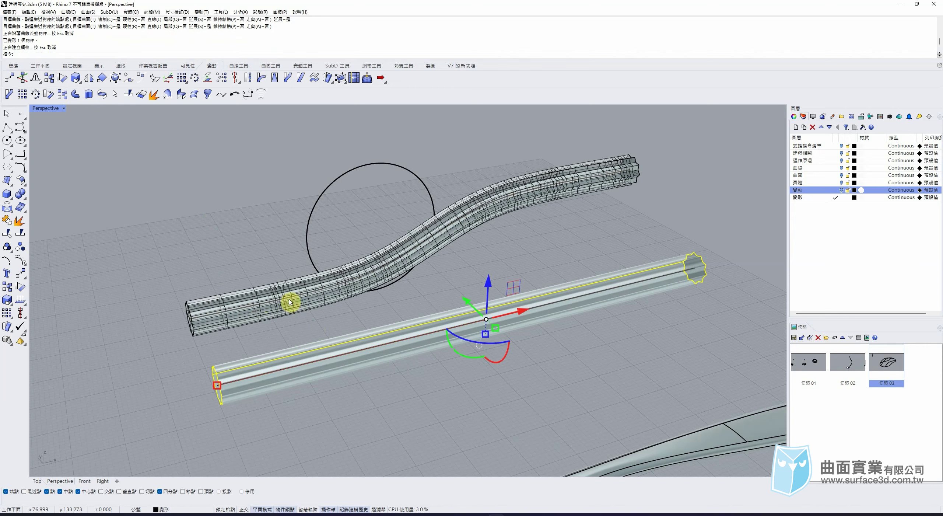
# Turn off the surface isocurve display for the flowed rod in its object properties
pyautogui.click(293, 305)
pyautogui.moveTo(412, 264); pyautogui.dragTo(453, 292, button='right')
pyautogui.click(797, 107)
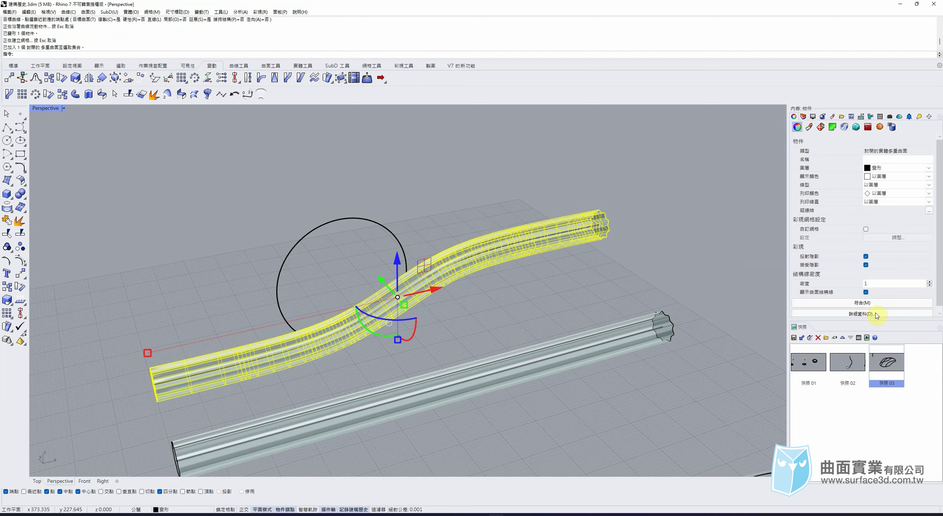
pyautogui.click(866, 292)
# Raise the control points along the middle and far end of the target curve to reshape the flowed rod
pyautogui.click(577, 233)
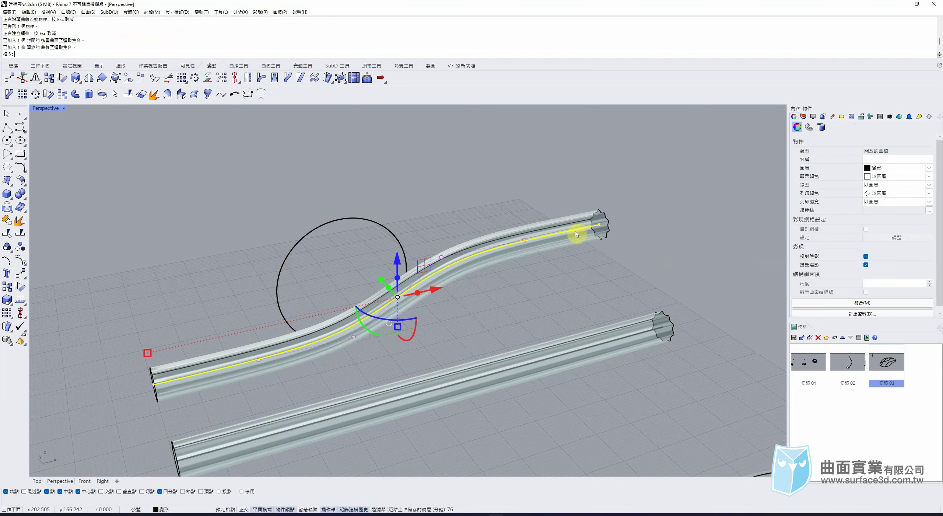
pyautogui.click(524, 240)
pyautogui.moveTo(428, 169); pyautogui.dragTo(674, 289)
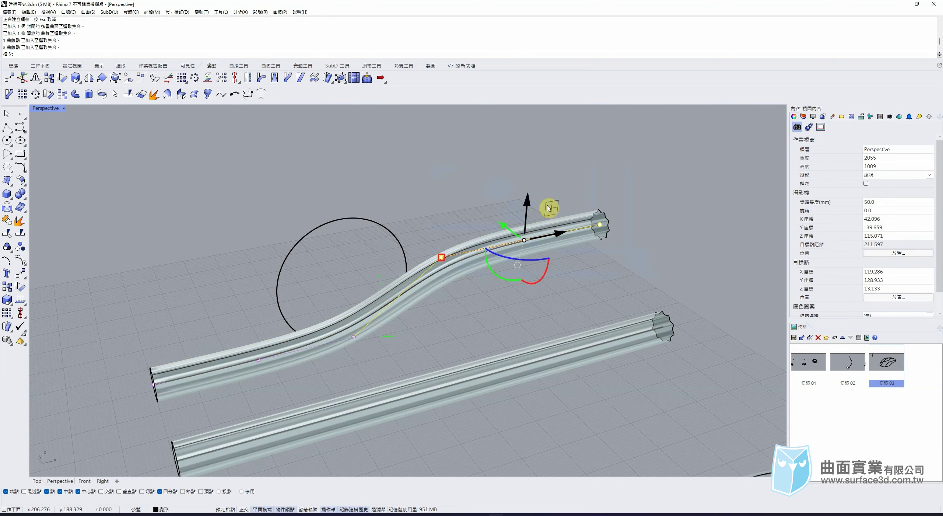
pyautogui.moveTo(531, 208)
pyautogui.mouseDown()
pyautogui.moveTo(536, 147)
pyautogui.moveTo(543, 226)
pyautogui.moveTo(532, 235)
pyautogui.moveTo(528, 179)
pyautogui.moveTo(534, 224)
pyautogui.mouseUp()
pyautogui.moveTo(531, 187); pyautogui.dragTo(536, 142)
pyautogui.moveTo(440, 180); pyautogui.dragTo(493, 266)
pyautogui.moveTo(443, 196); pyautogui.dragTo(444, 149)
pyautogui.moveTo(316, 281); pyautogui.dragTo(389, 366)
pyautogui.moveTo(354, 301); pyautogui.dragTo(355, 252)
pyautogui.press('Escape')
pyautogui.press('Escape')
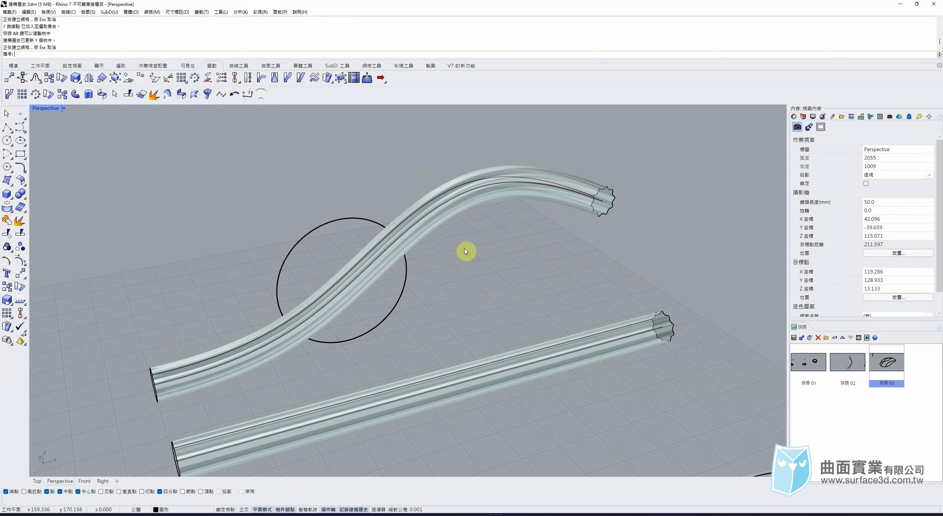
# Twist the original straight rod 360 degrees about its centre line, end to end, with infinite extension set to Yes
pyautogui.moveTo(626, 290); pyautogui.dragTo(384, 240, button='right')
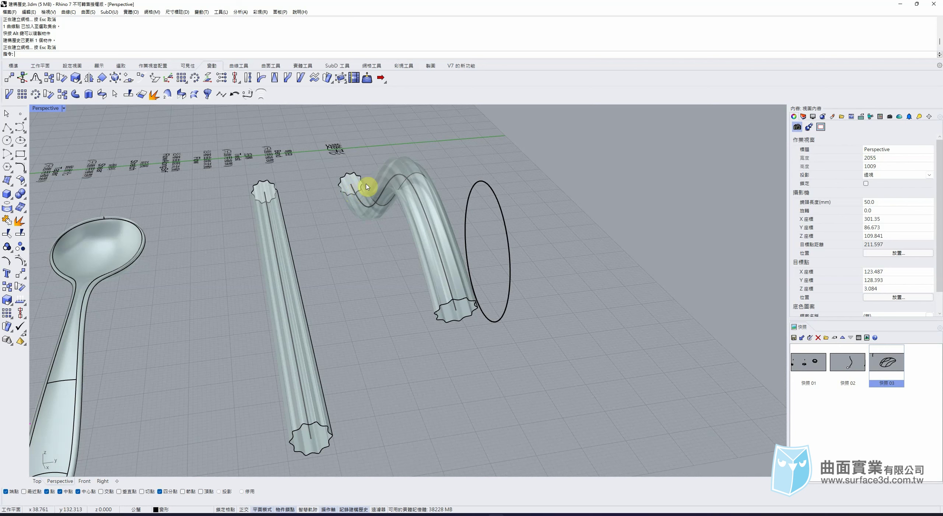
pyautogui.click(322, 411)
pyautogui.moveTo(376, 367); pyautogui.dragTo(376, 353, button='right')
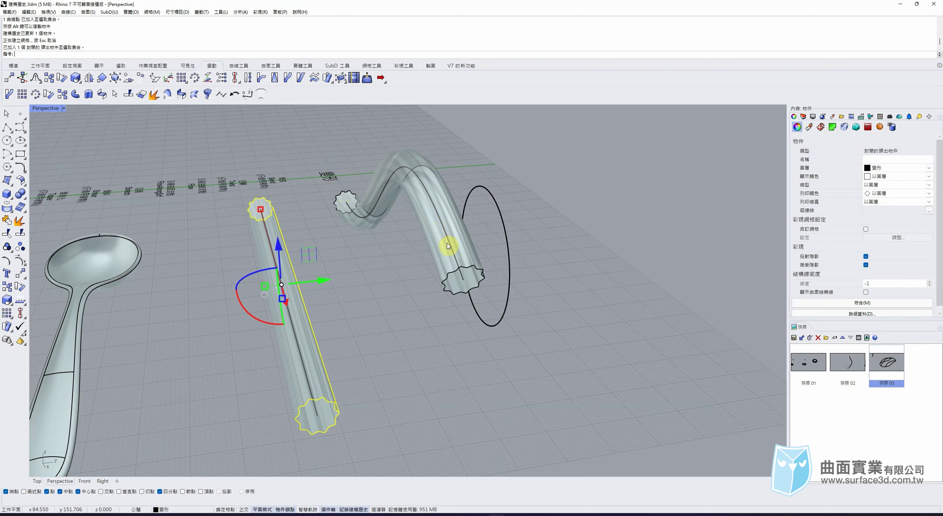
pyautogui.click(332, 374)
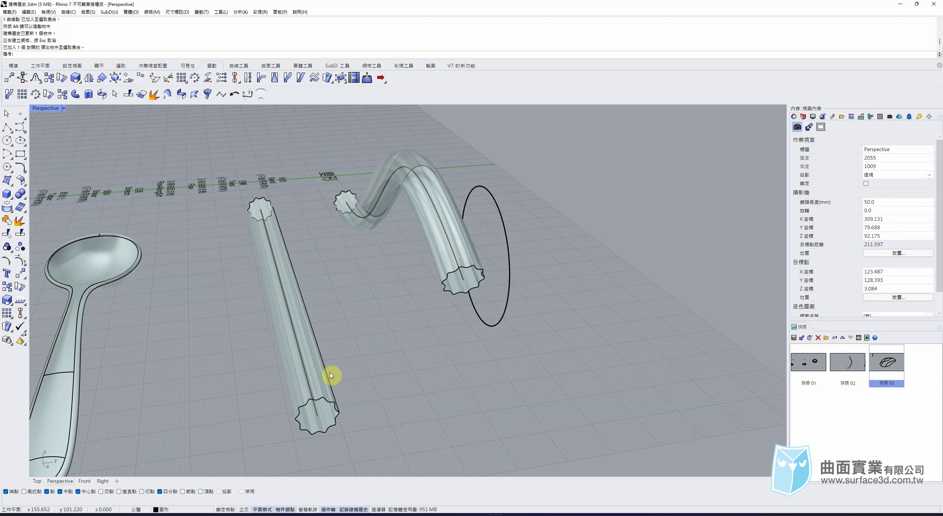
pyautogui.click(331, 375)
pyautogui.click(255, 77)
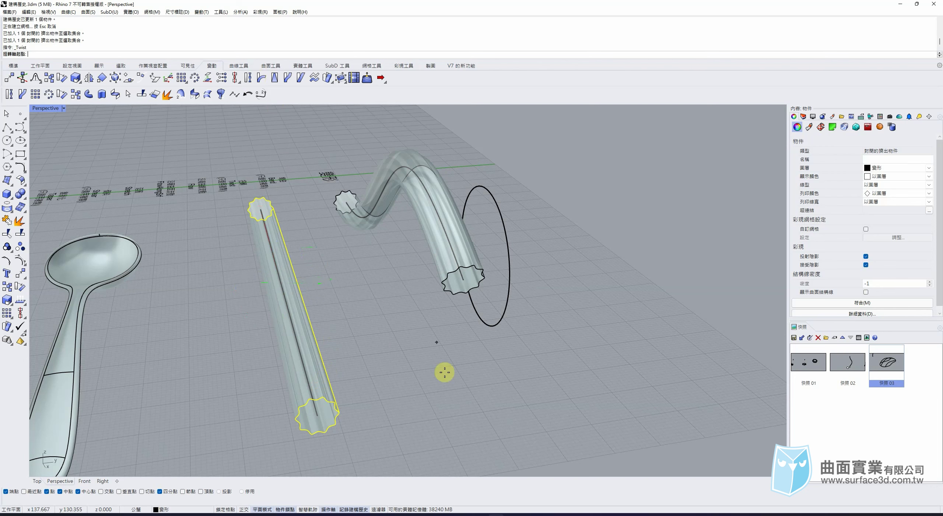
pyautogui.click(318, 415)
pyautogui.click(260, 209)
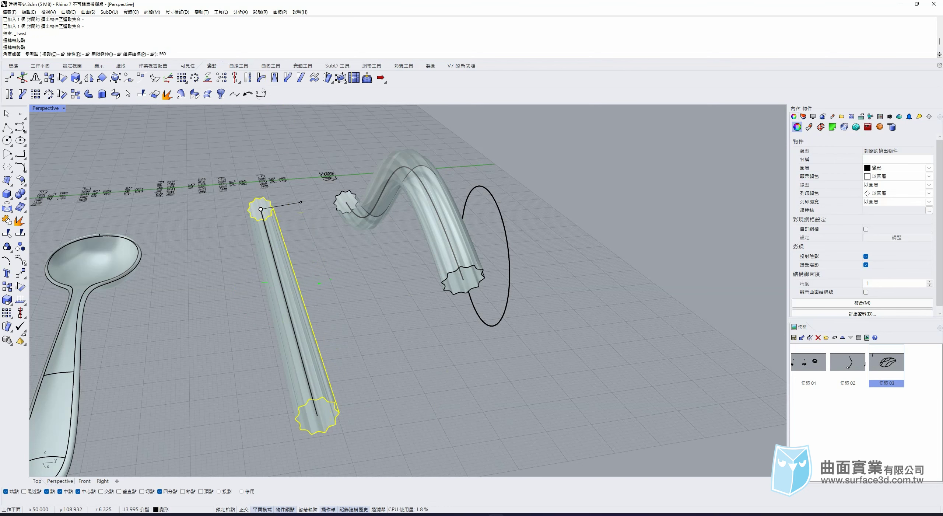
pyautogui.click(101, 54)
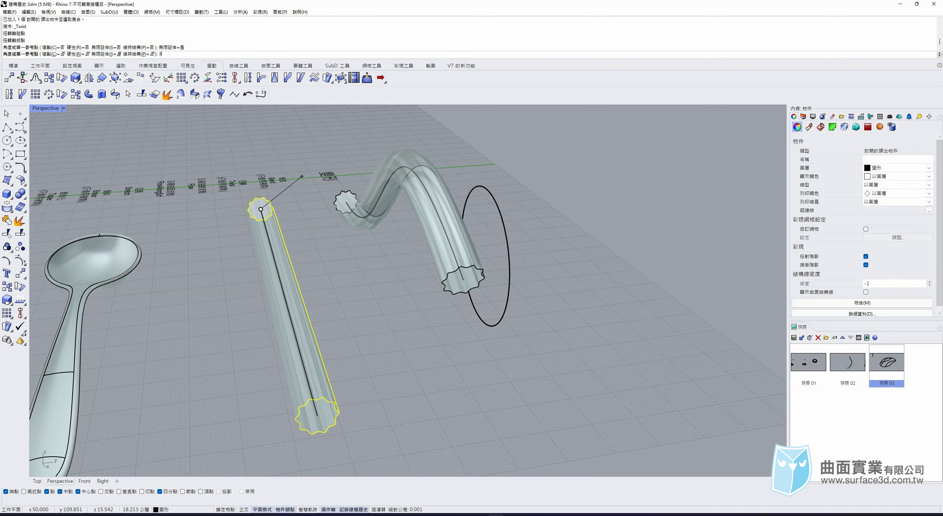
pyautogui.press('Return')
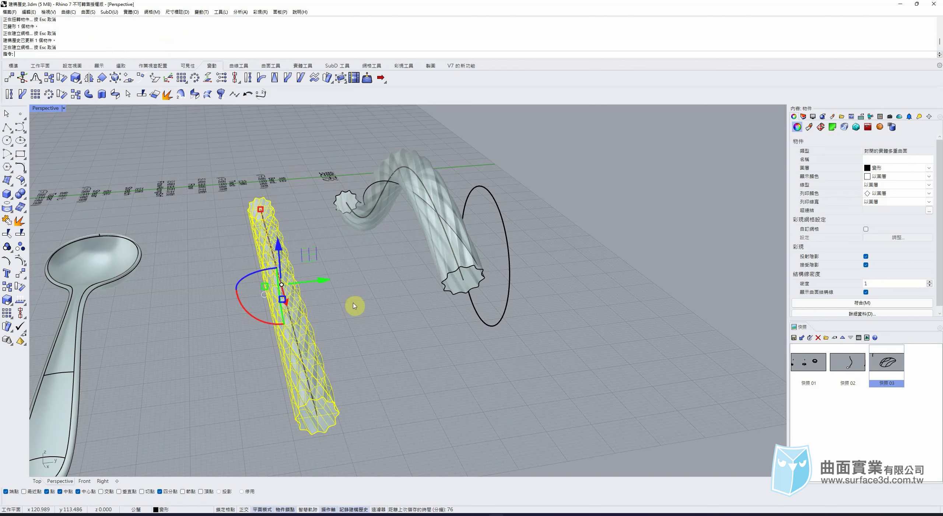
# Examine both twisted rods in the default-lighting rendered and Shaded display modes, and return the Perspective view to Ghosted
pyautogui.click(355, 306)
pyautogui.moveTo(432, 189); pyautogui.dragTo(464, 205, button='right')
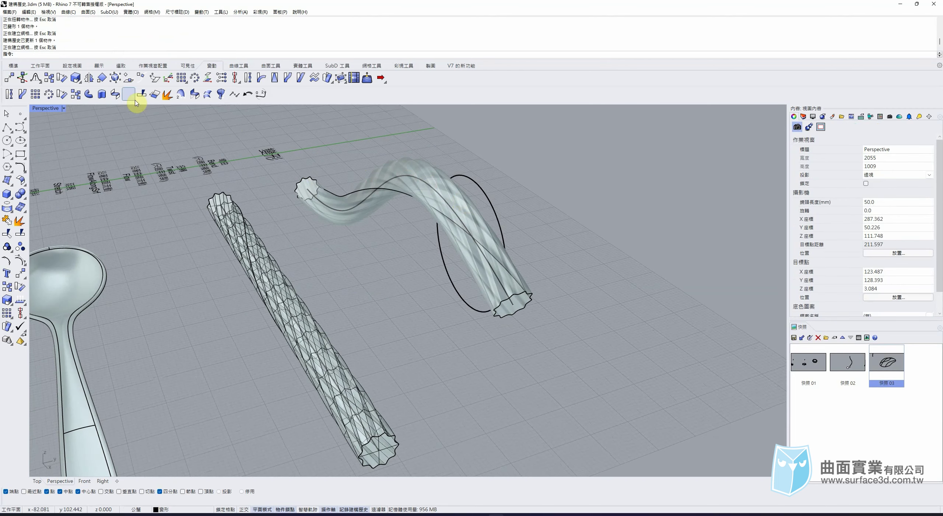
pyautogui.click(43, 110)
pyautogui.click(75, 231)
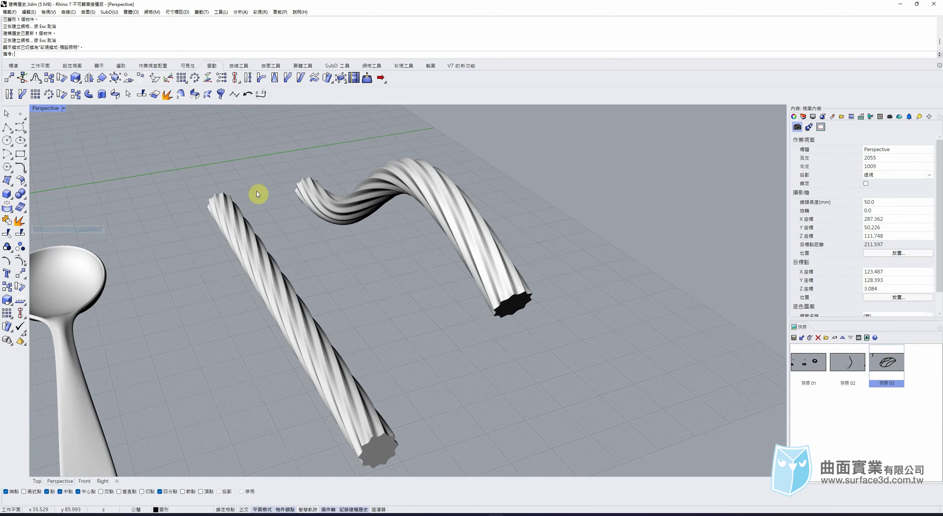
pyautogui.moveTo(635, 248); pyautogui.dragTo(108, 137, button='right')
pyautogui.click(53, 108)
pyautogui.click(66, 138)
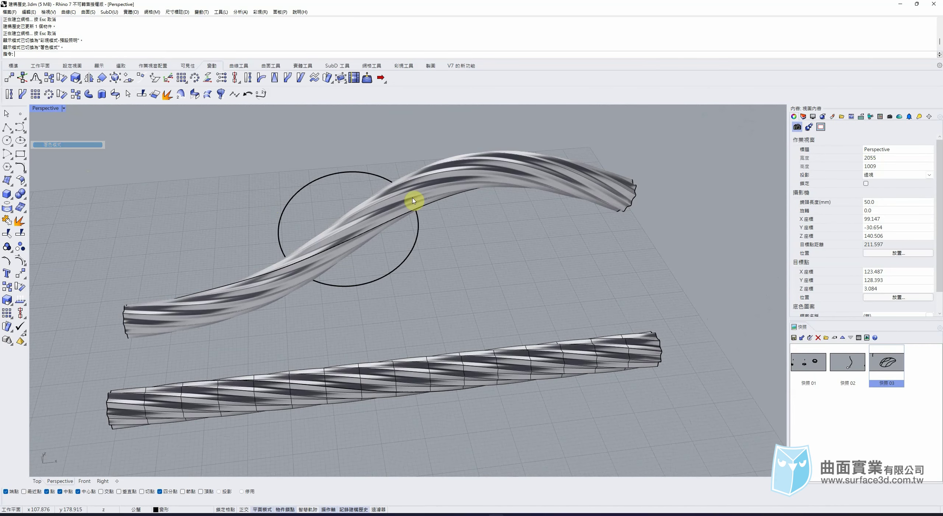
pyautogui.moveTo(412, 202); pyautogui.dragTo(468, 189, button='right')
pyautogui.click(43, 109)
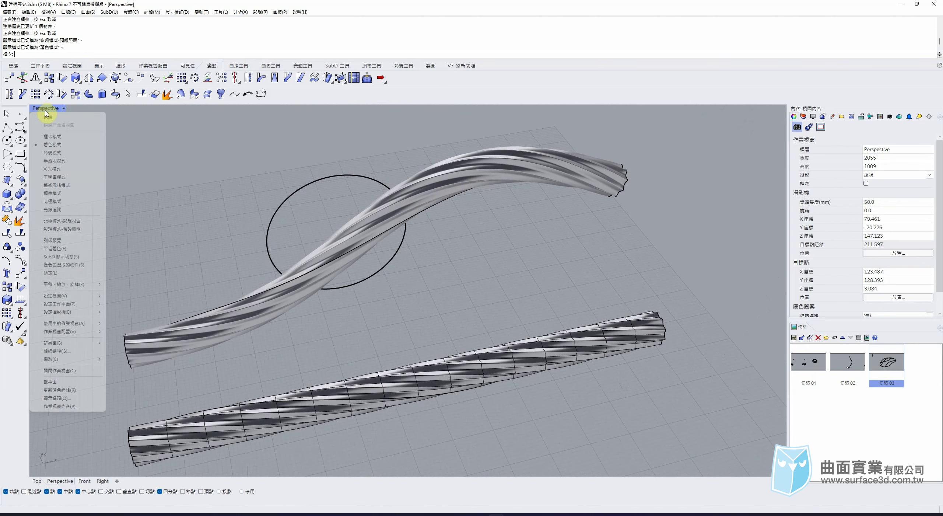
pyautogui.click(52, 161)
# Show the control points of the flowed rod's target curve and shift a middle one sideways, away from the straight rod
pyautogui.click(490, 149)
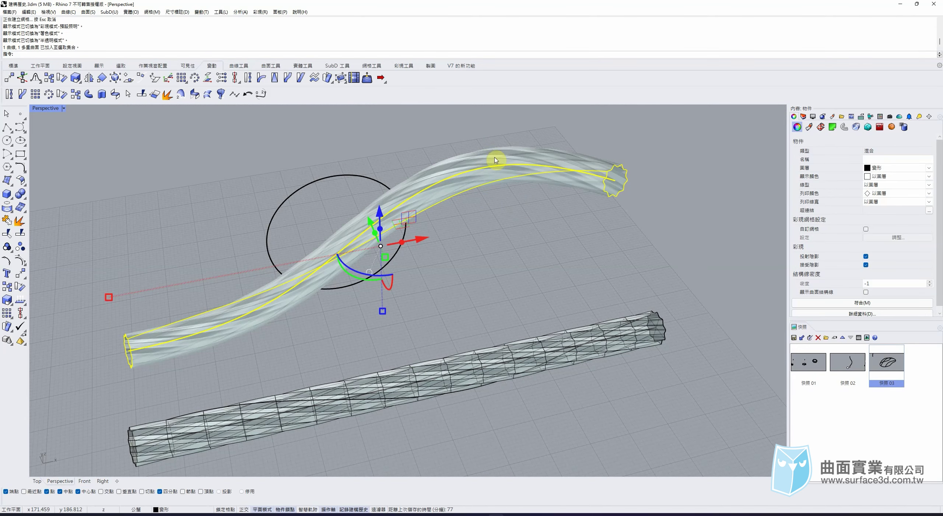
pyautogui.keyDown('ctrl'); pyautogui.click(476, 175); pyautogui.keyUp('ctrl')
pyautogui.press('F10')
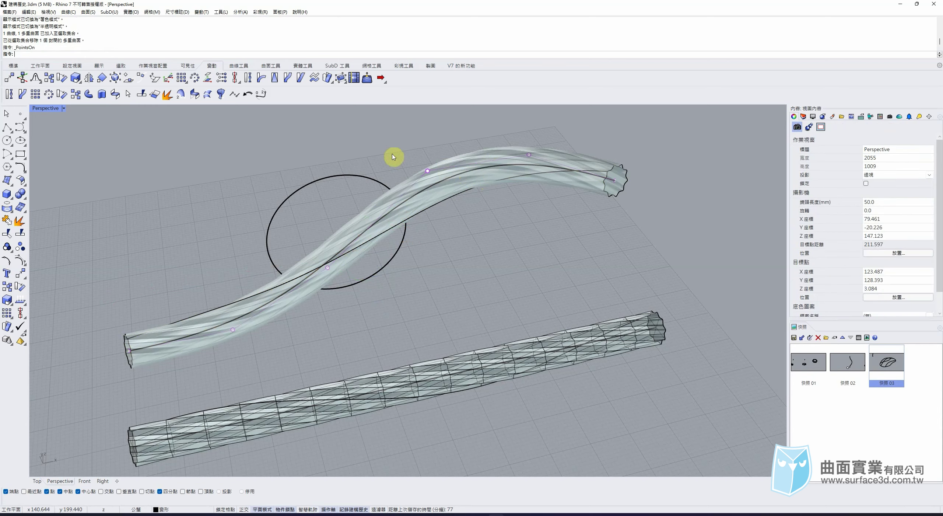
pyautogui.moveTo(350, 206); pyautogui.dragTo(363, 204, button='right')
pyautogui.moveTo(319, 221); pyautogui.dragTo(357, 294)
pyautogui.moveTo(338, 242); pyautogui.dragTo(270, 204)
# Shift the target curve's next control point toward the straight rod and the one beyond it away from the rod
pyautogui.moveTo(322, 231); pyautogui.dragTo(427, 246, button='right')
pyautogui.moveTo(377, 156); pyautogui.dragTo(440, 204)
pyautogui.moveTo(414, 228); pyautogui.dragTo(464, 280, button='right')
pyautogui.moveTo(376, 215); pyautogui.dragTo(452, 213)
pyautogui.scroll(-4, 390, 259)
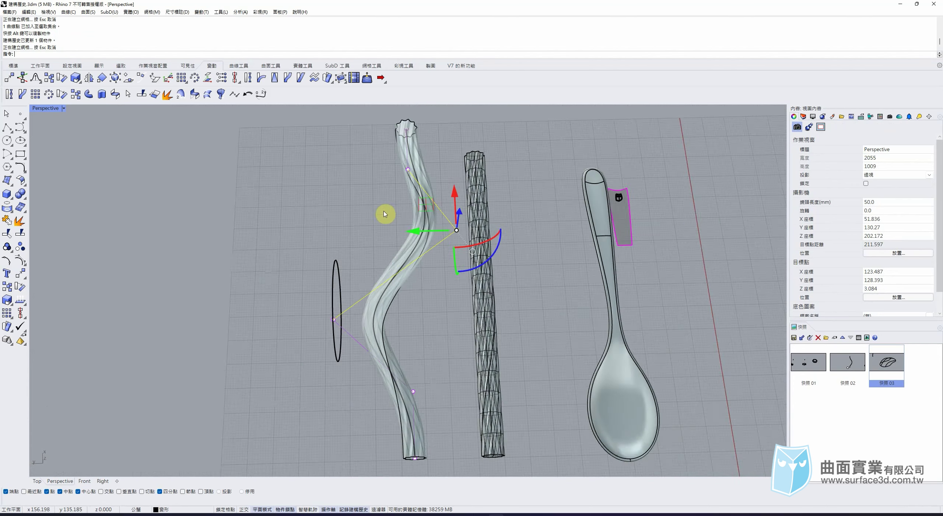
pyautogui.scroll(4, 387, 187)
pyautogui.moveTo(350, 127); pyautogui.dragTo(445, 186)
pyautogui.moveTo(382, 158); pyautogui.dragTo(346, 164)
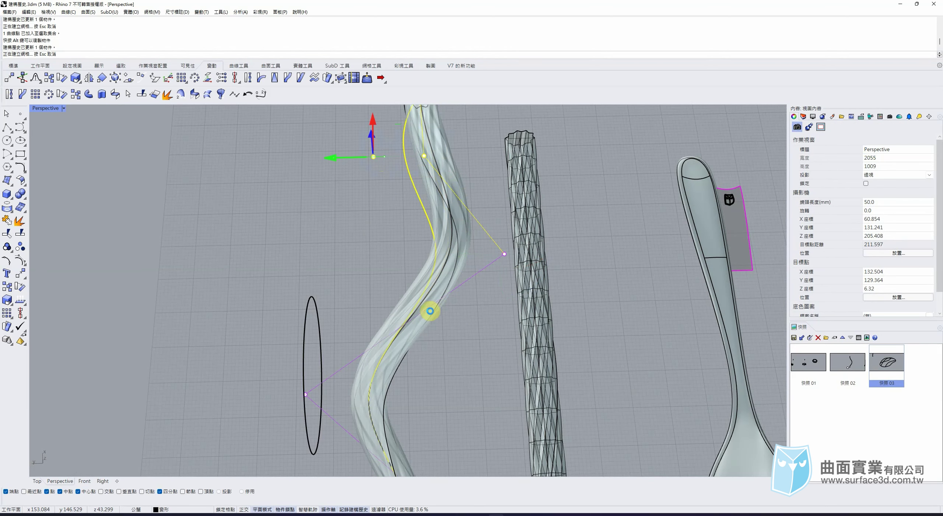
# Examine the reshaped flowed rod in the Rendered and Shaded display modes
pyautogui.moveTo(459, 375); pyautogui.dragTo(379, 257, button='right')
pyautogui.press('Escape')
pyautogui.click(46, 108)
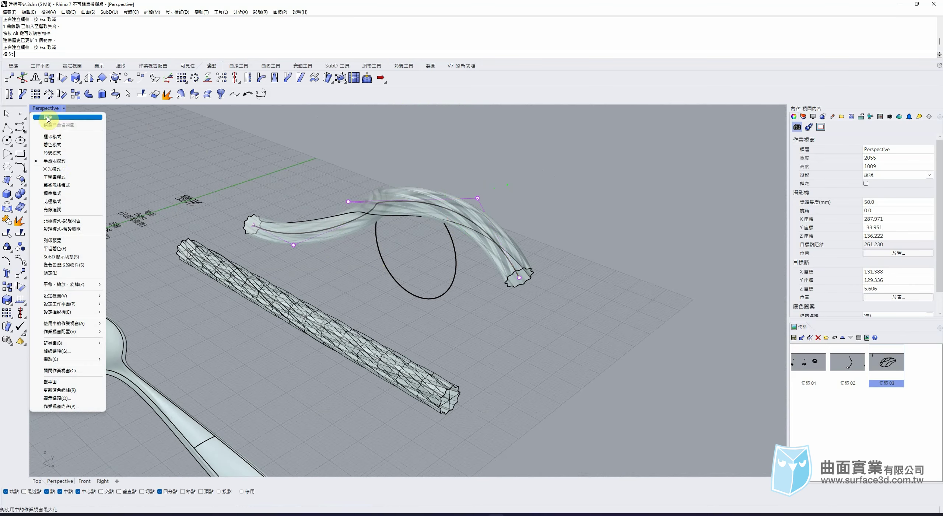
pyautogui.click(59, 153)
pyautogui.moveTo(438, 239); pyautogui.dragTo(463, 269, button='right')
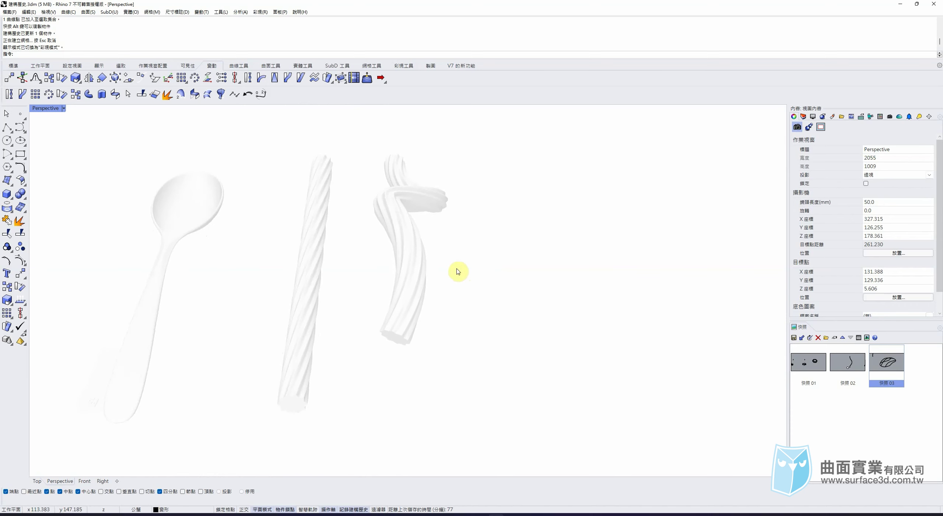
pyautogui.click(42, 109)
pyautogui.click(57, 145)
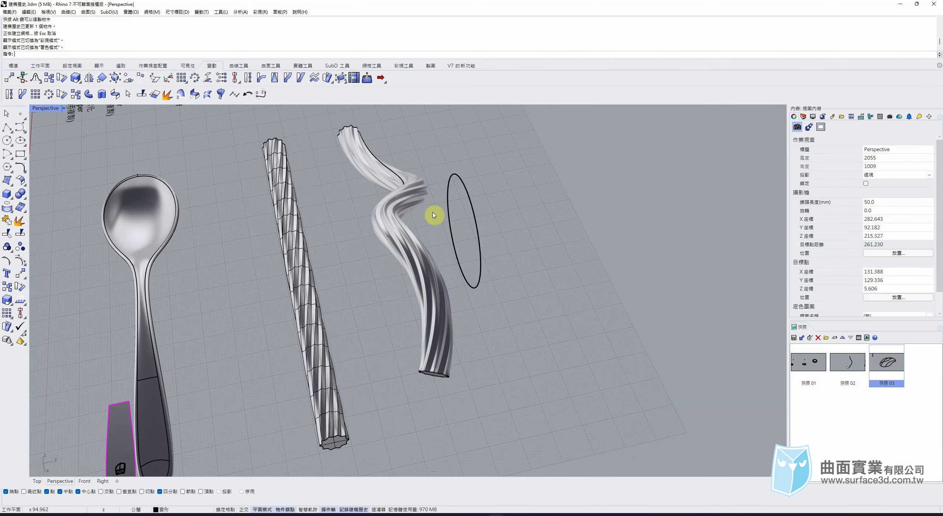
pyautogui.moveTo(412, 214); pyautogui.dragTo(447, 212, button='right')
# Move the upright circle beside the flowed rod a short distance away from the rod
pyautogui.click(457, 218)
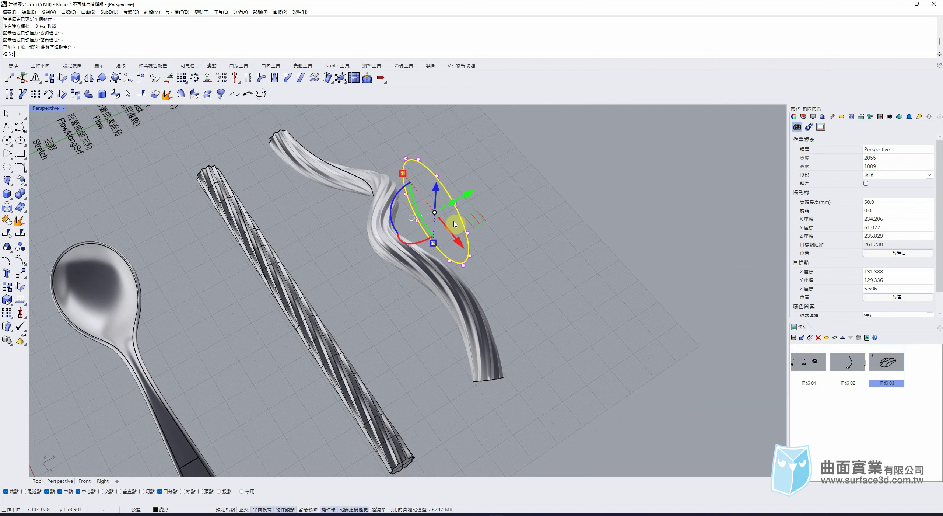
pyautogui.moveTo(478, 200); pyautogui.dragTo(494, 189)
pyautogui.click(579, 219)
pyautogui.moveTo(457, 283); pyautogui.dragTo(410, 269, button='right')
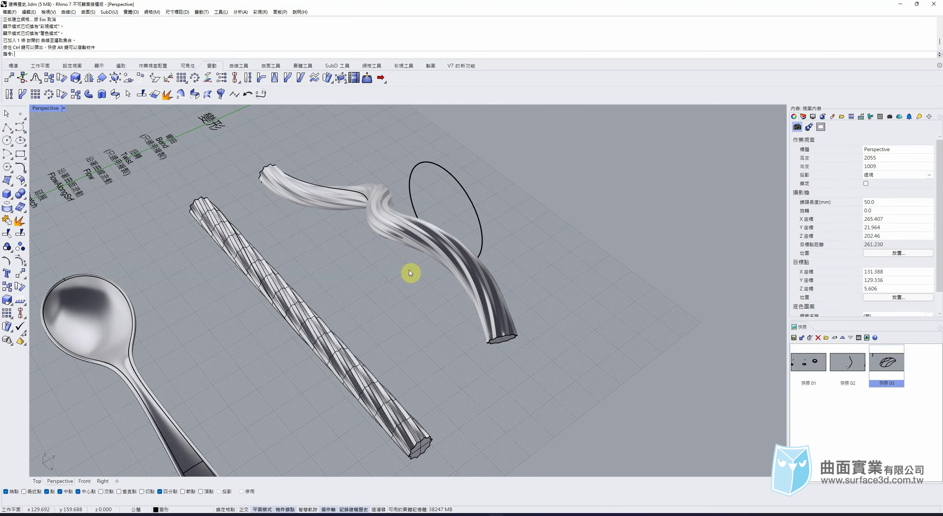
# Return the Perspective view to Ghosted and check the straight twisted rod's centre line inside it
pyautogui.click(394, 404)
pyautogui.moveTo(389, 352); pyautogui.dragTo(368, 319, button='right')
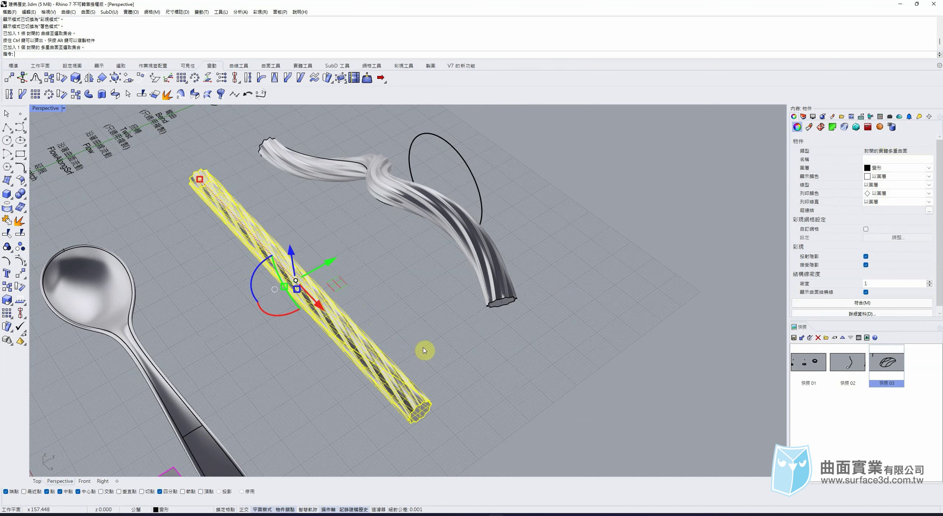
pyautogui.moveTo(398, 372); pyautogui.dragTo(415, 356, button='right')
pyautogui.click(40, 107)
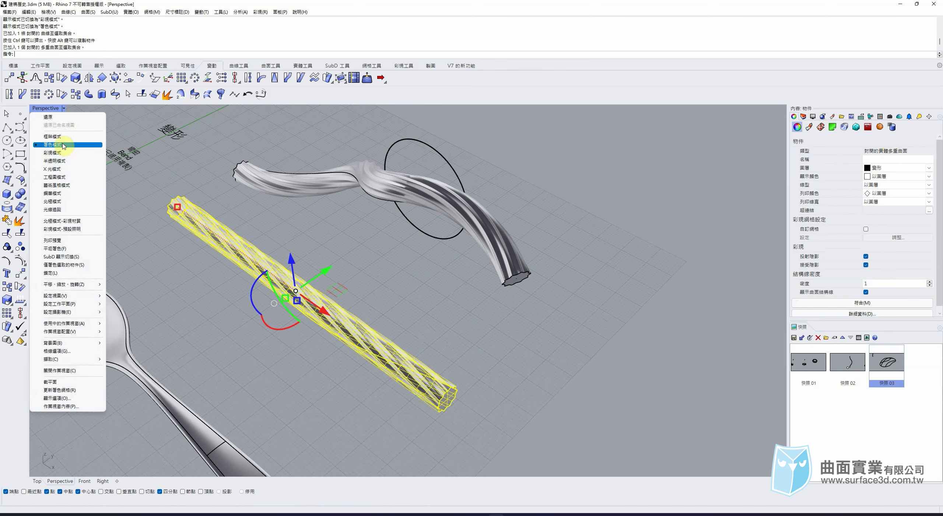
pyautogui.click(59, 161)
pyautogui.click(446, 332)
pyautogui.click(421, 382)
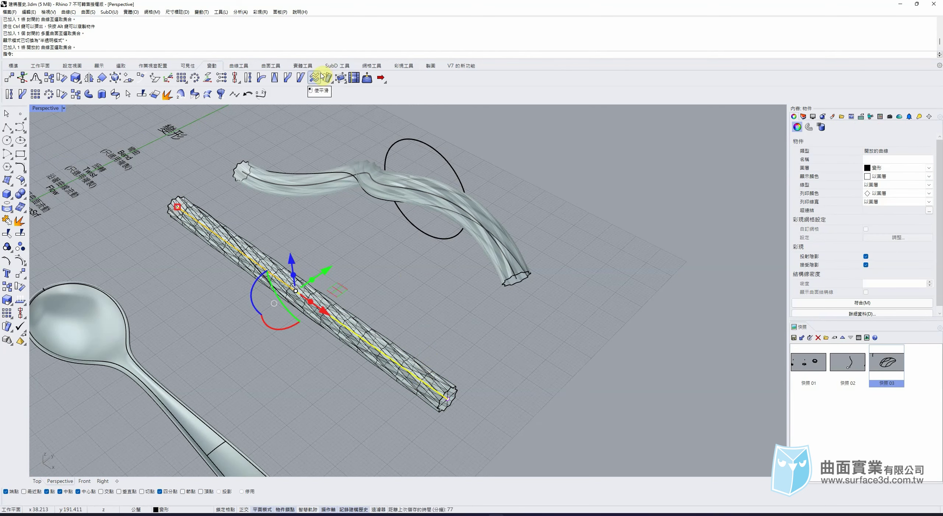
pyautogui.click(329, 201)
# Flow the straight twisted rod from its centre line onto the upright circle, with Copy and Stretch set to Yes
pyautogui.click(290, 80)
pyautogui.click(345, 322)
pyautogui.press('Return')
pyautogui.click(393, 288)
pyautogui.click(433, 236)
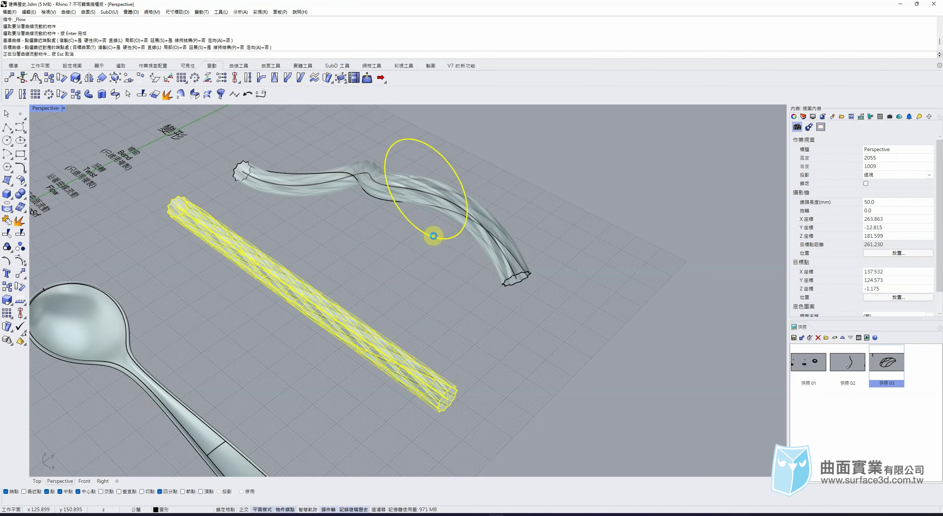
# Select the new ring-shaped rod without its circle and turn off its surface isocurves
pyautogui.keyDown('shift'); pyautogui.moveTo(405, 238); pyautogui.dragTo(355, 337, button='right'); pyautogui.keyUp('shift')
pyautogui.moveTo(410, 255); pyautogui.dragTo(384, 277, button='right')
pyautogui.click(407, 266)
pyautogui.keyDown('ctrl'); pyautogui.click(402, 263); pyautogui.keyUp('ctrl')
pyautogui.scroll(8, 358, 246)
pyautogui.click(421, 172)
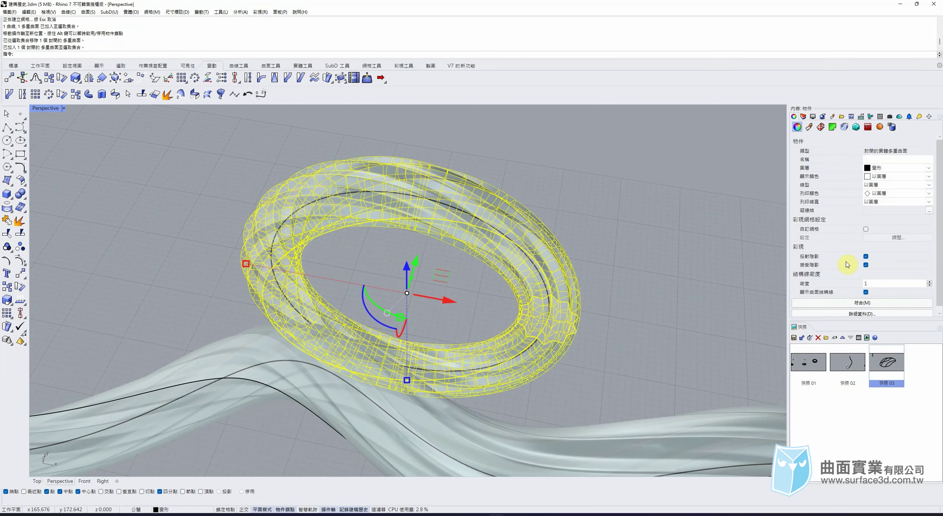
pyautogui.click(866, 292)
pyautogui.press('Escape')
# Select the ring's target circle without the rod and scale it larger along its width and height
pyautogui.moveTo(357, 278); pyautogui.dragTo(307, 195)
pyautogui.keyDown('ctrl'); pyautogui.click(372, 226); pyautogui.keyUp('ctrl')
pyautogui.scroll(-5, 380, 227)
pyautogui.moveTo(229, 257); pyautogui.dragTo(225, 262)
pyautogui.moveTo(390, 316); pyautogui.dragTo(386, 371)
pyautogui.moveTo(385, 350); pyautogui.dragTo(377, 258, button='right')
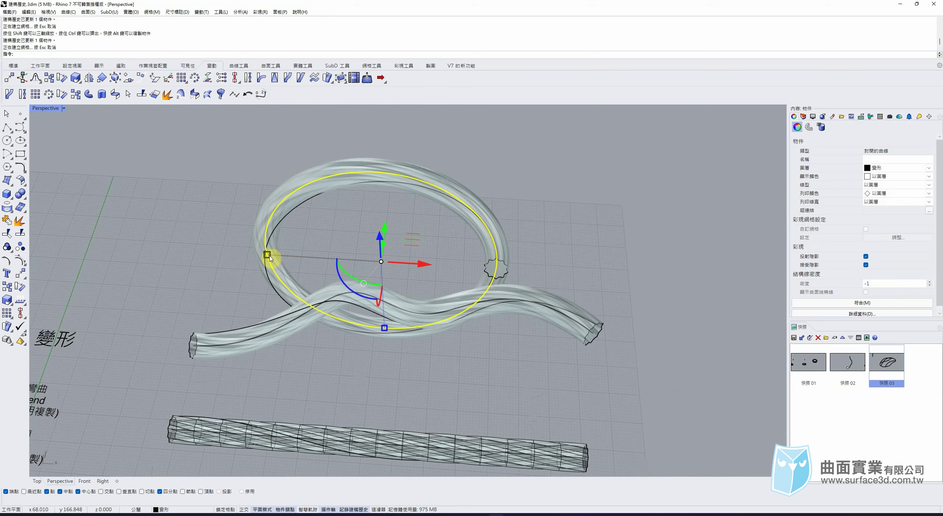